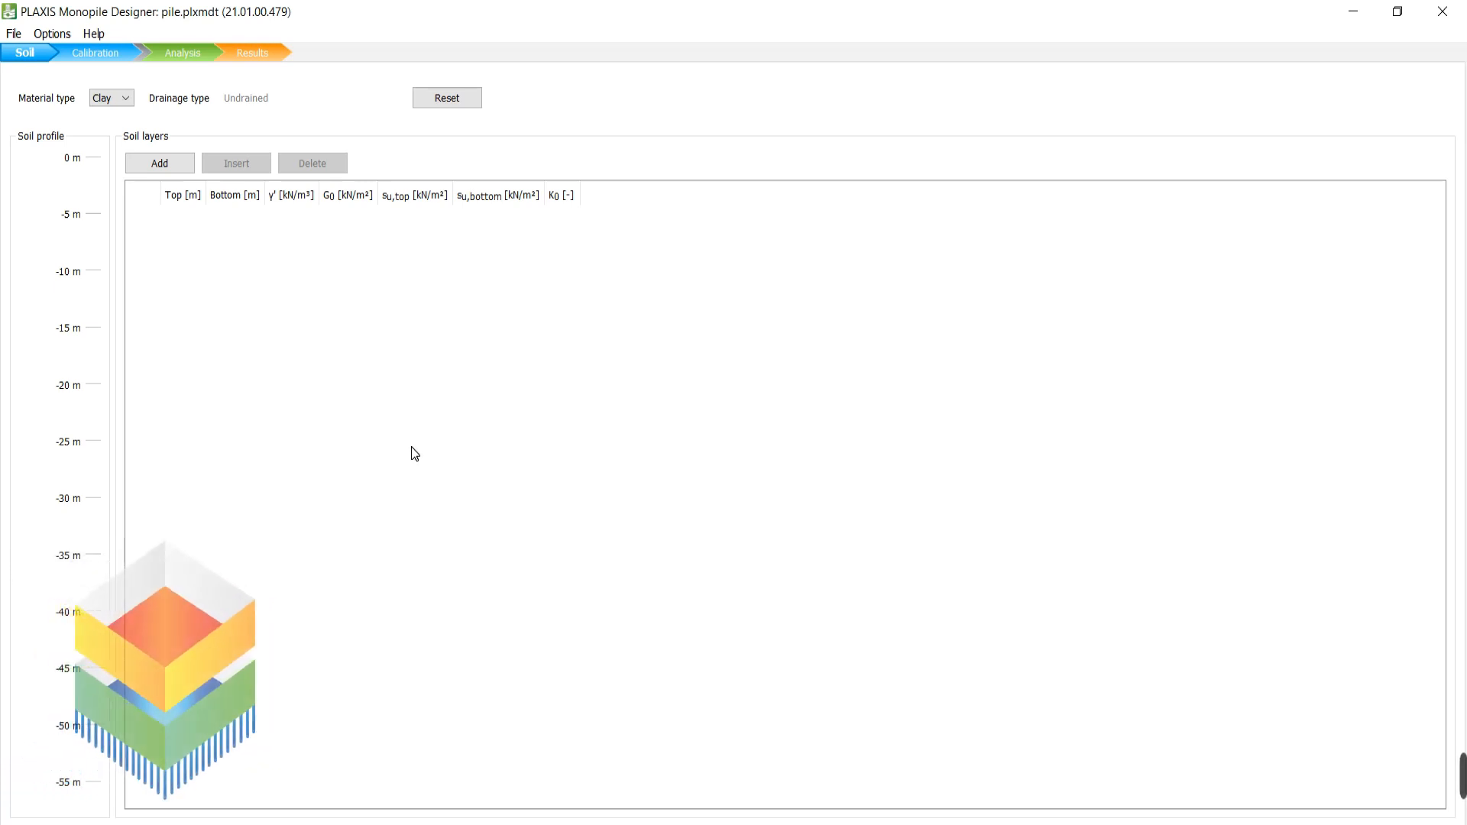
# Choose Sand as the soil material type, so the layers become drained.
pyautogui.click(125, 97)
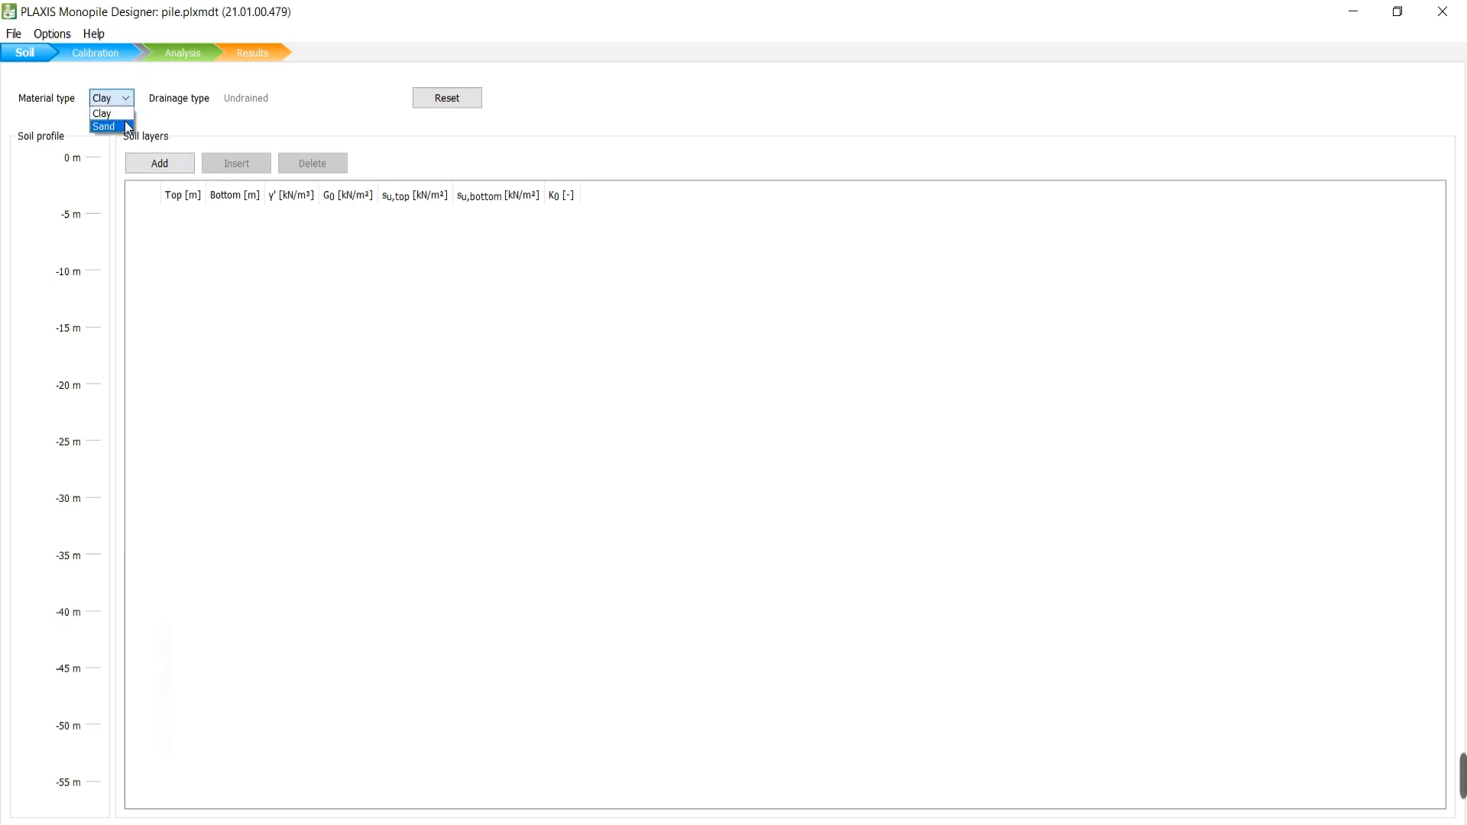
pyautogui.click(174, 113)
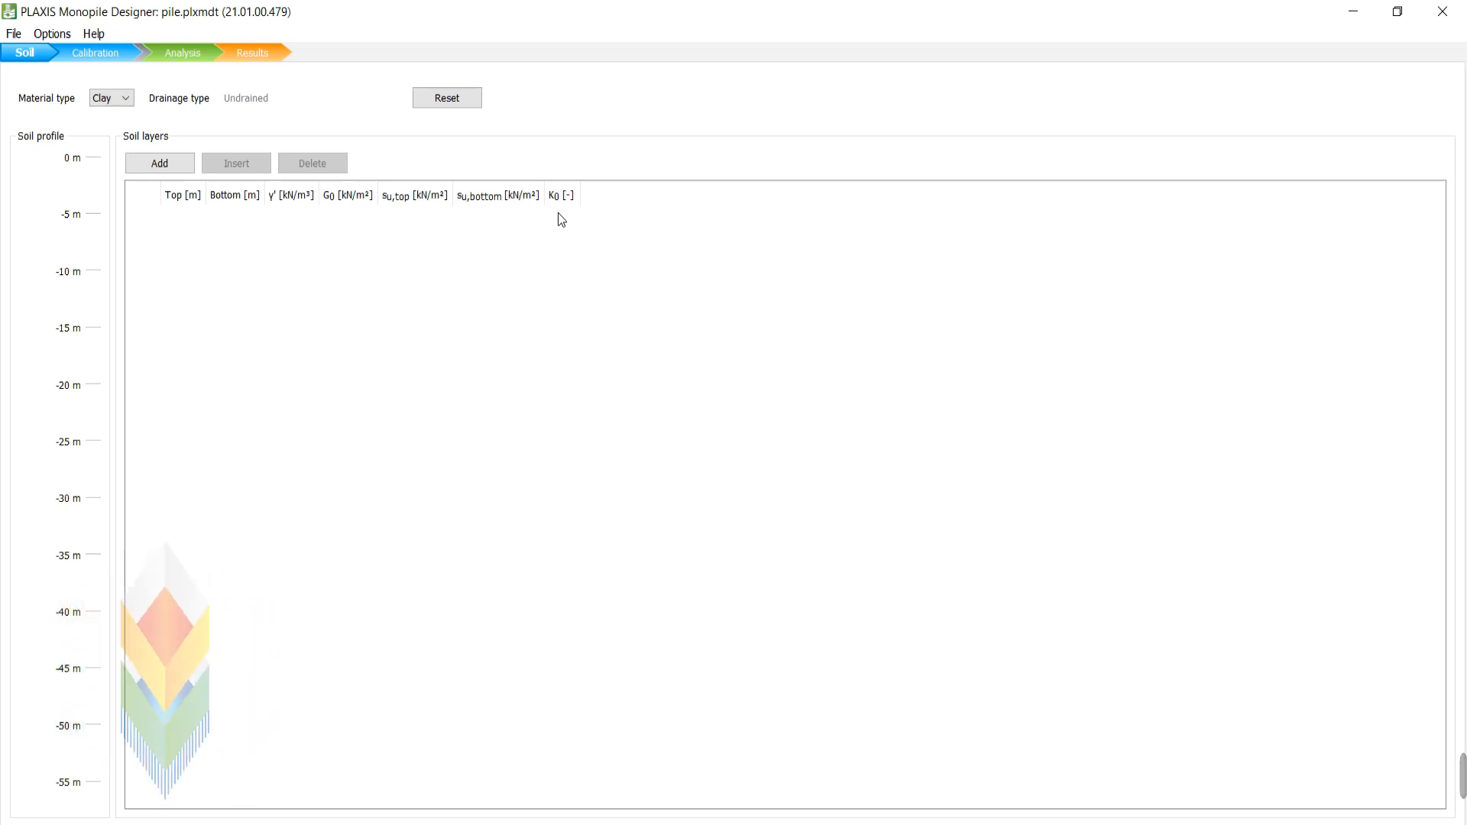
pyautogui.click(125, 105)
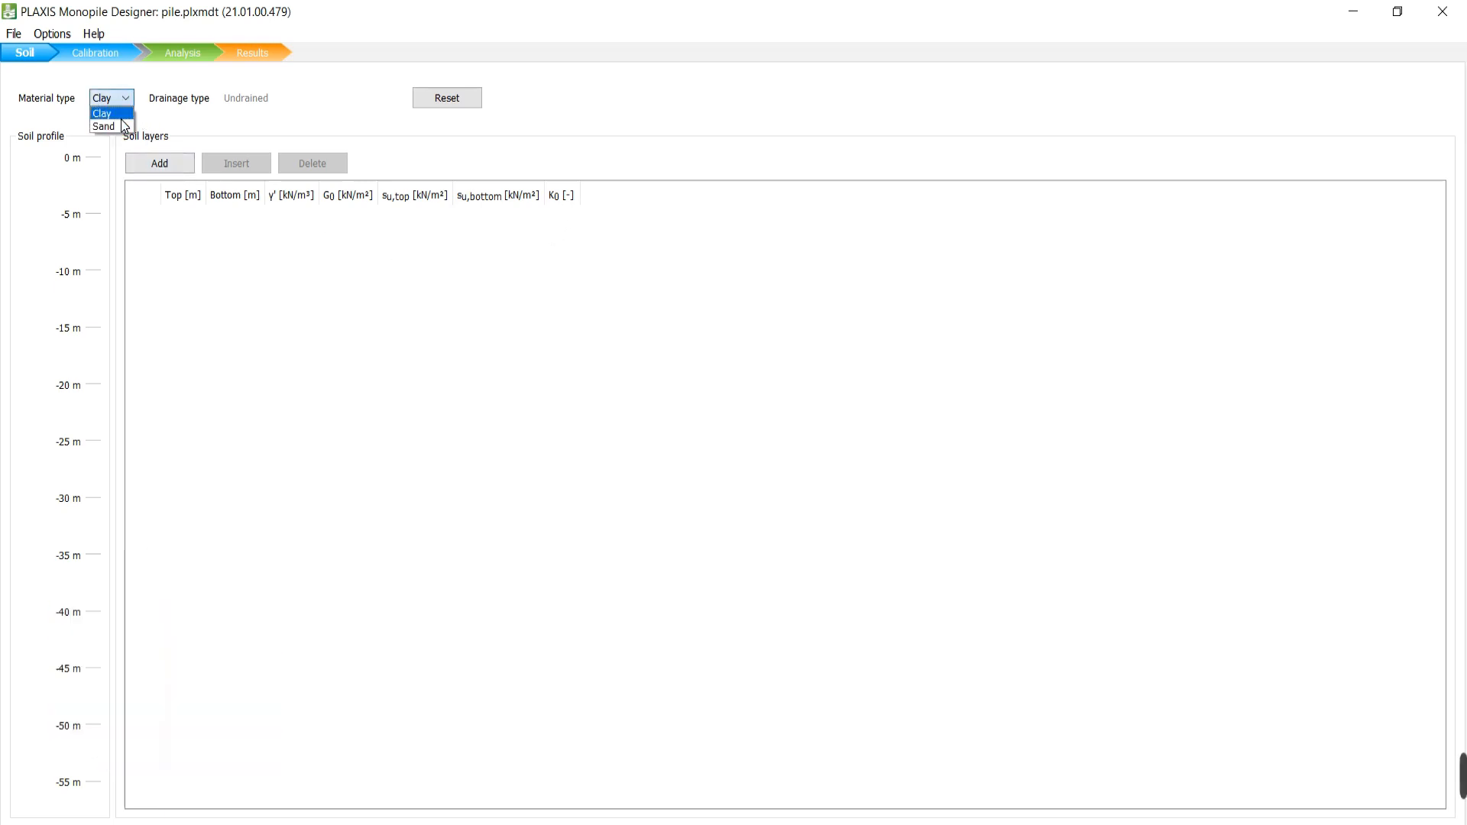
pyautogui.click(122, 119)
pyautogui.click(124, 104)
pyautogui.click(105, 126)
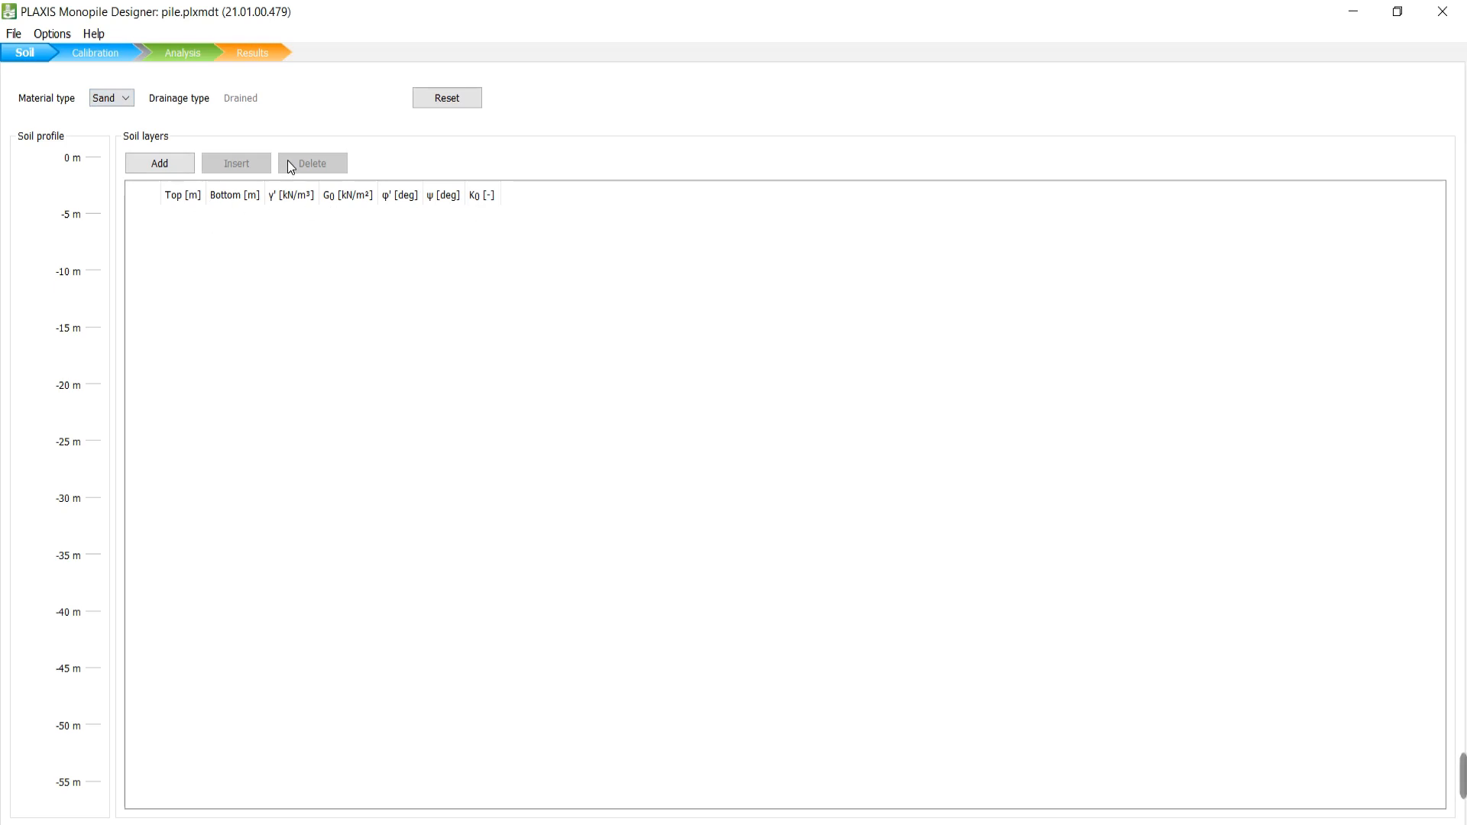
# Add layer 1 with bottom at -10 m, γ' 18, G0 4580 and φ' 20.
pyautogui.click(171, 166)
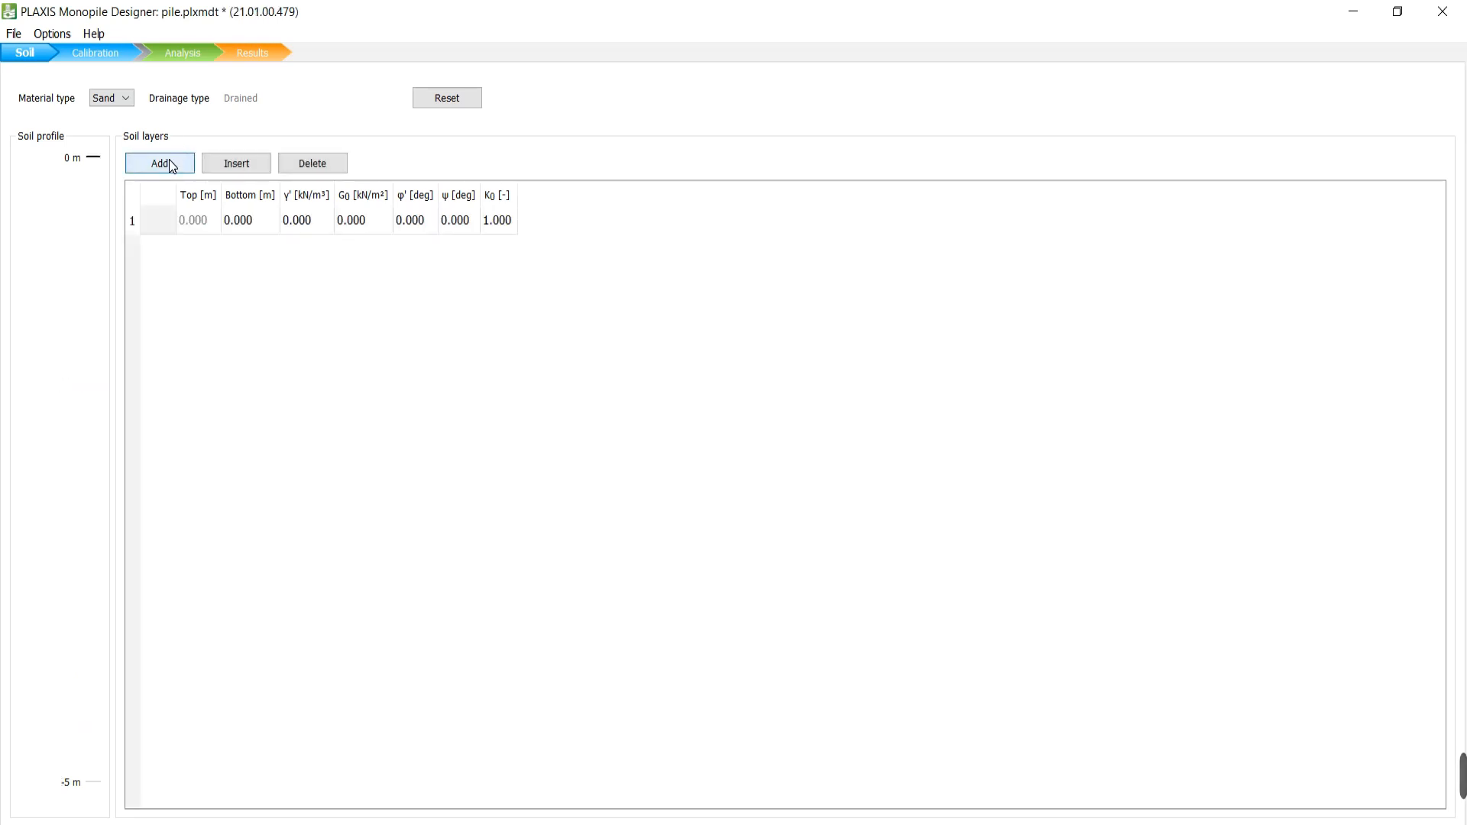
pyautogui.click(257, 224)
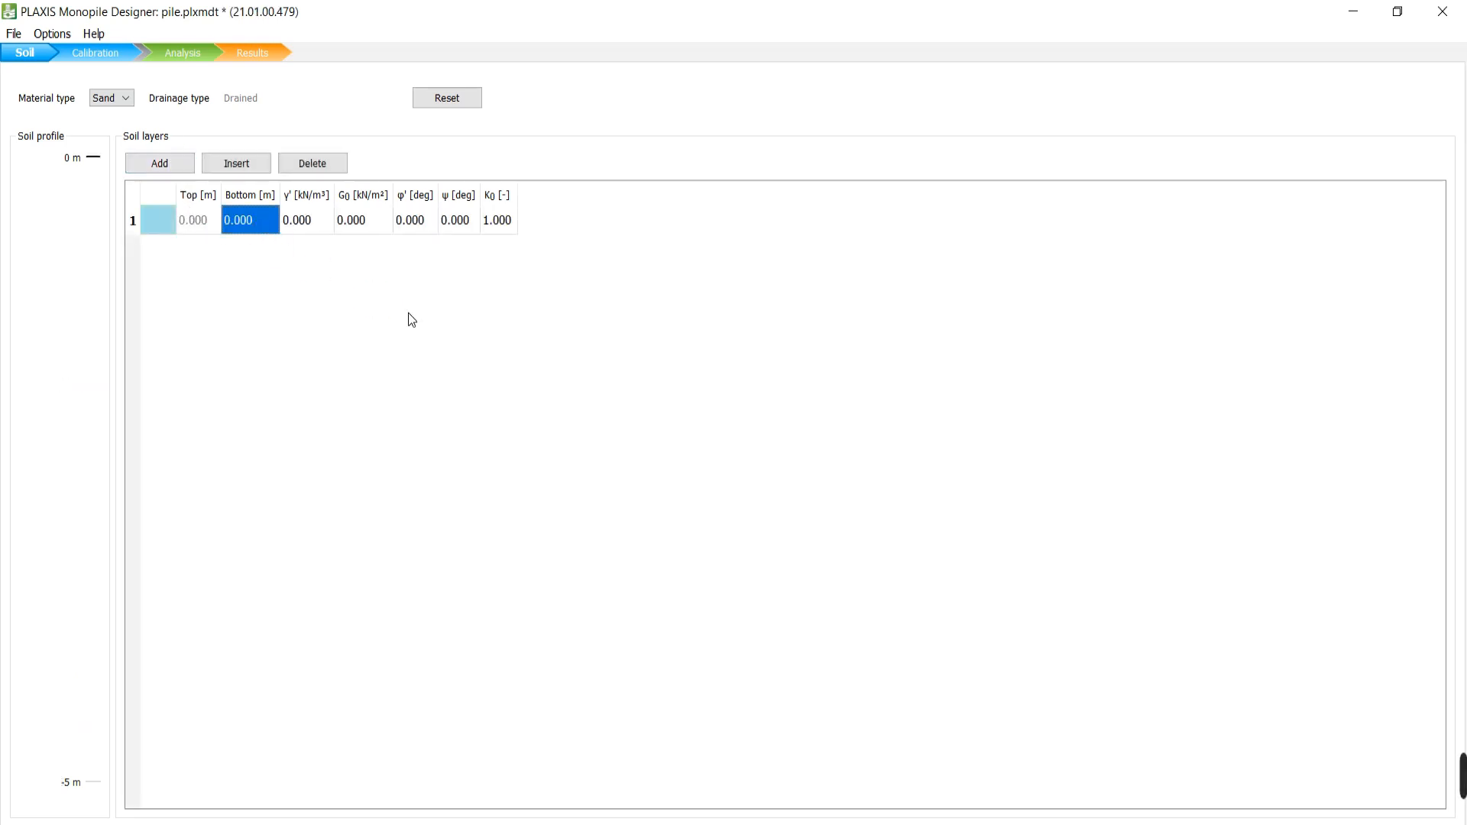
pyautogui.write('-10')
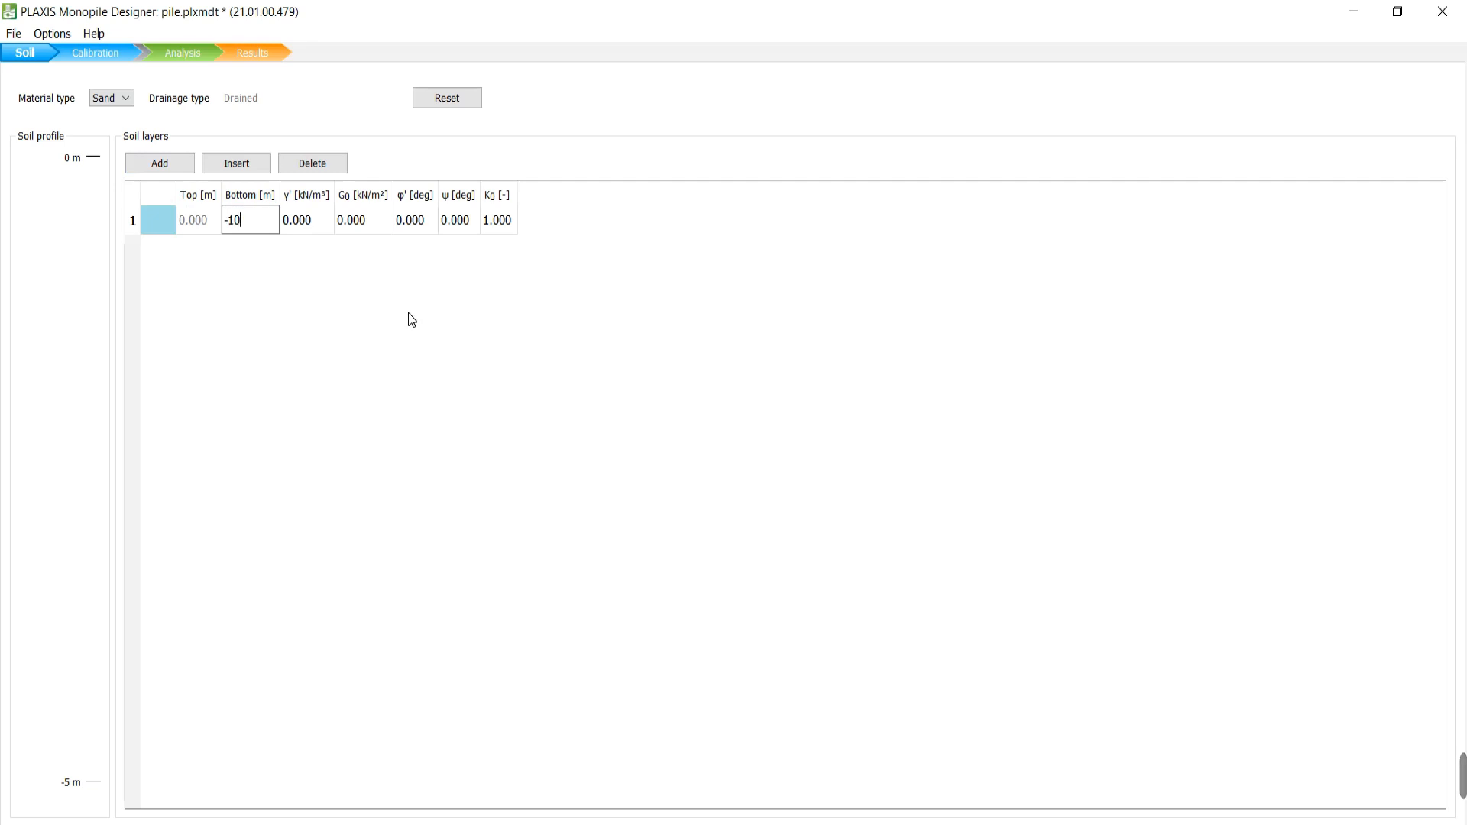
pyautogui.click(317, 222)
pyautogui.write('18')
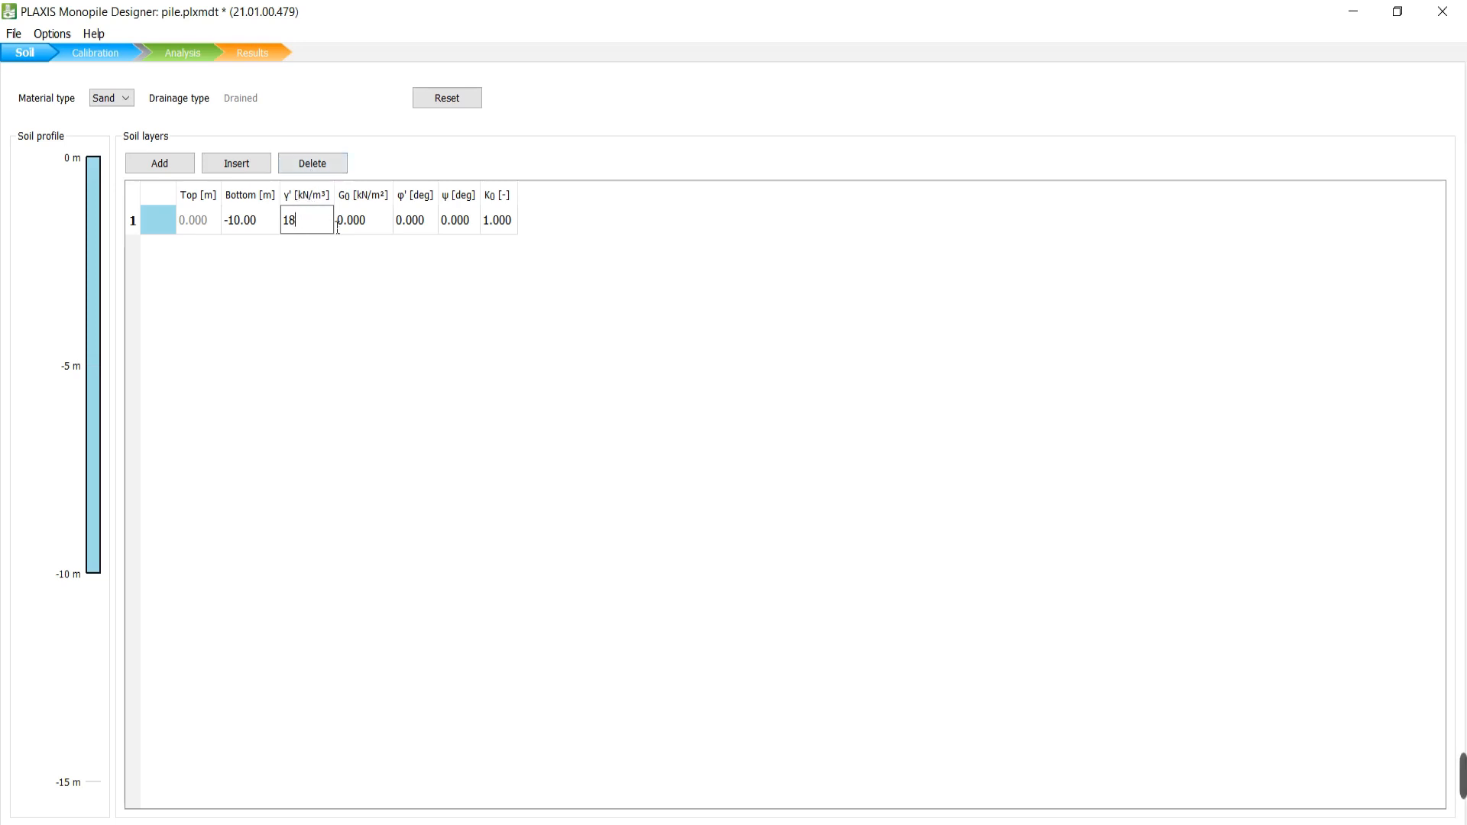
pyautogui.click(378, 221)
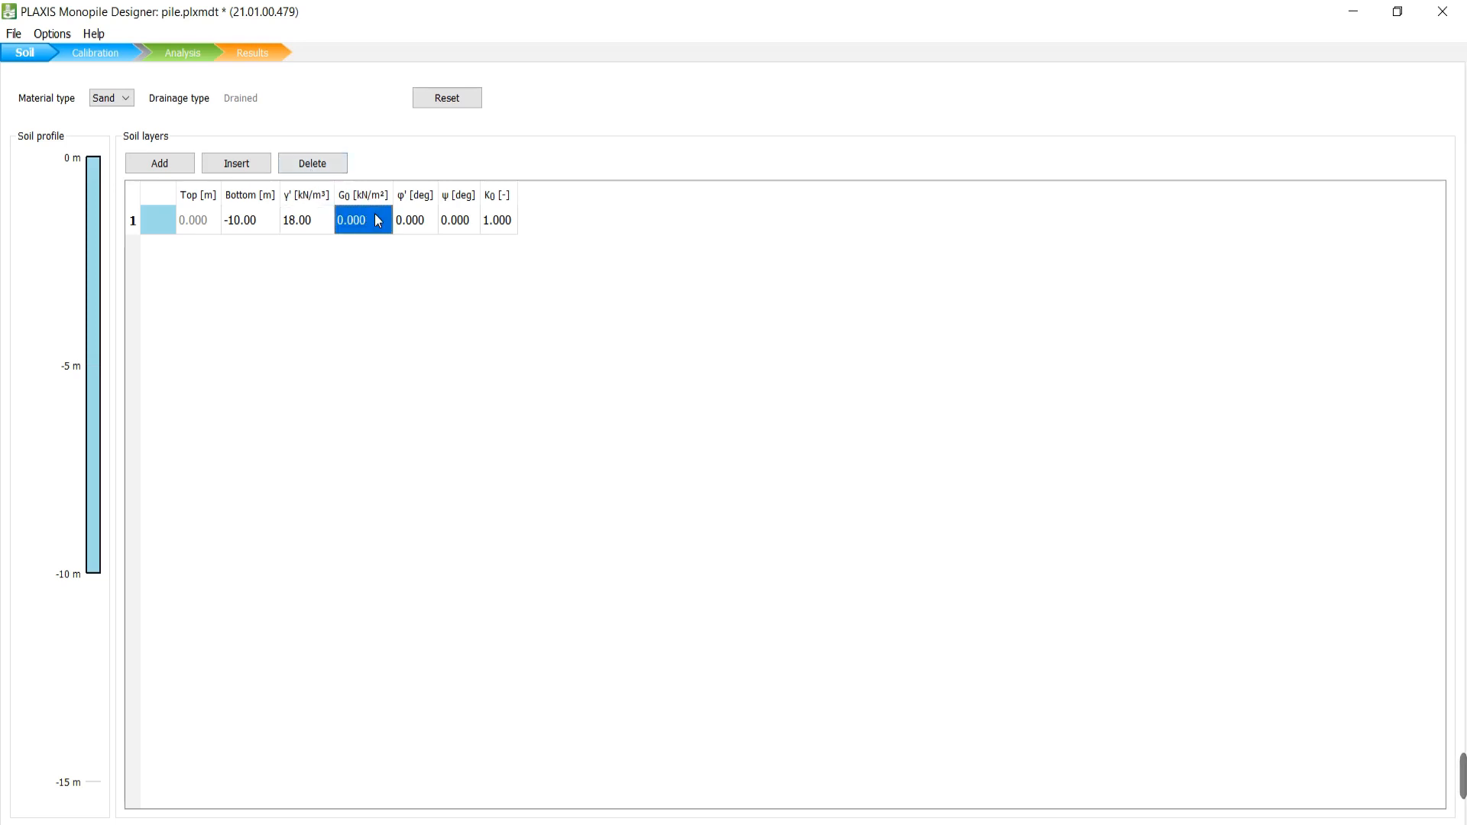
pyautogui.write('4')
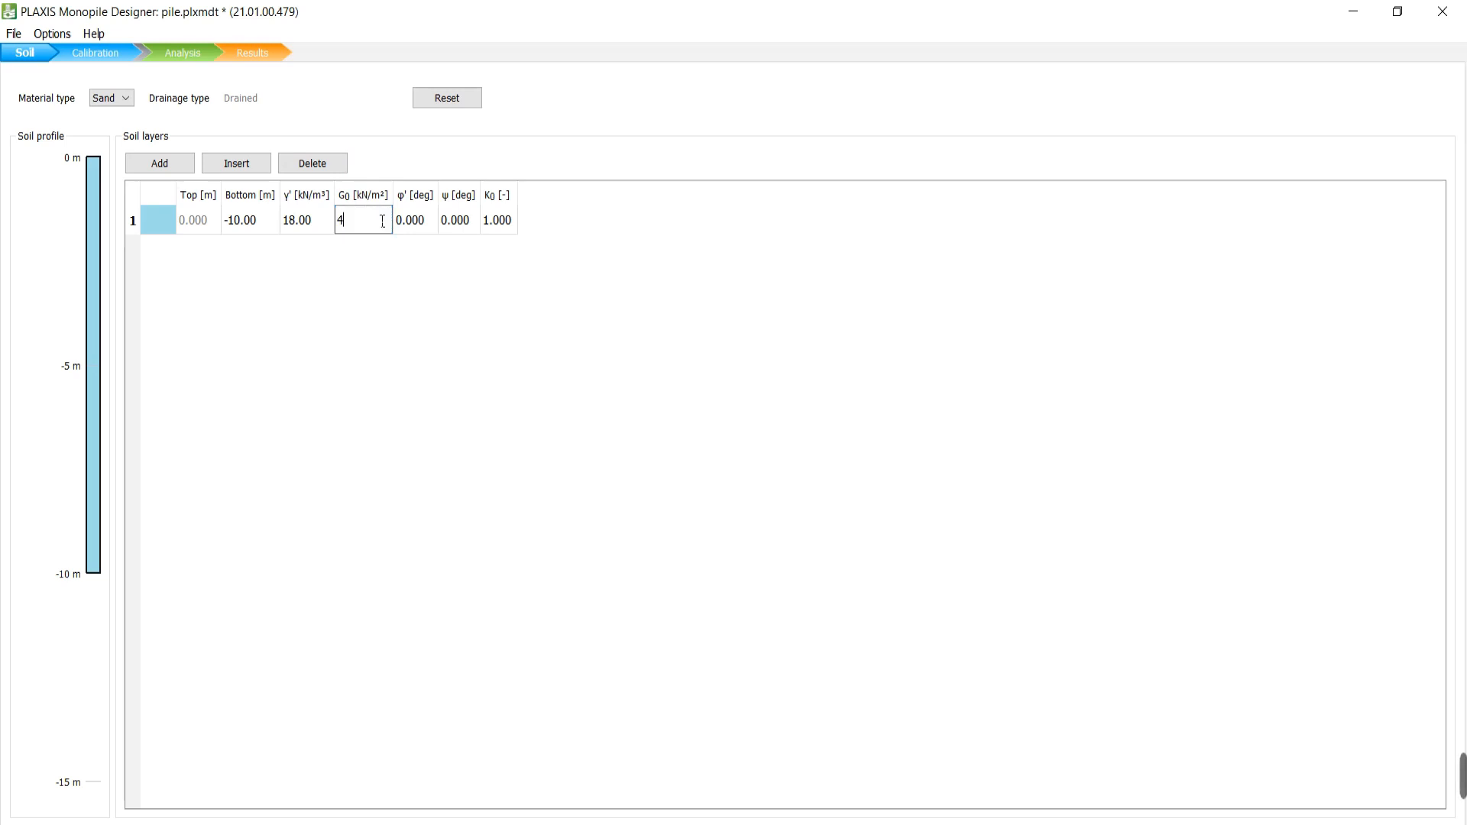
pyautogui.write('580')
pyautogui.click(436, 224)
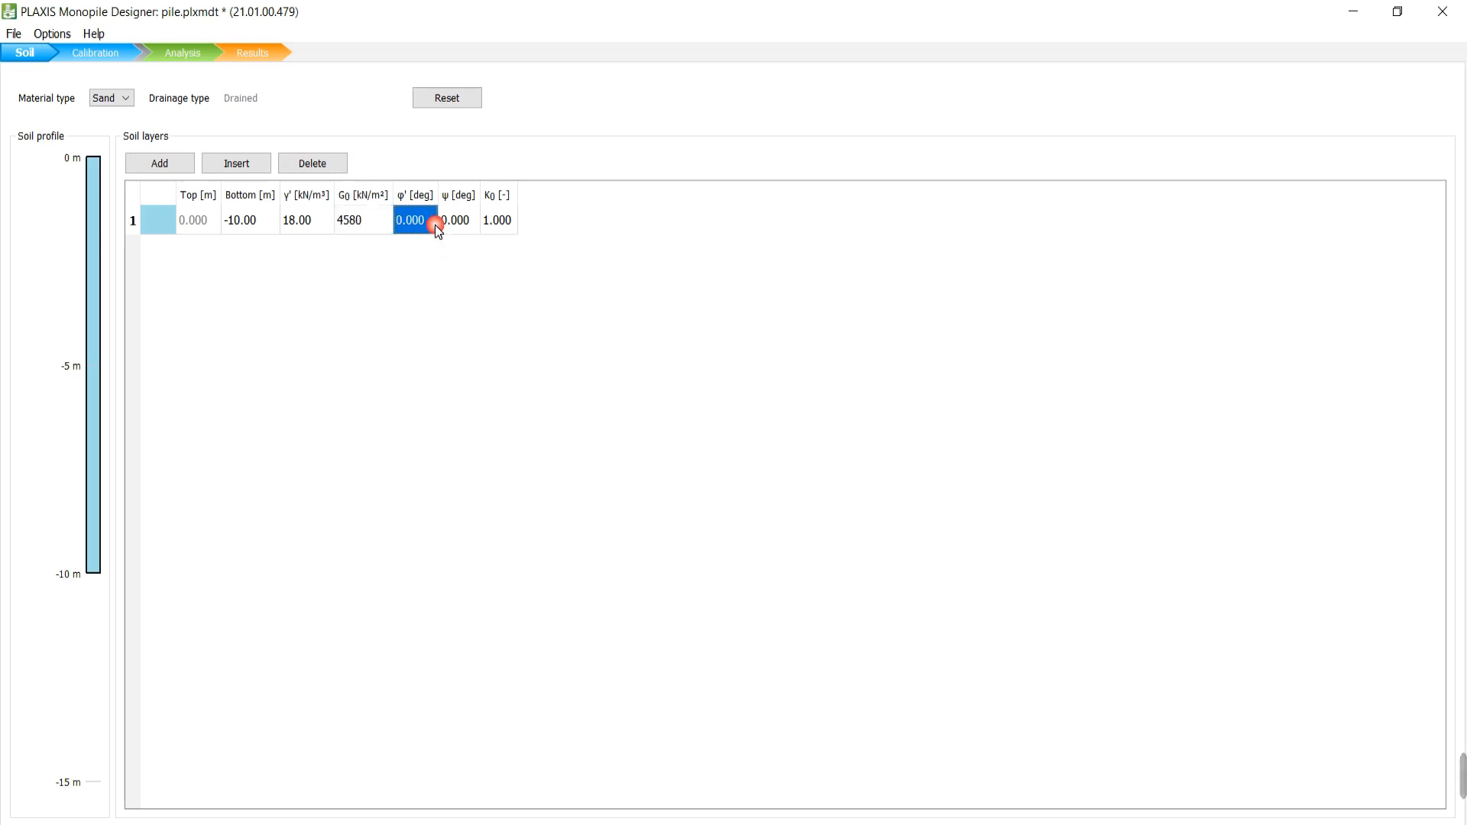
pyautogui.write('20')
pyautogui.click(442, 264)
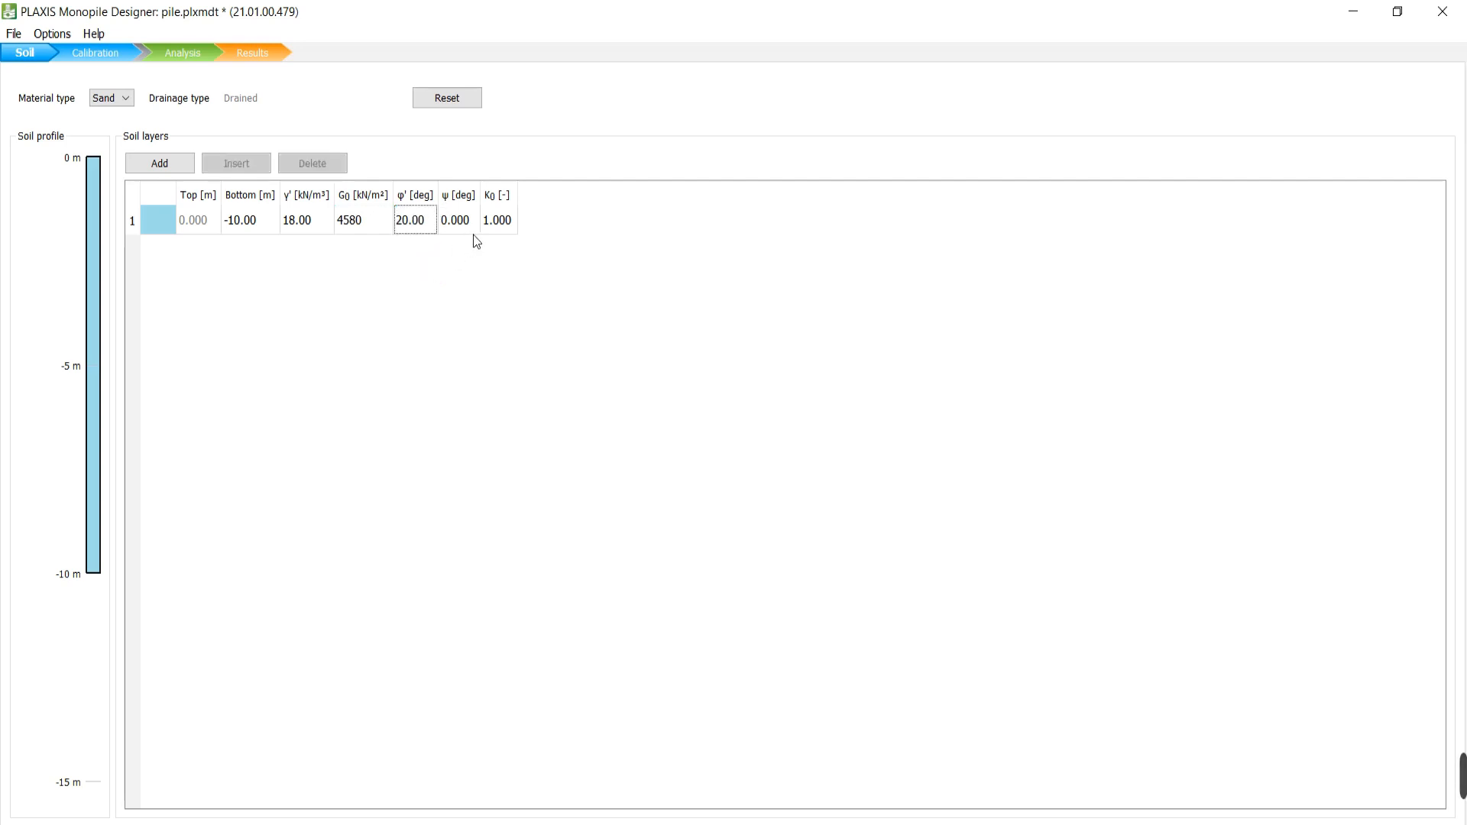
pyautogui.click(509, 226)
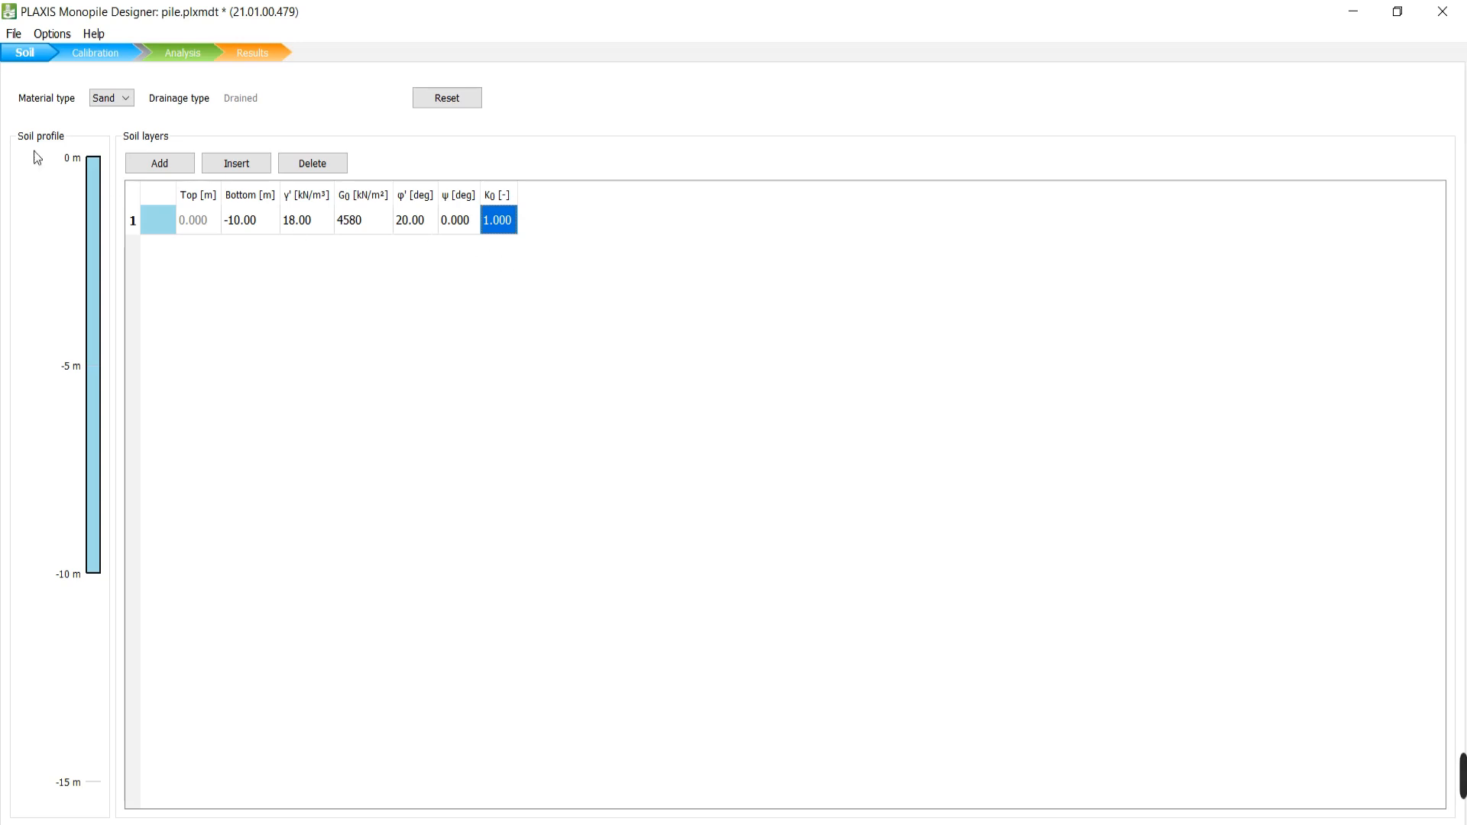
# Add layer 2 with bottom at -25 m, γ' 19, G0 5500 and φ' 25.
pyautogui.click(176, 164)
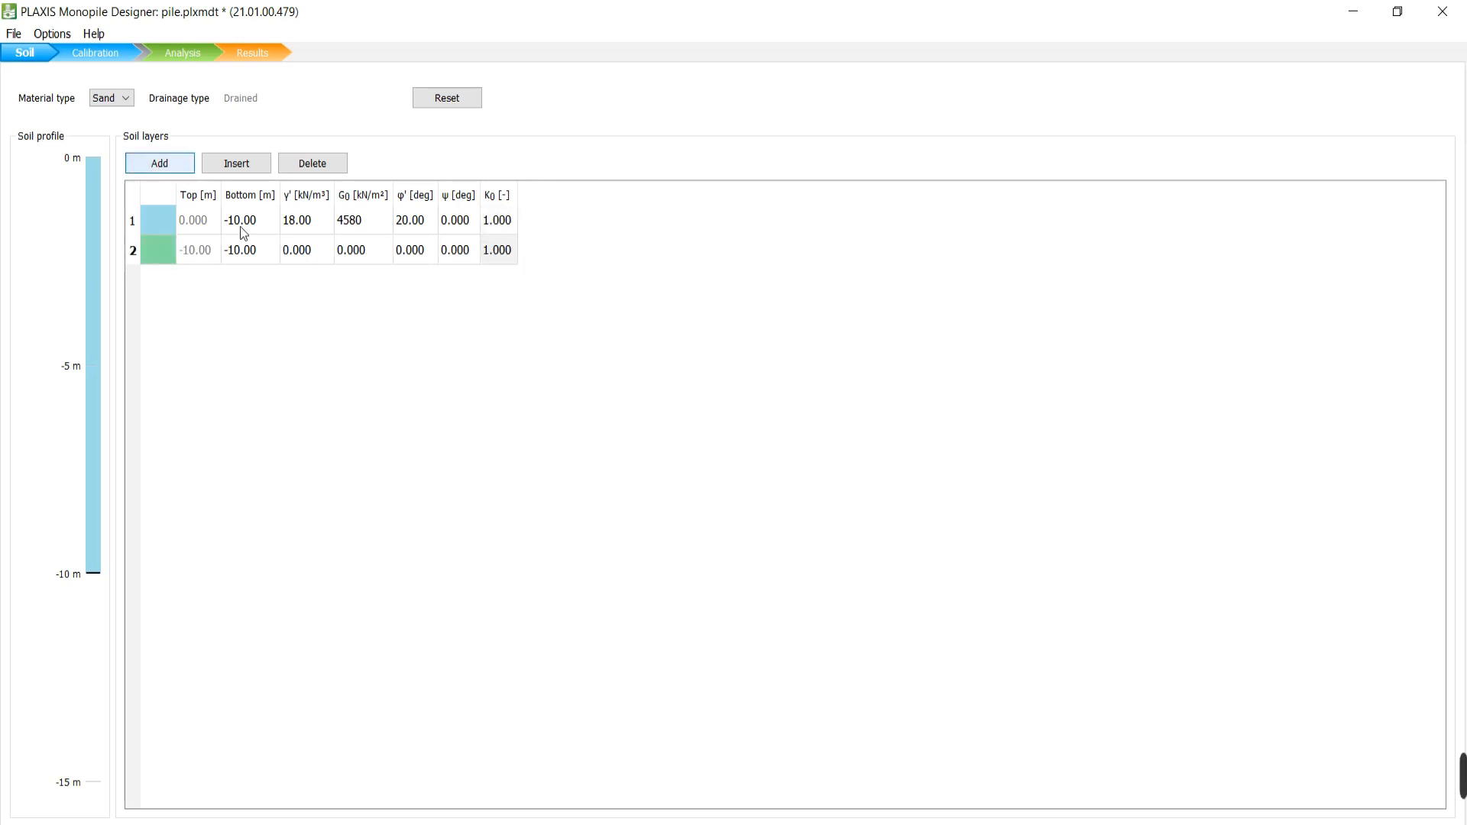
pyautogui.doubleClick(230, 250)
pyautogui.write('-25')
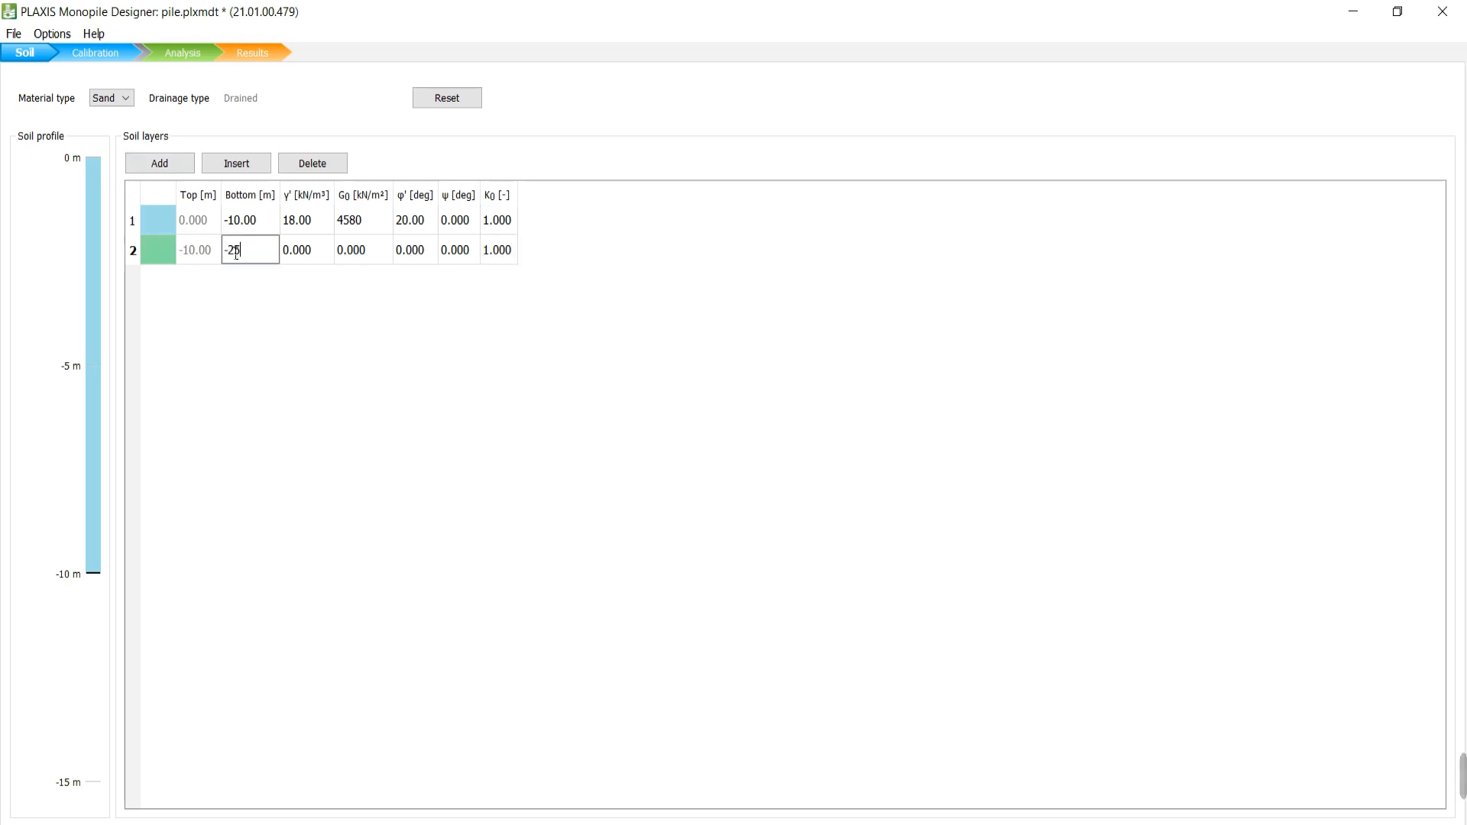
pyautogui.press('Return')
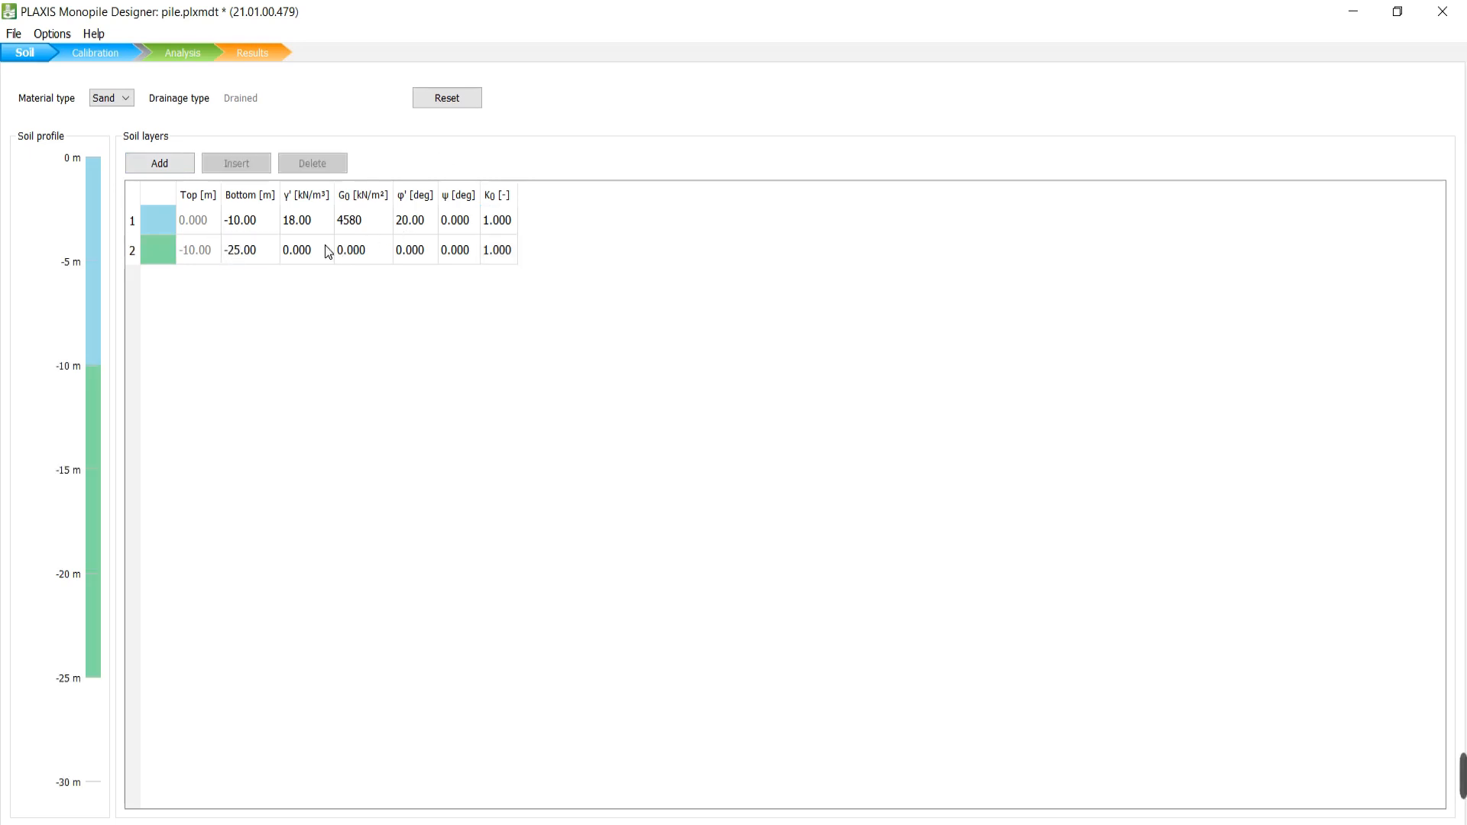
pyautogui.click(324, 245)
pyautogui.write('19')
pyautogui.click(346, 250)
pyautogui.write('5500')
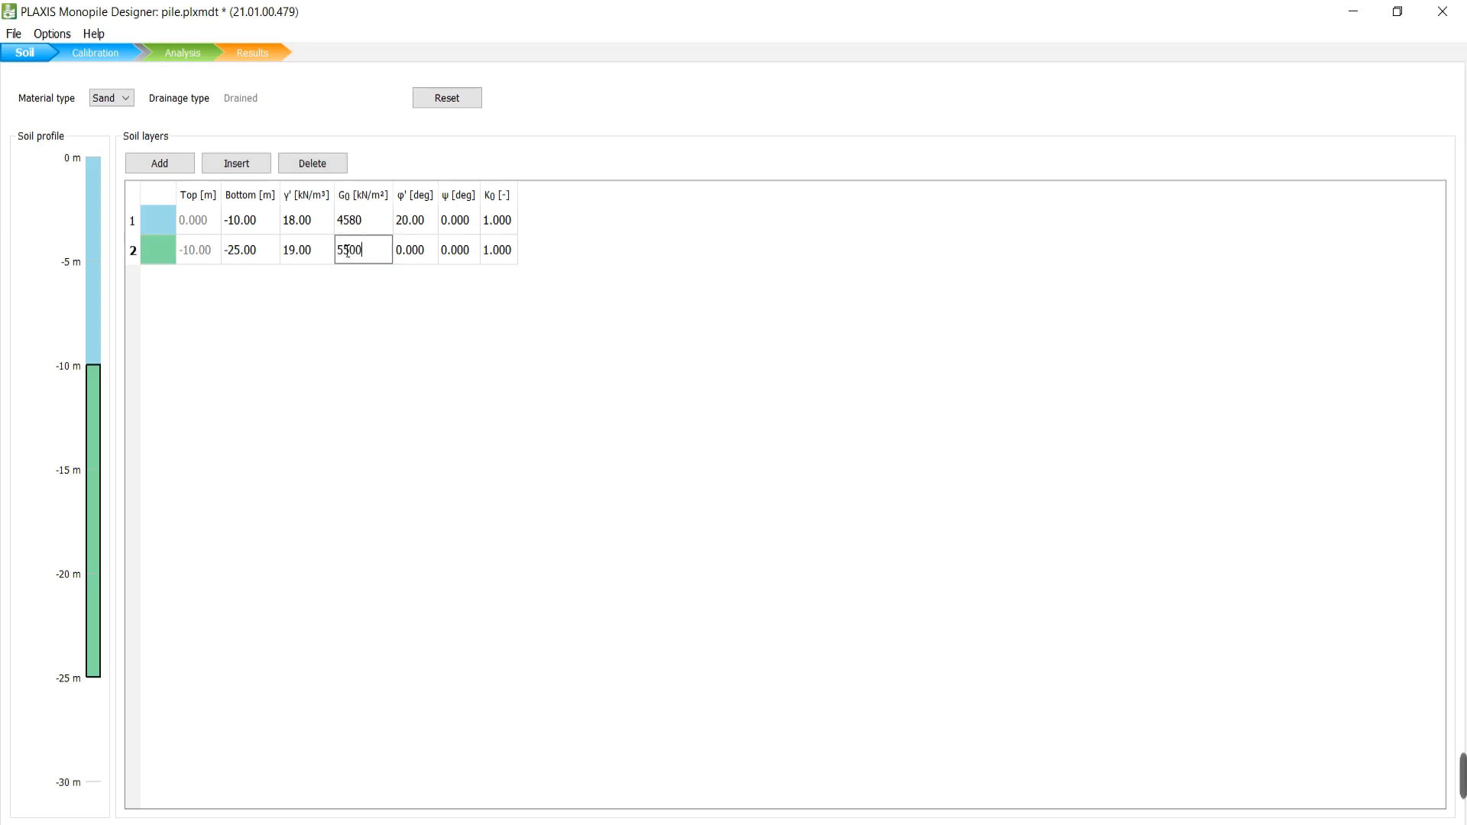
pyautogui.click(425, 246)
pyautogui.write('25')
pyautogui.press('Return')
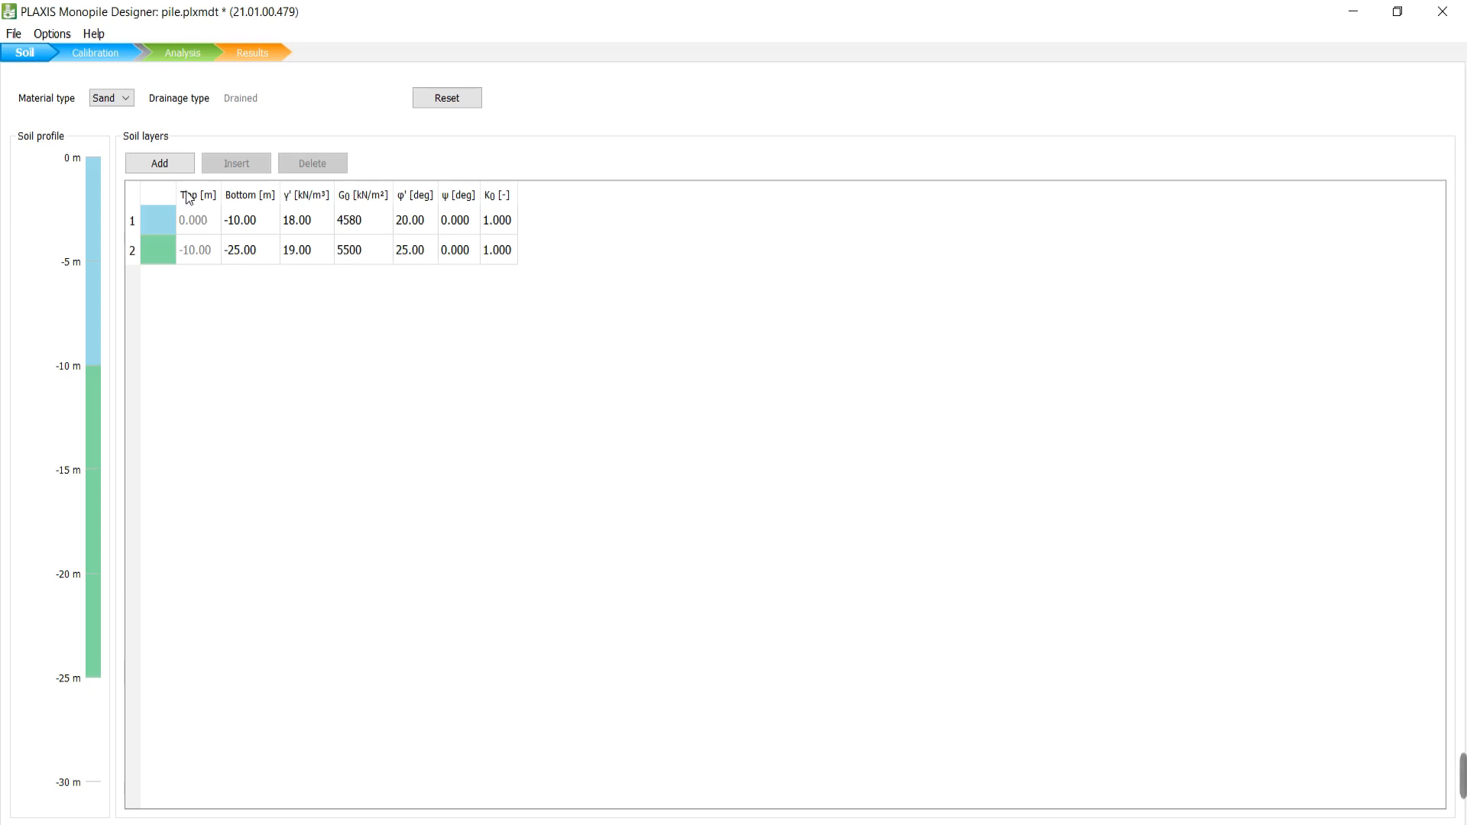
# Add layer 3 with bottom at -35 m, γ' 19, G0 6000 and φ' 35.
pyautogui.click(168, 164)
pyautogui.click(256, 282)
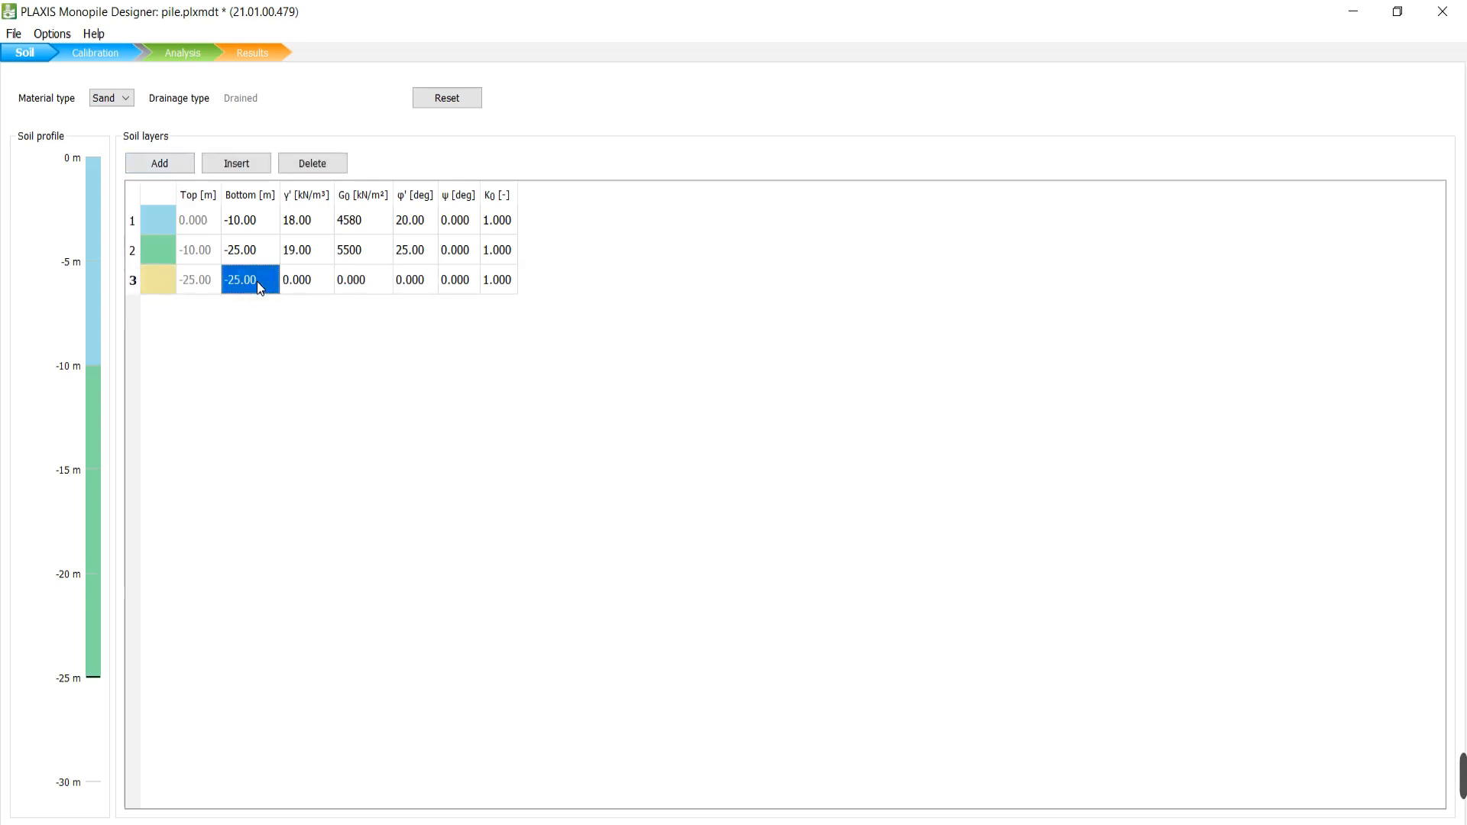
pyautogui.write('-35')
pyautogui.click(289, 338)
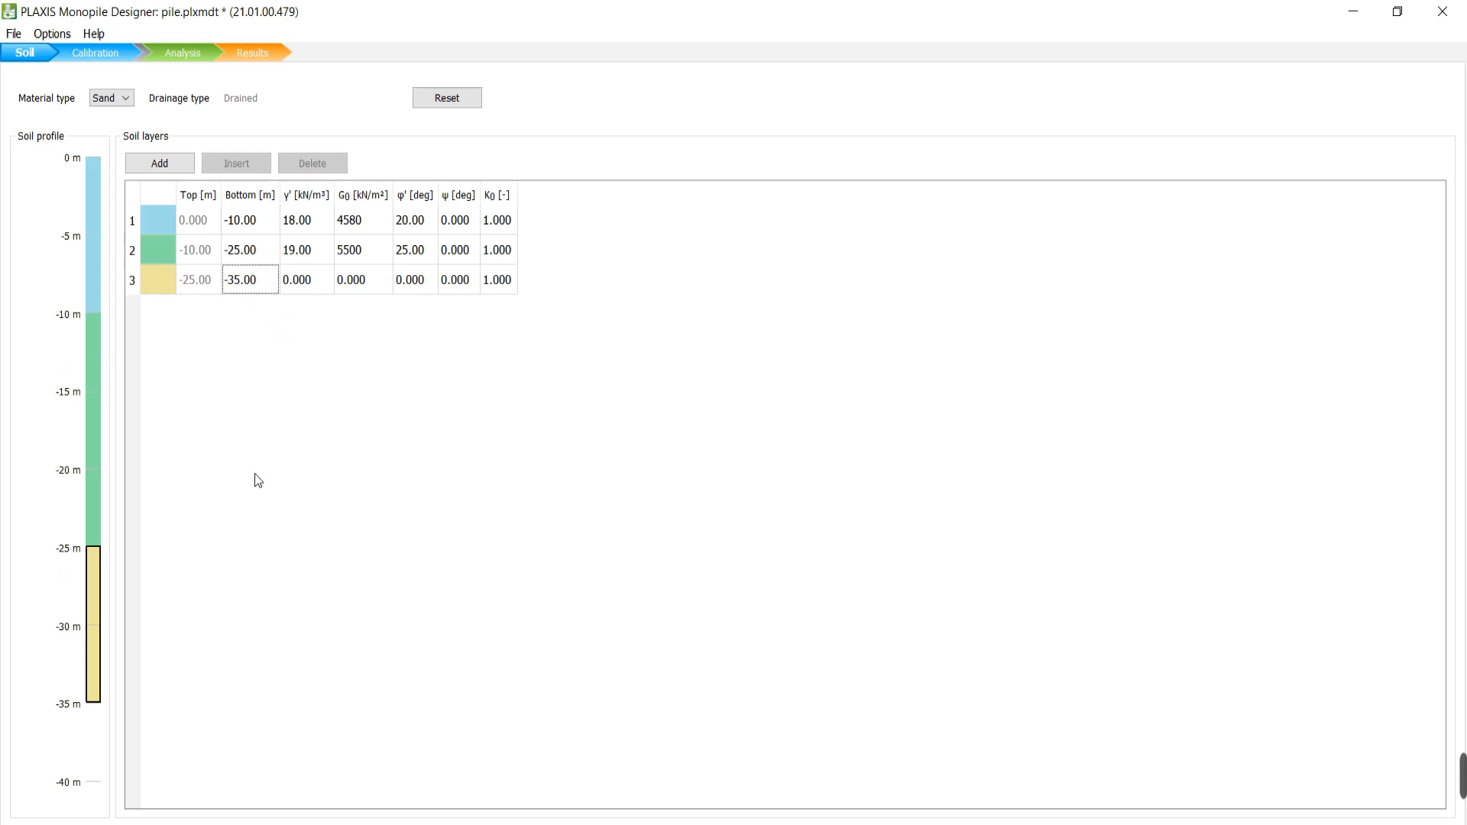
pyautogui.click(313, 284)
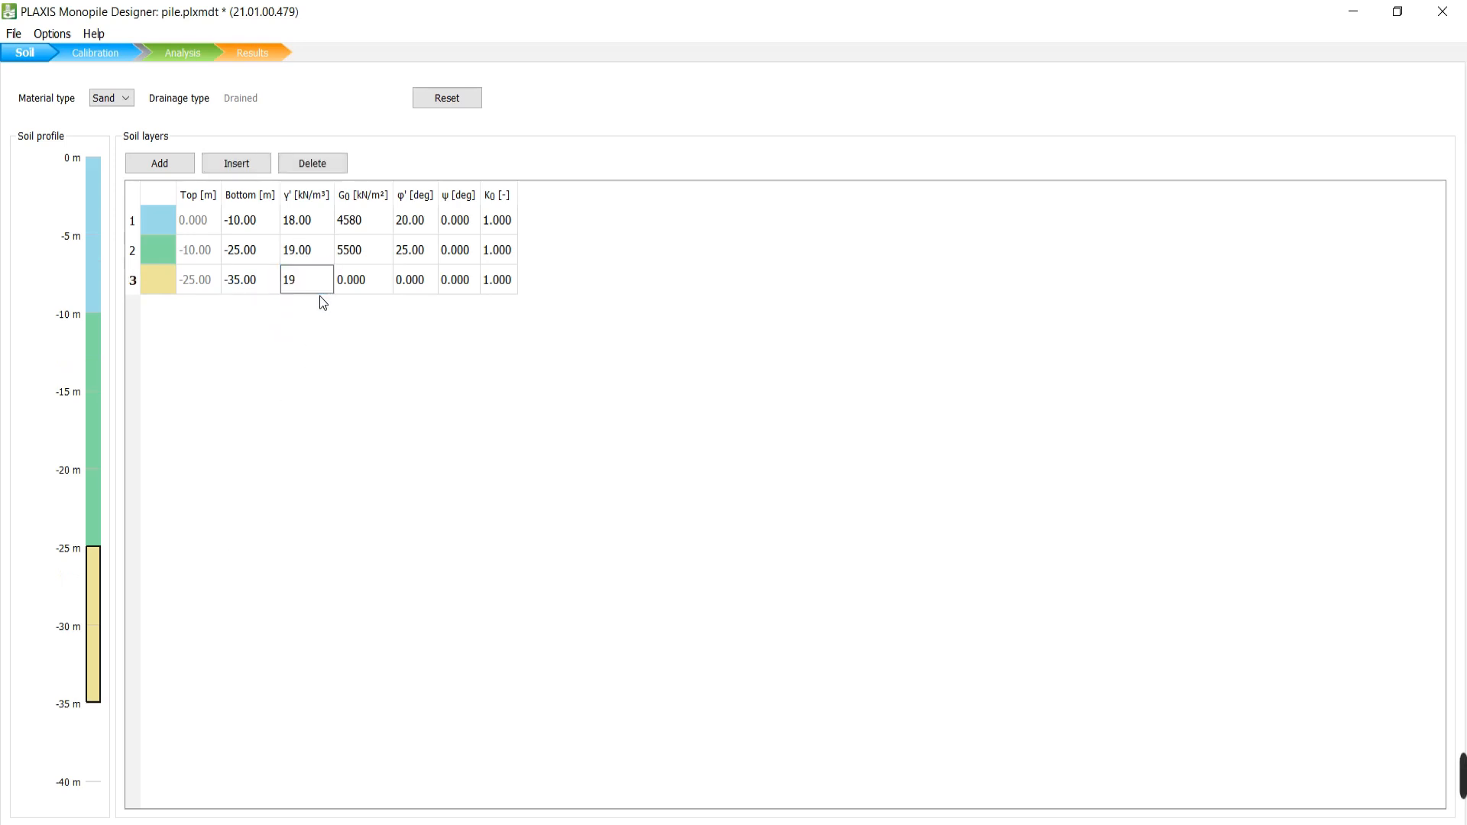
pyautogui.click(359, 277)
pyautogui.write('6000')
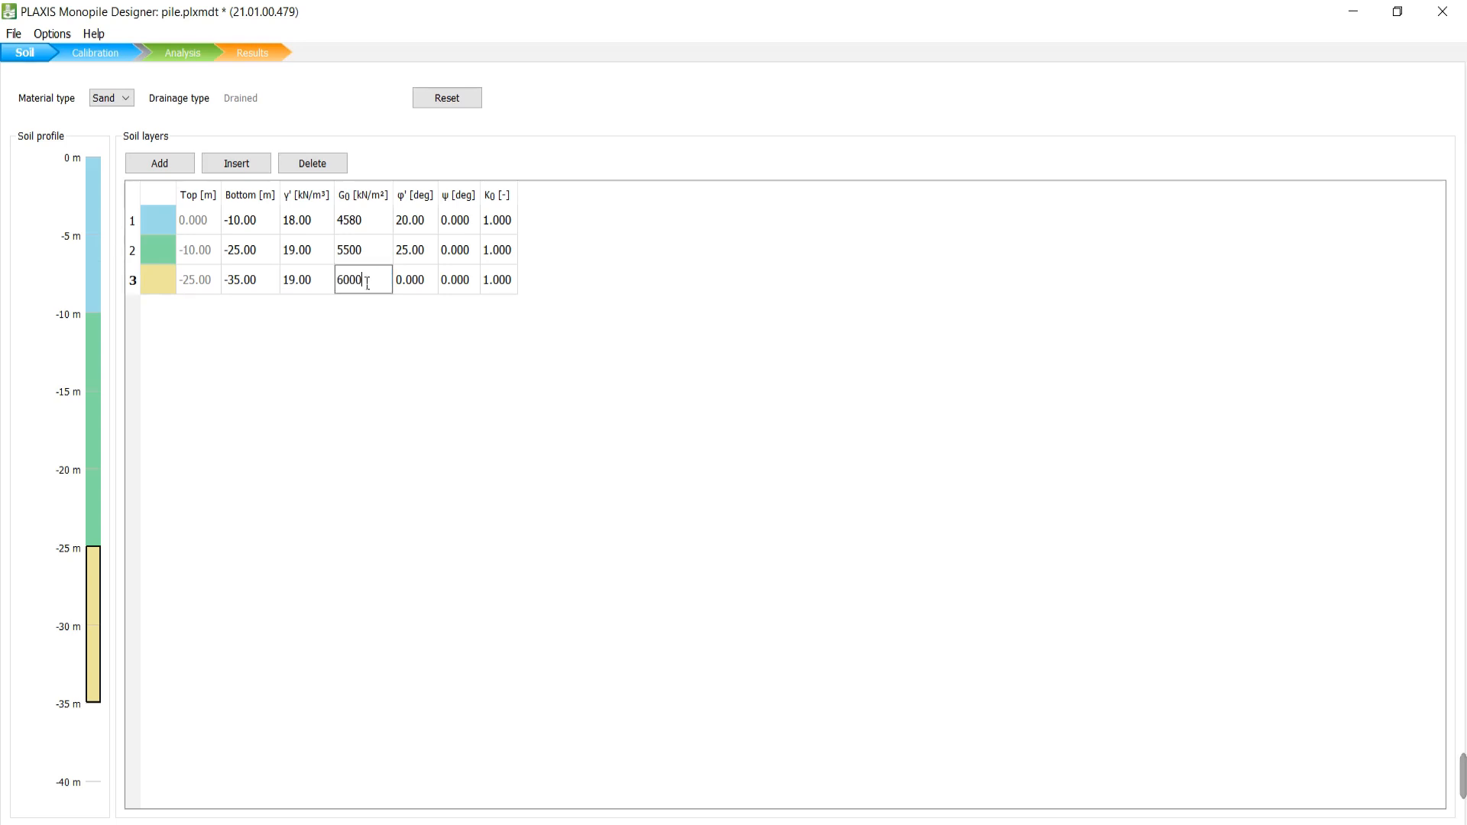
pyautogui.click(430, 281)
pyautogui.write('35')
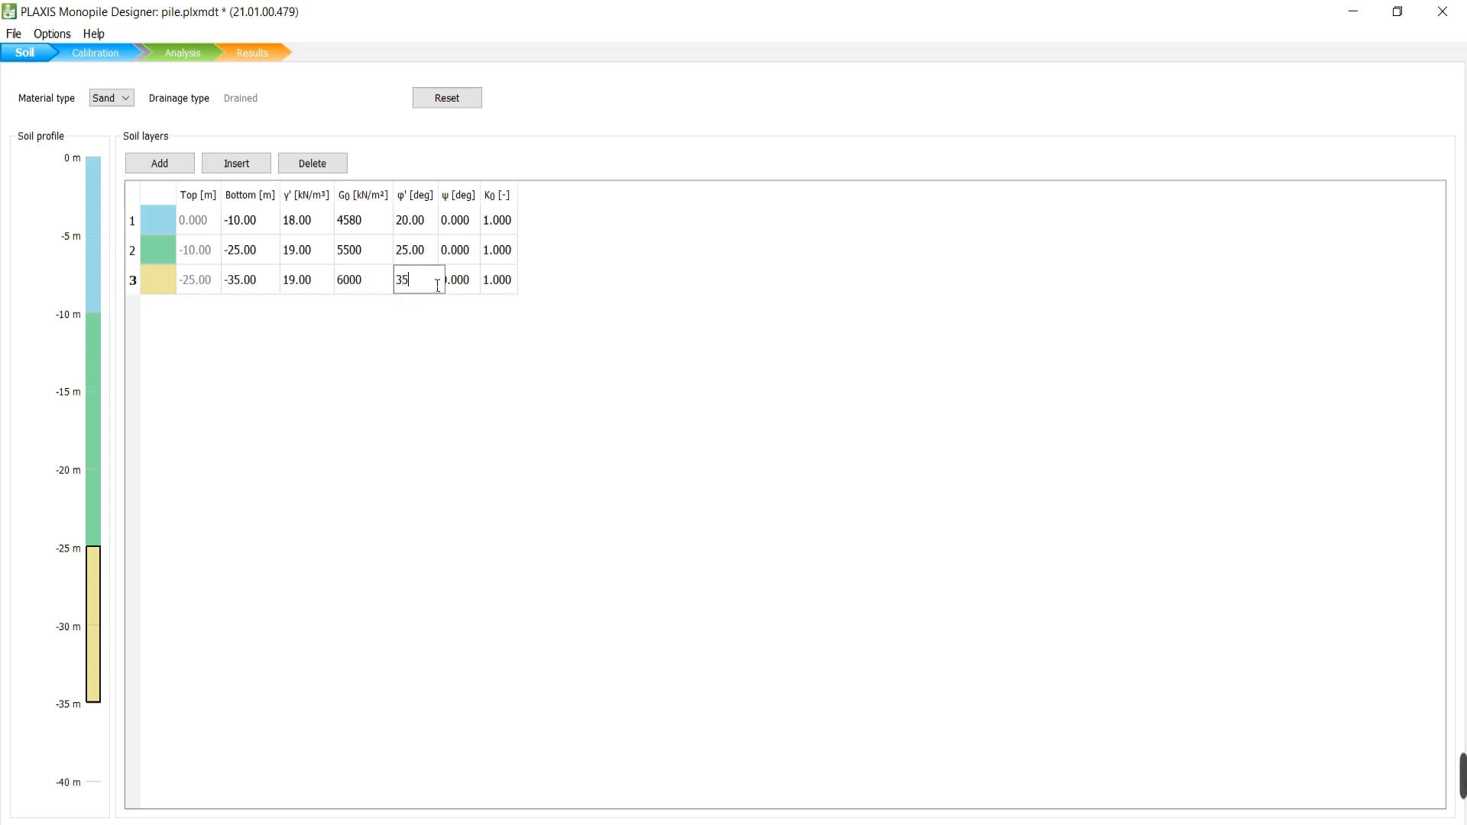
pyautogui.click(438, 336)
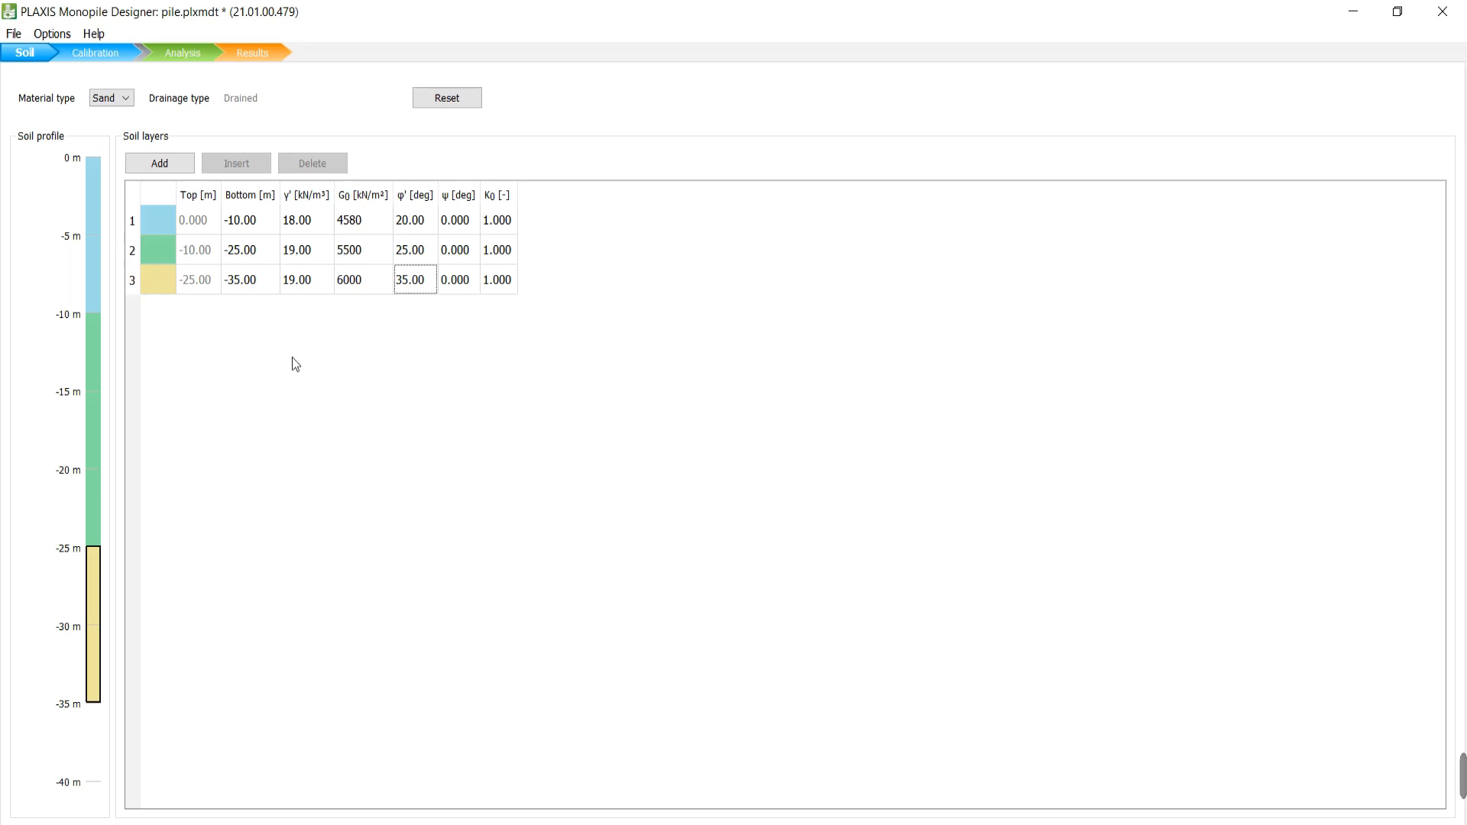
pyautogui.click(122, 106)
# Decline the switch to Clay to keep the three sand layers, then go to Calibration.
pyautogui.click(123, 125)
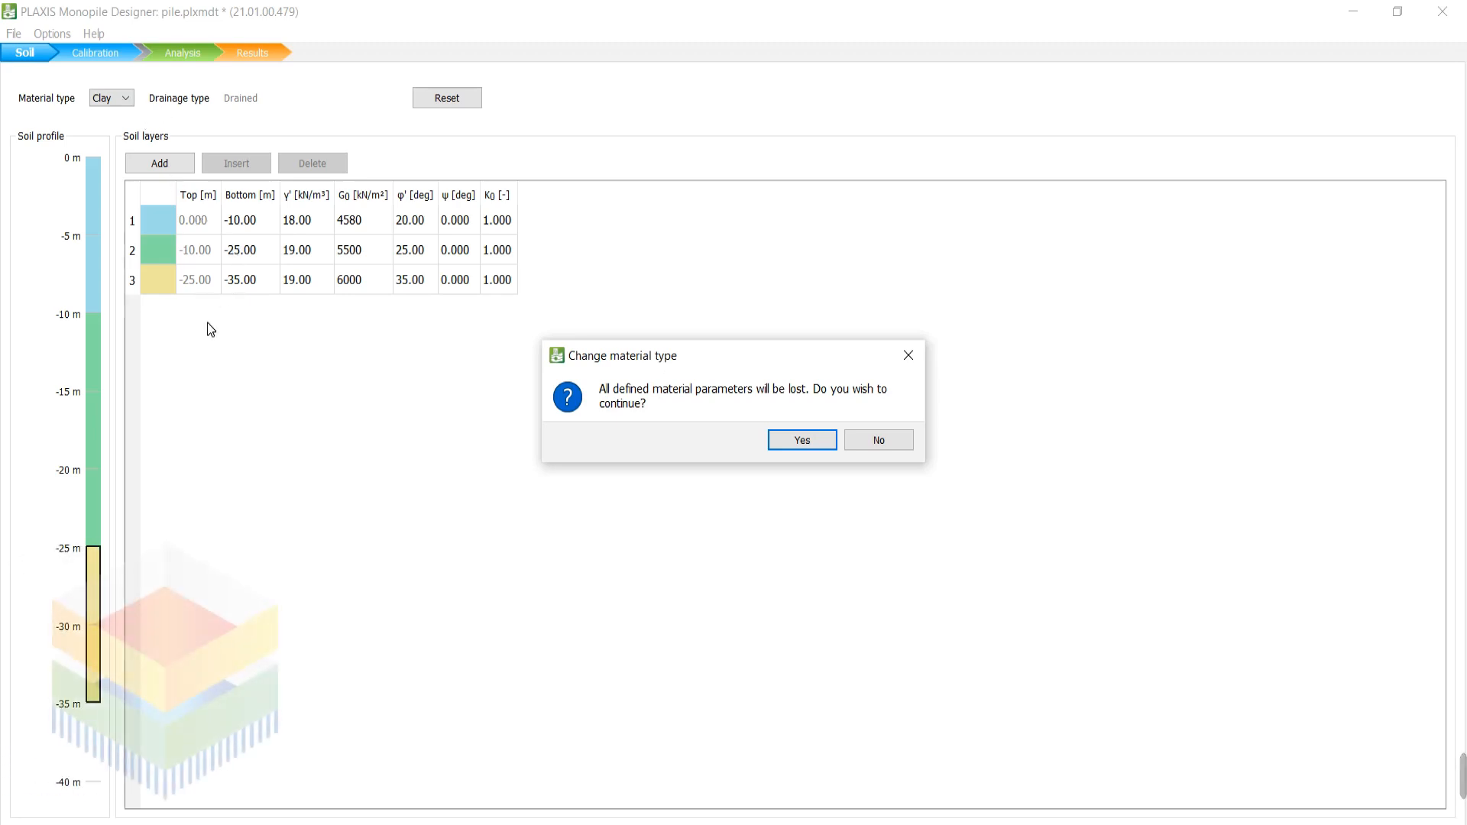
pyautogui.click(882, 442)
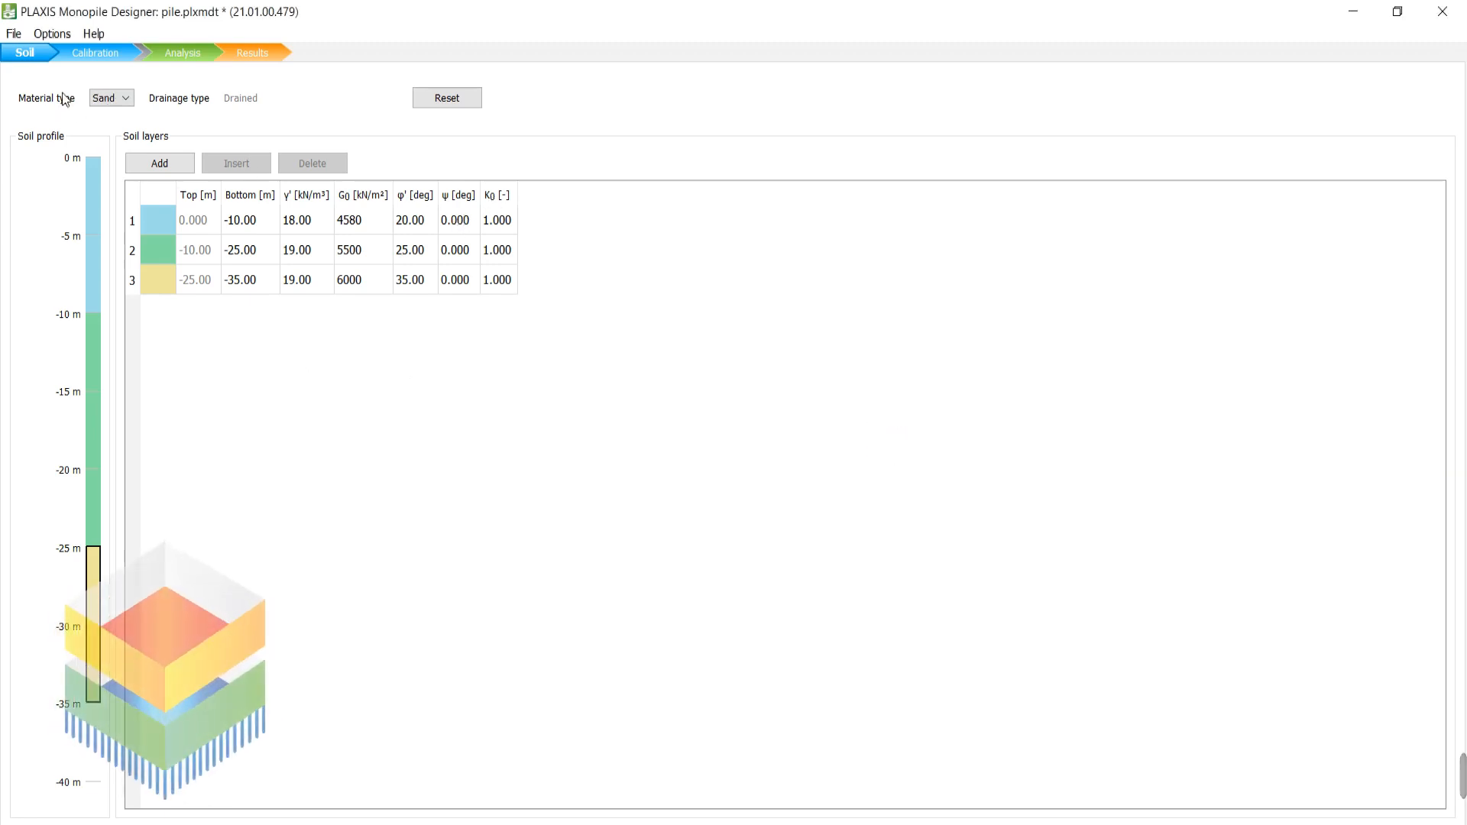
pyautogui.click(98, 50)
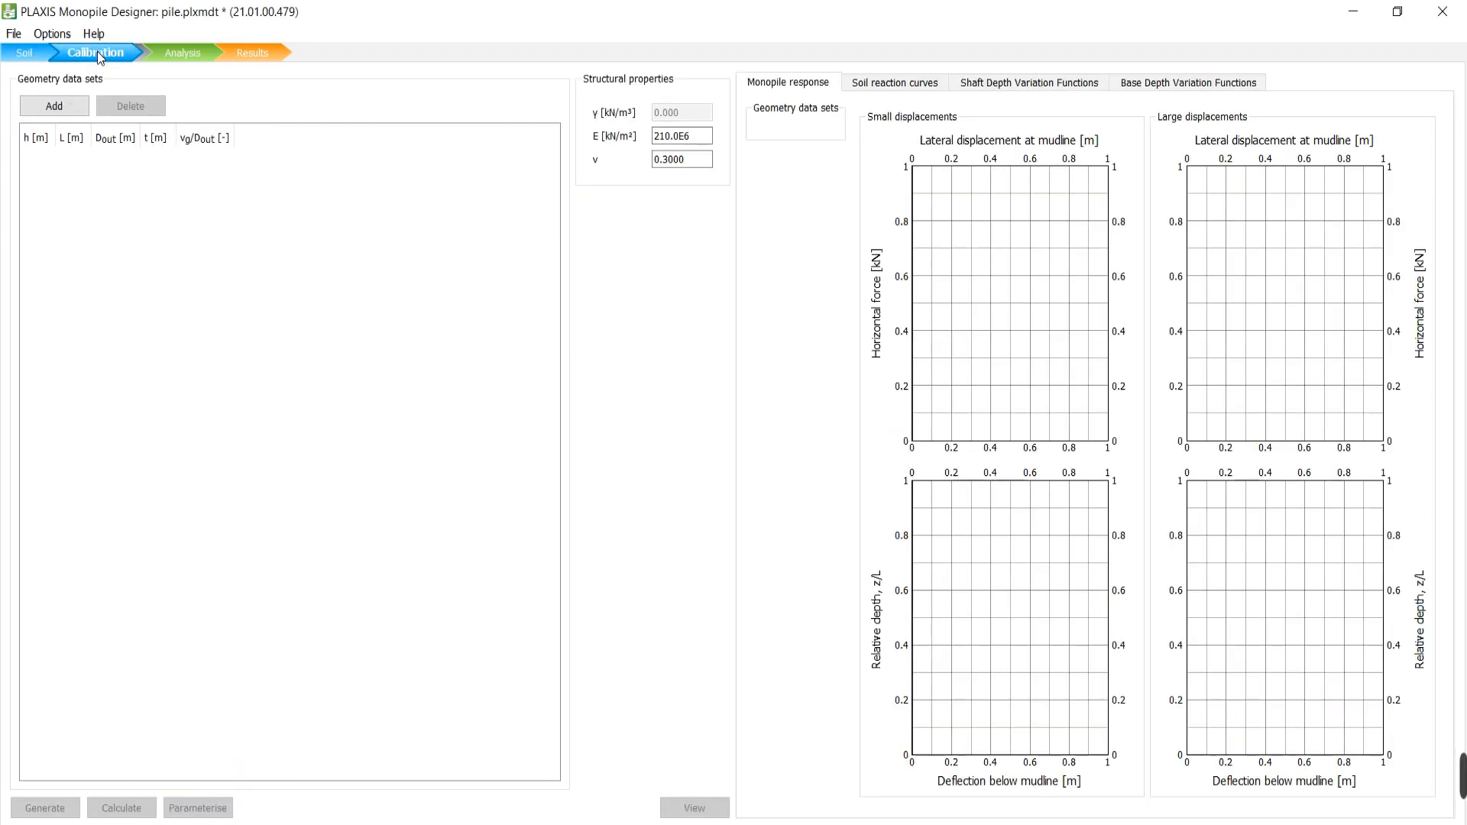
# Add two geometry data sets and enter h 10 m and L 25 m for GeoDS_1.
pyautogui.click(40, 108)
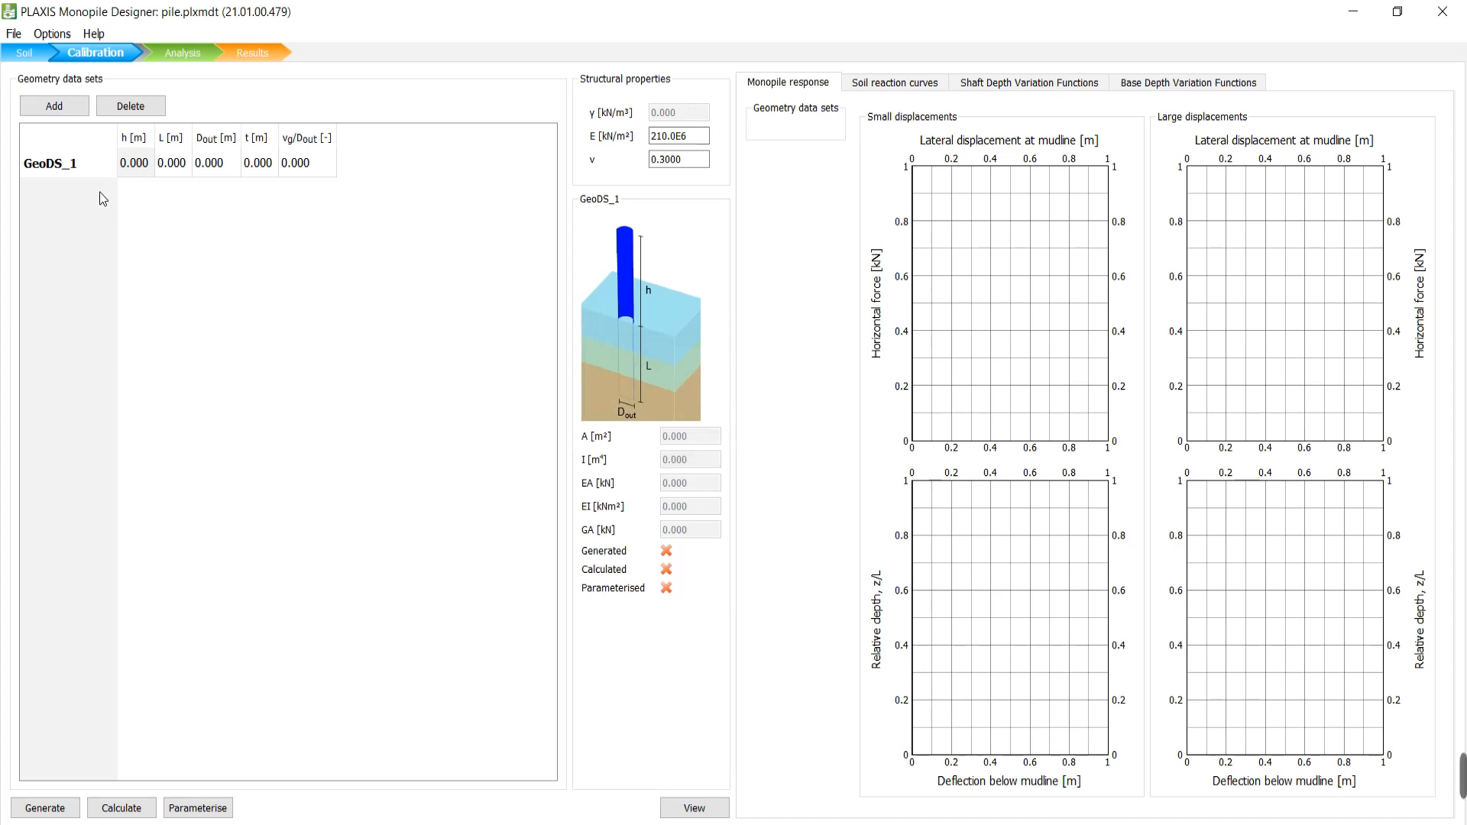
pyautogui.click(46, 105)
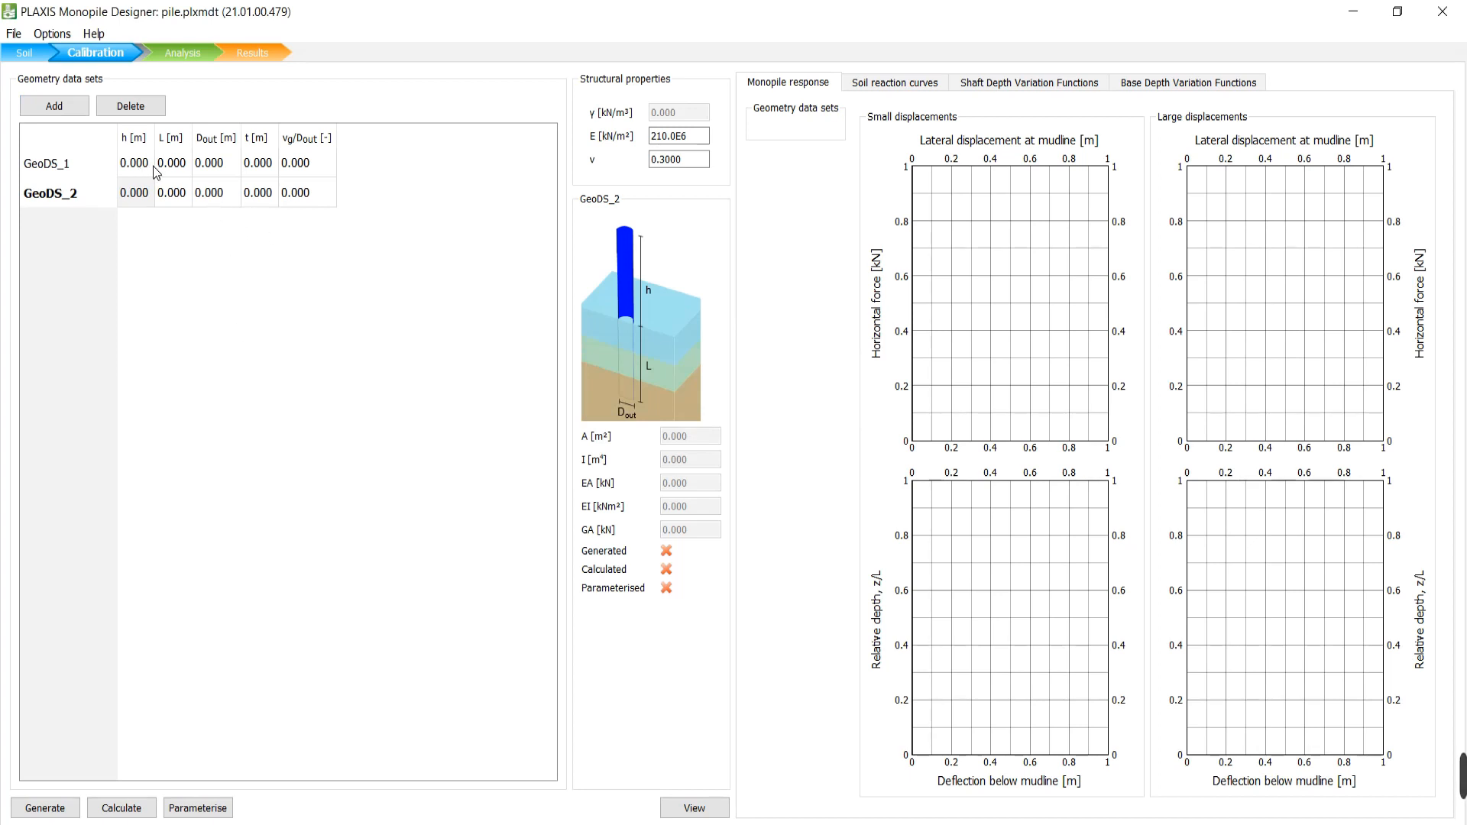
pyautogui.click(68, 177)
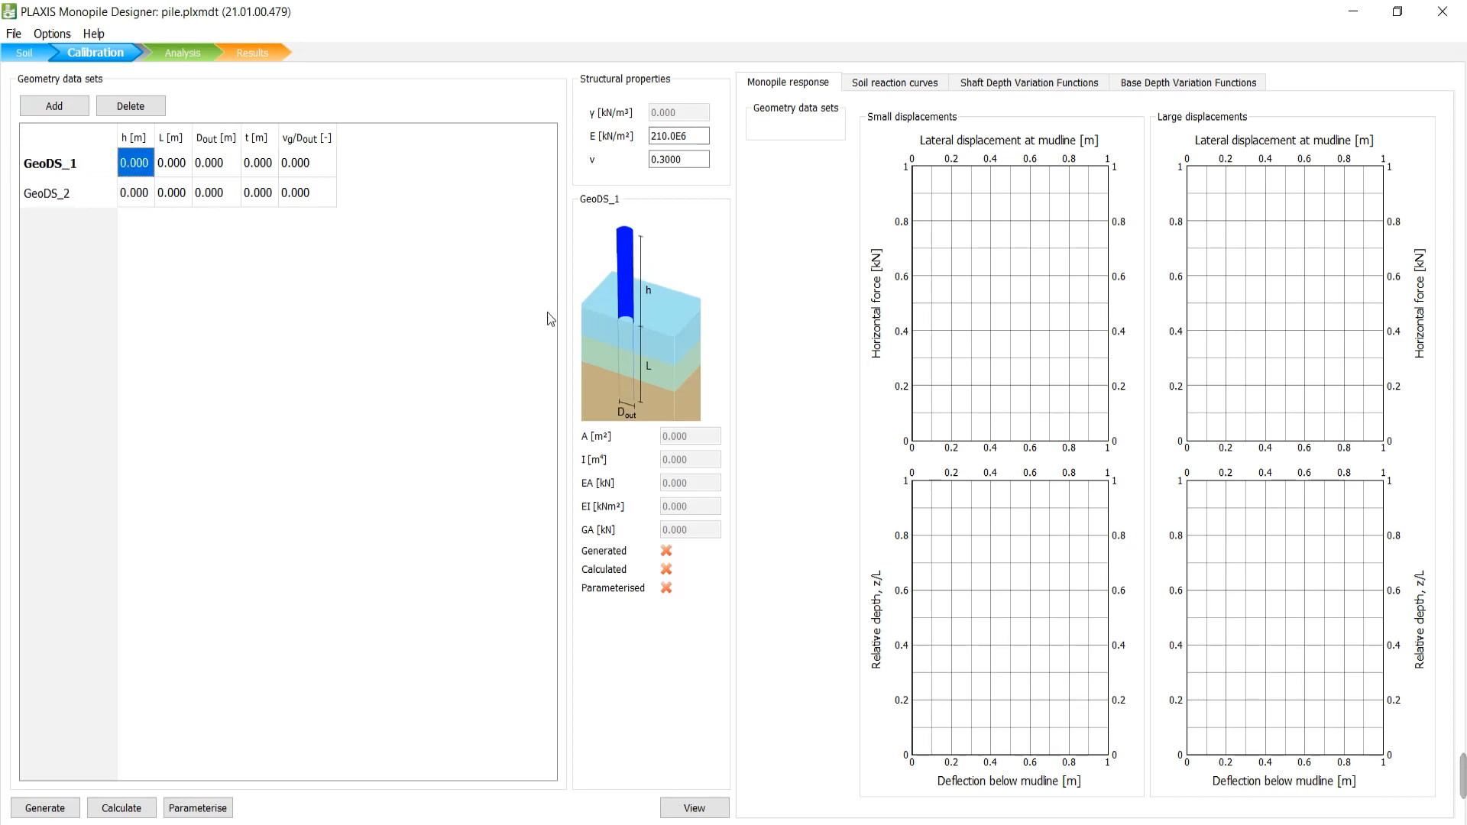
pyautogui.write('10')
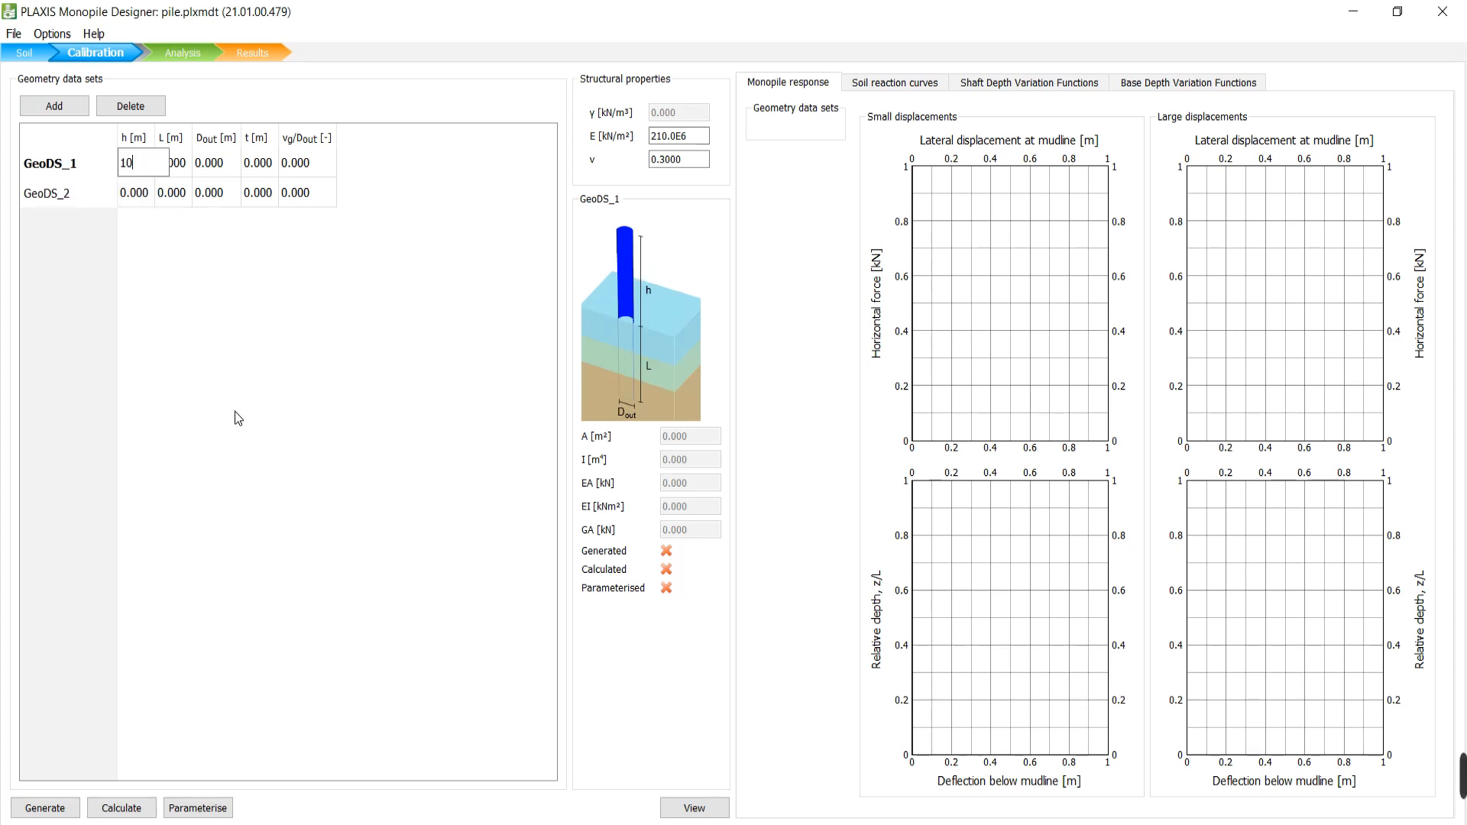
pyautogui.press('Tab')
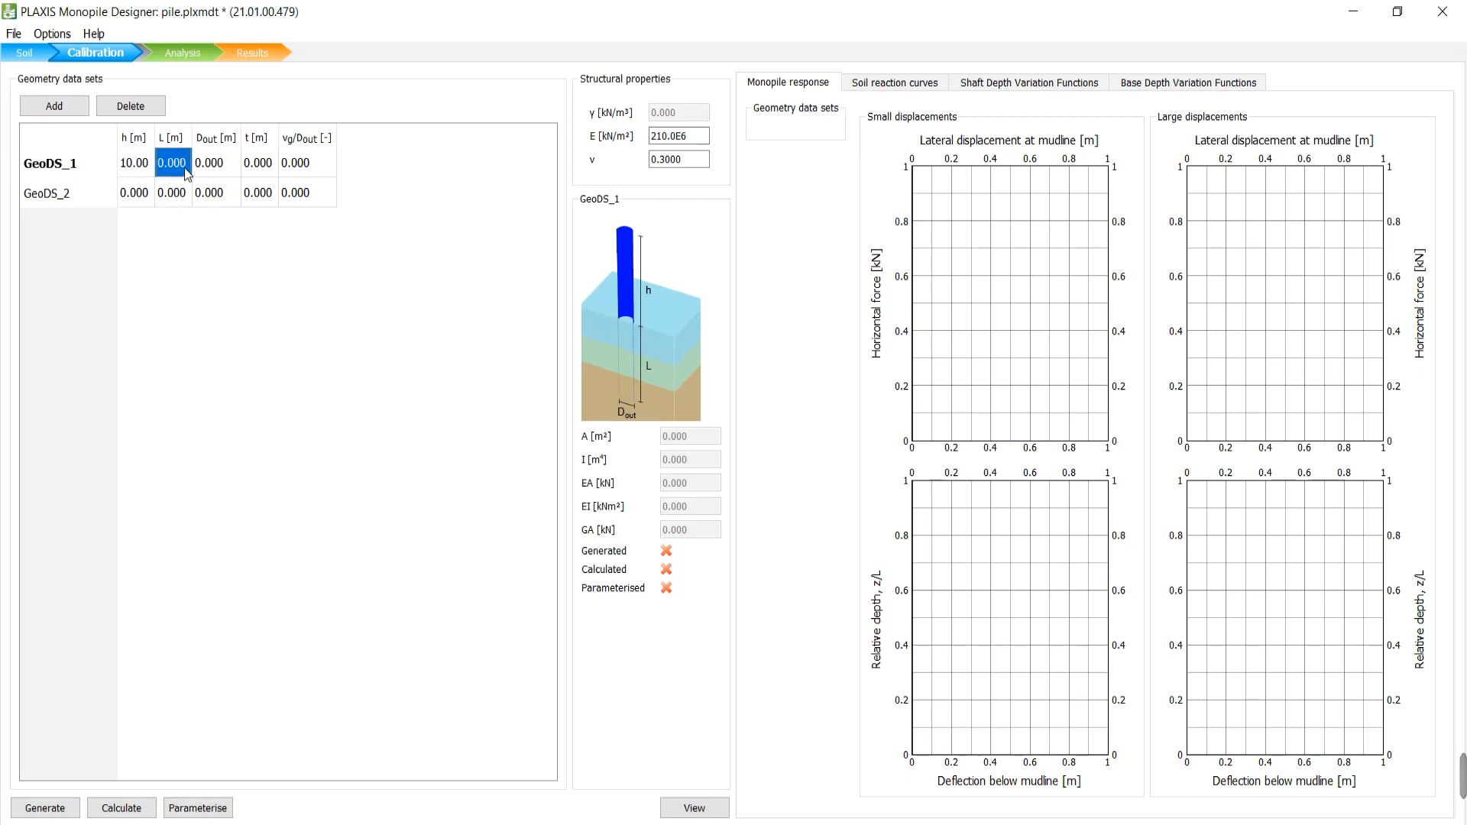
pyautogui.write('25')
pyautogui.click(229, 173)
# Change layer 3's bottom depth from -35 m to -65 m and return to Calibration.
pyautogui.click(23, 52)
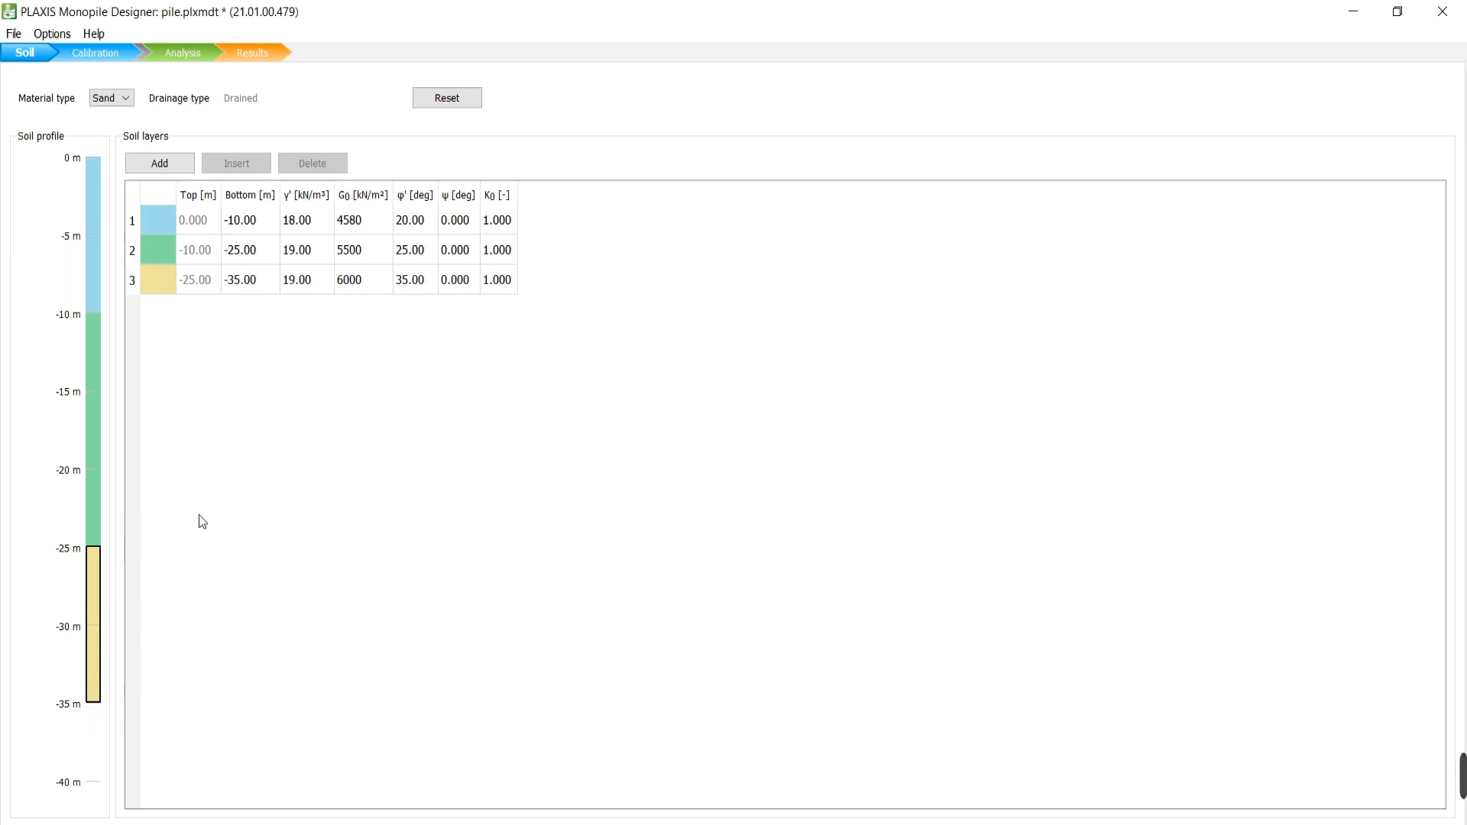
pyautogui.doubleClick(256, 286)
pyautogui.click(258, 287)
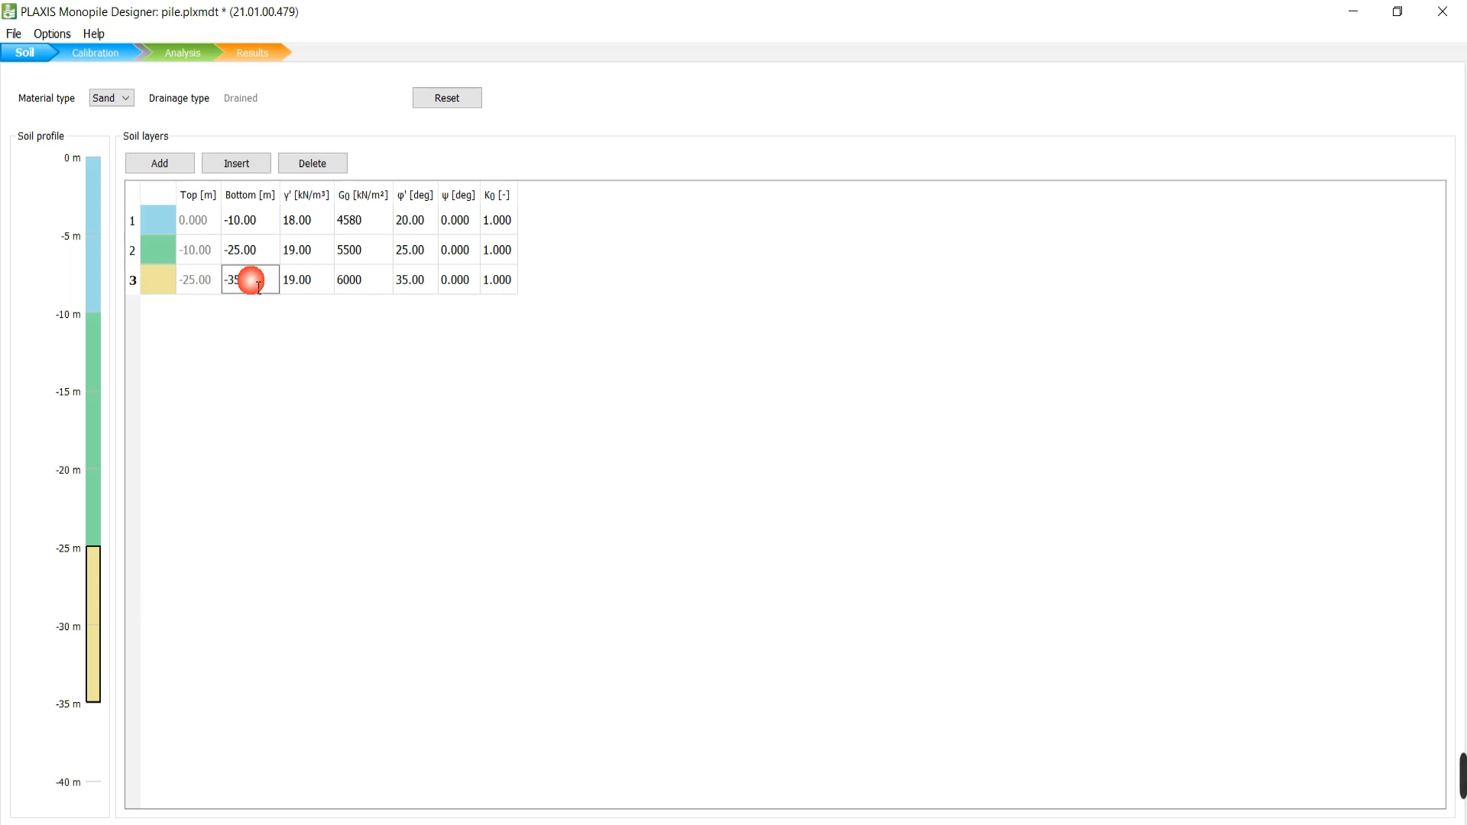
pyautogui.doubleClick(258, 288)
pyautogui.write('-65')
pyautogui.press('Return')
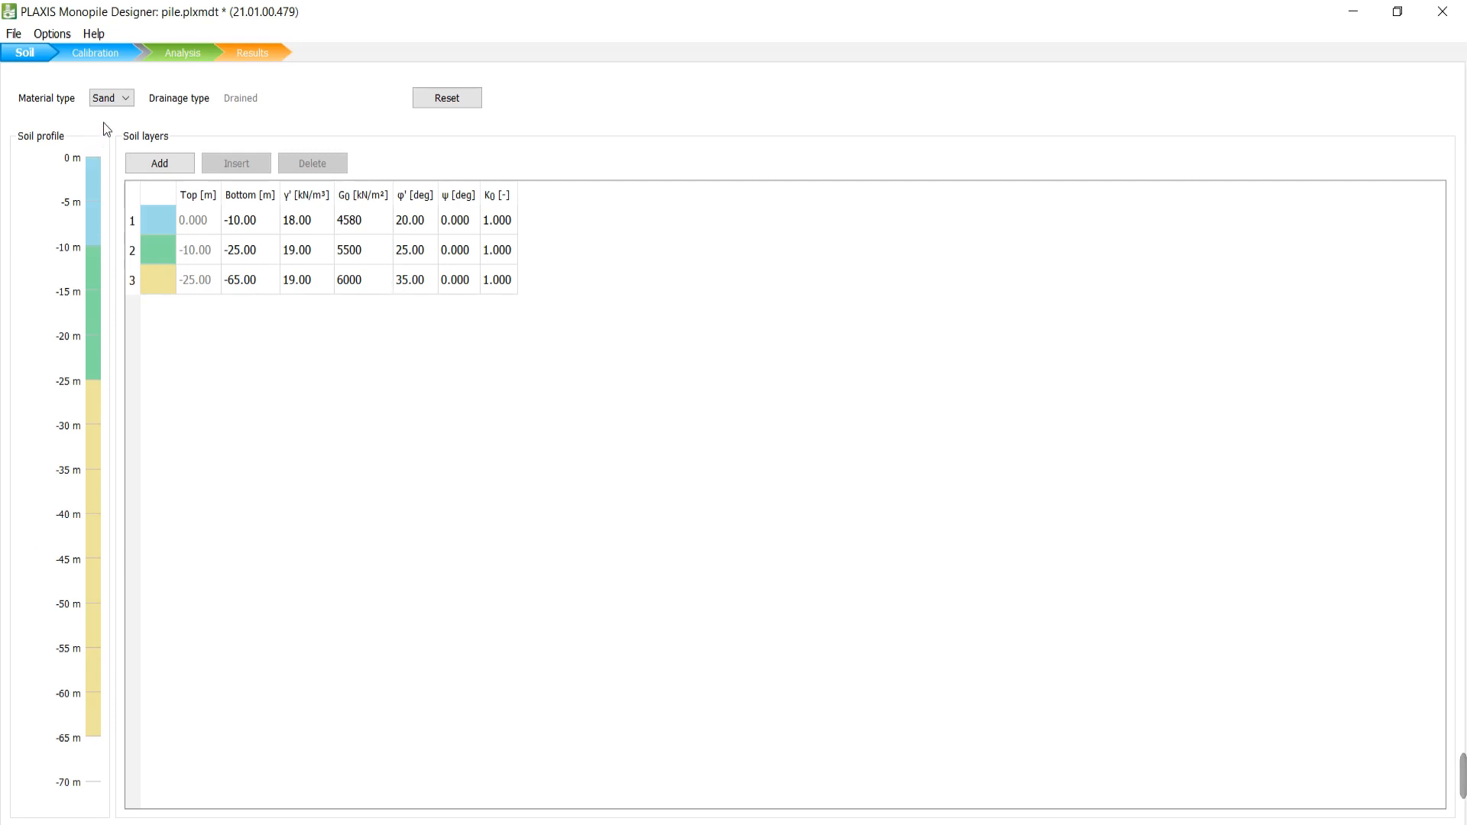
pyautogui.click(95, 51)
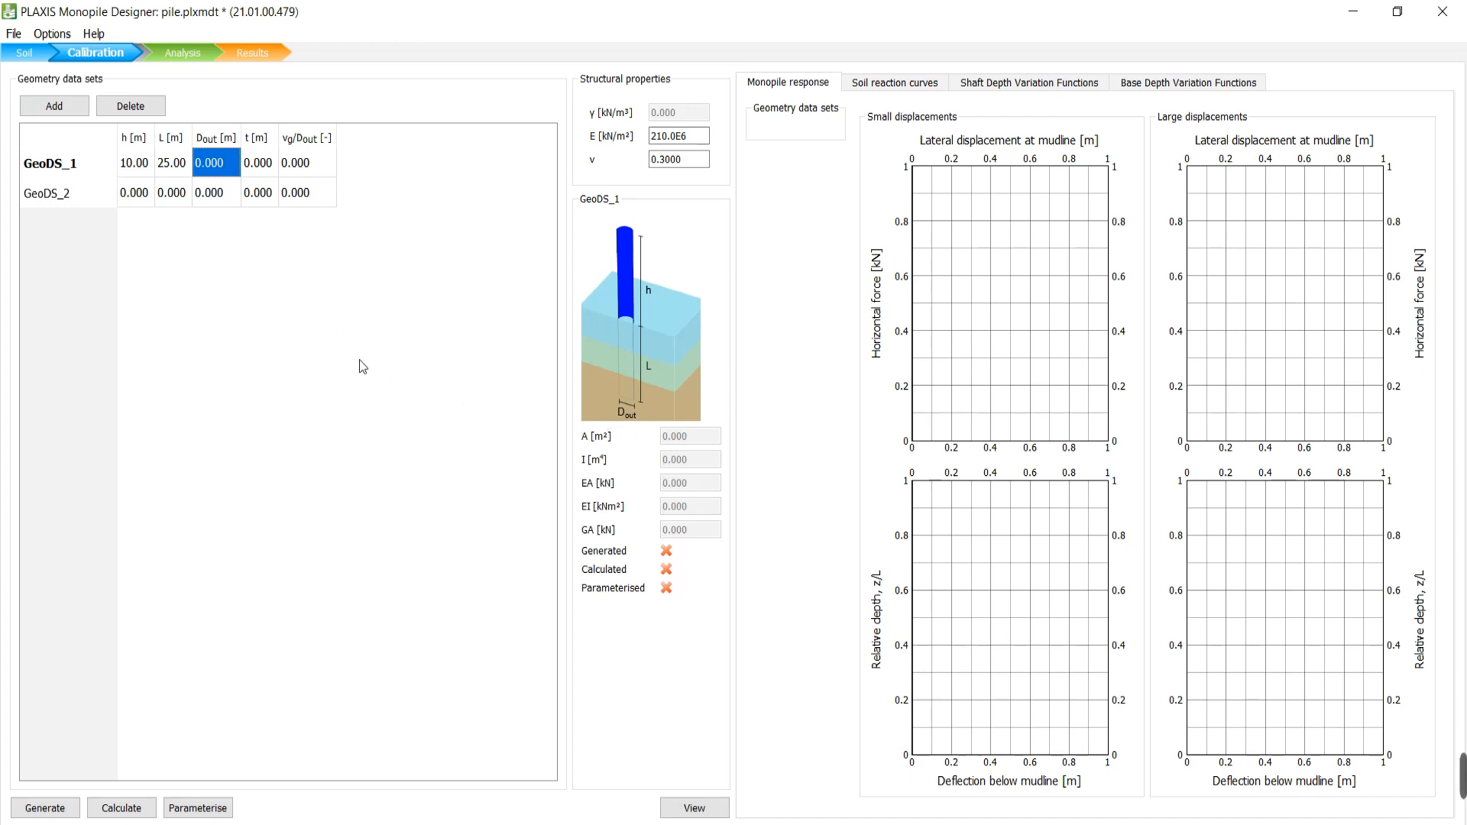
# Enter Dout 1 m, wall thickness 0.05 m and vg/Dout 0.25 for GeoDS_1.
pyautogui.write('1')
pyautogui.press('Return')
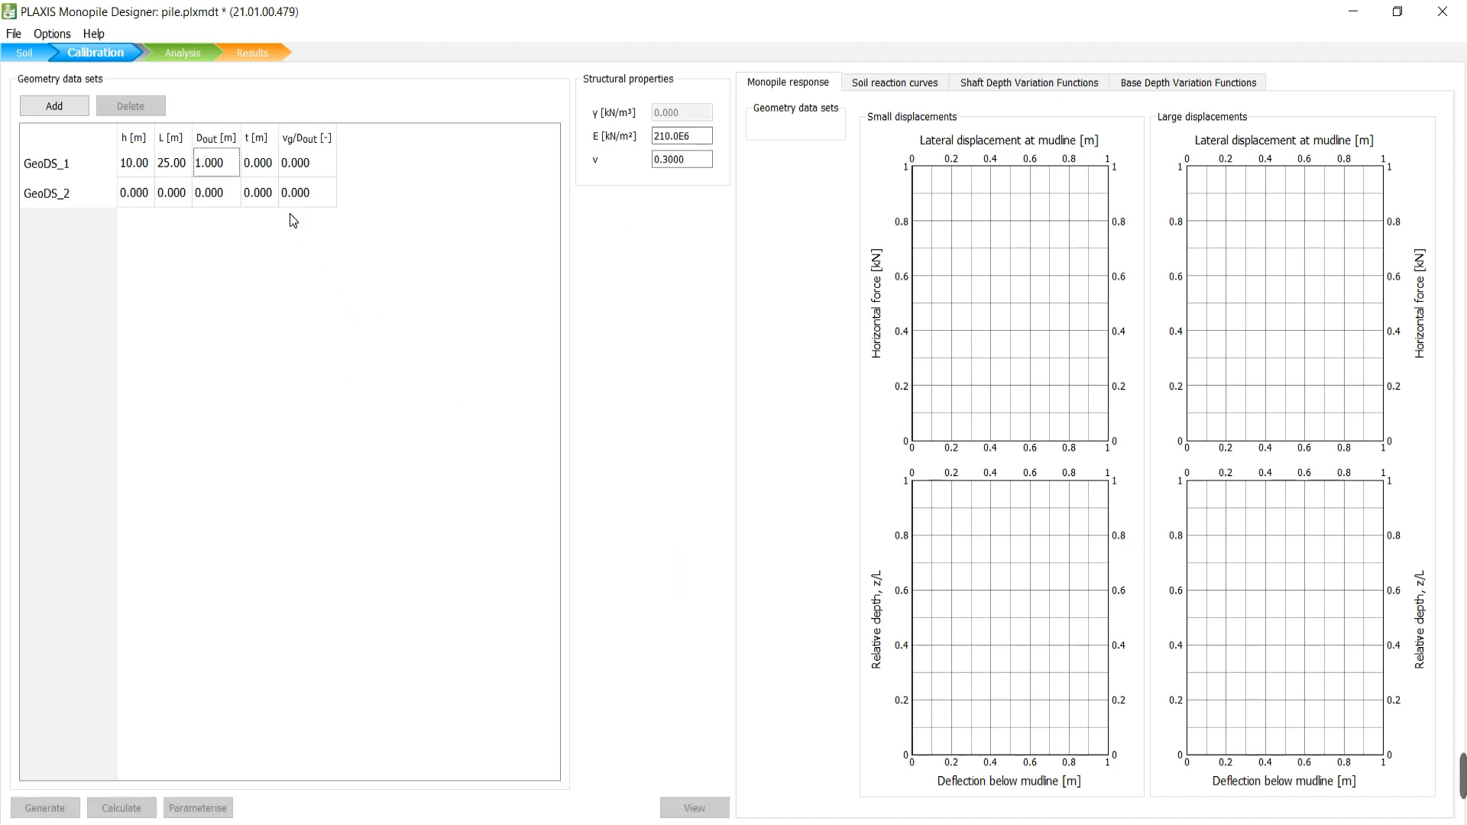
pyautogui.click(269, 173)
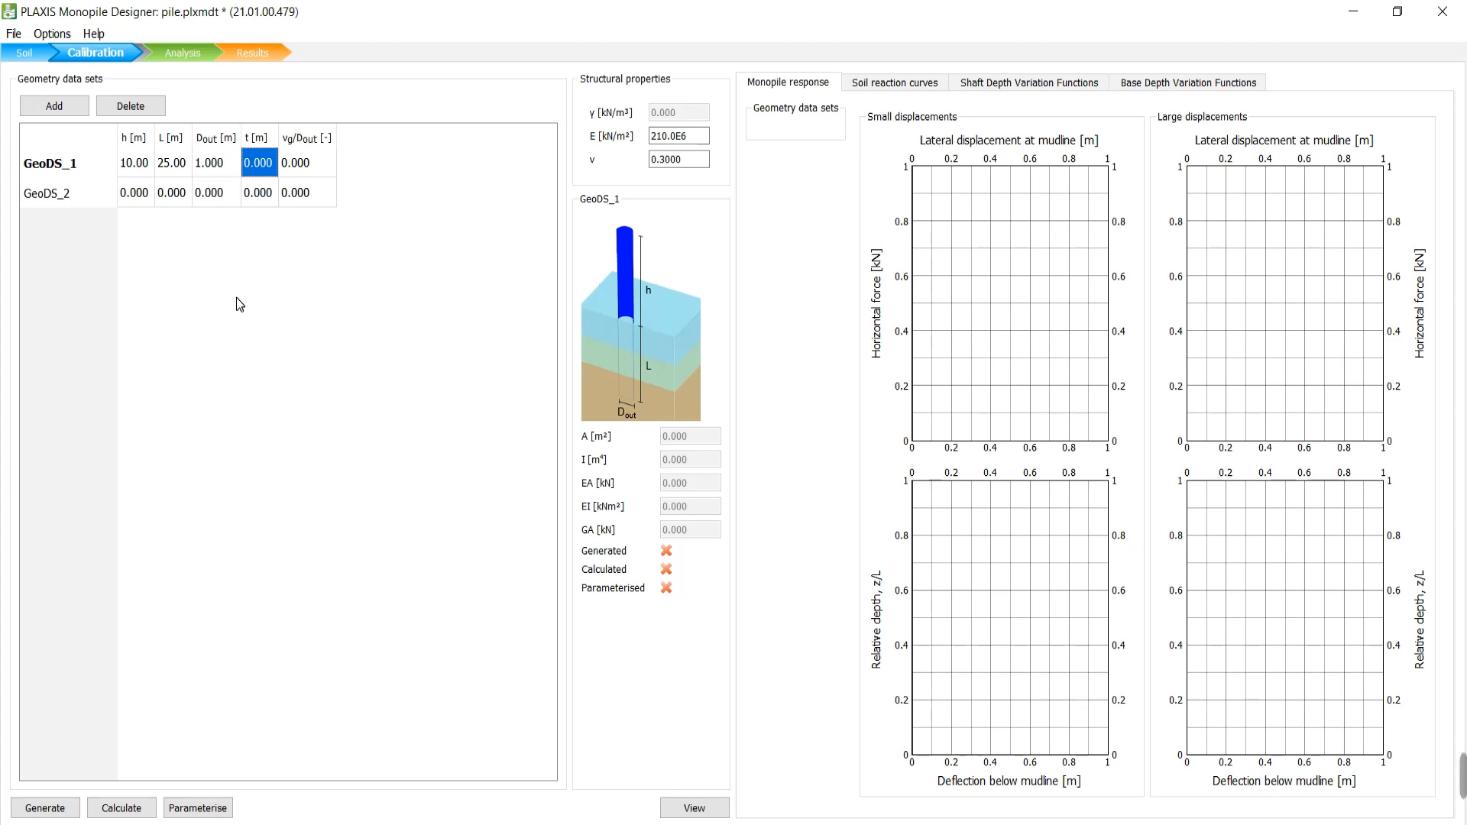
pyautogui.write('0.')
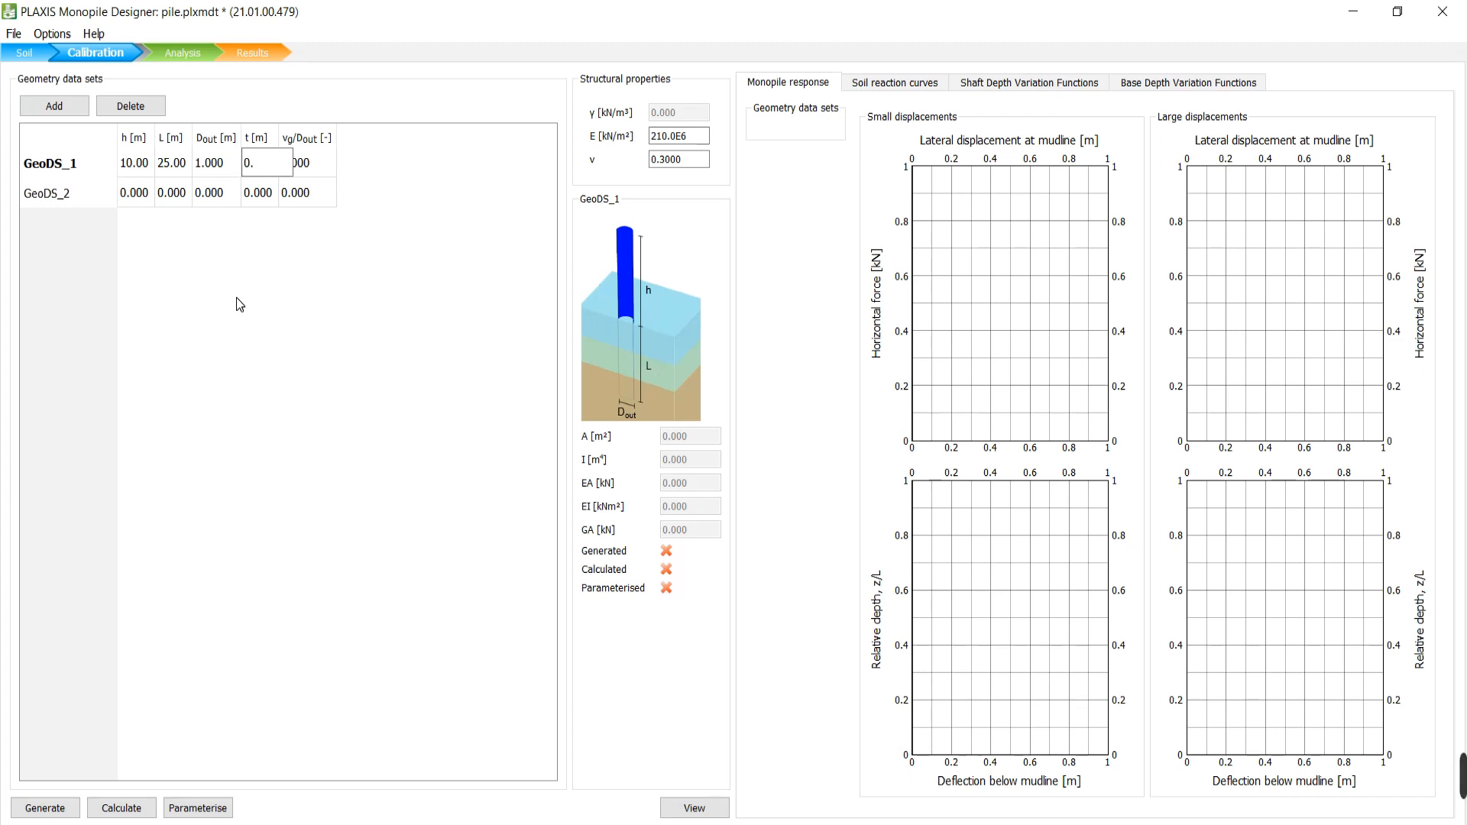
pyautogui.write('05')
pyautogui.press('Return')
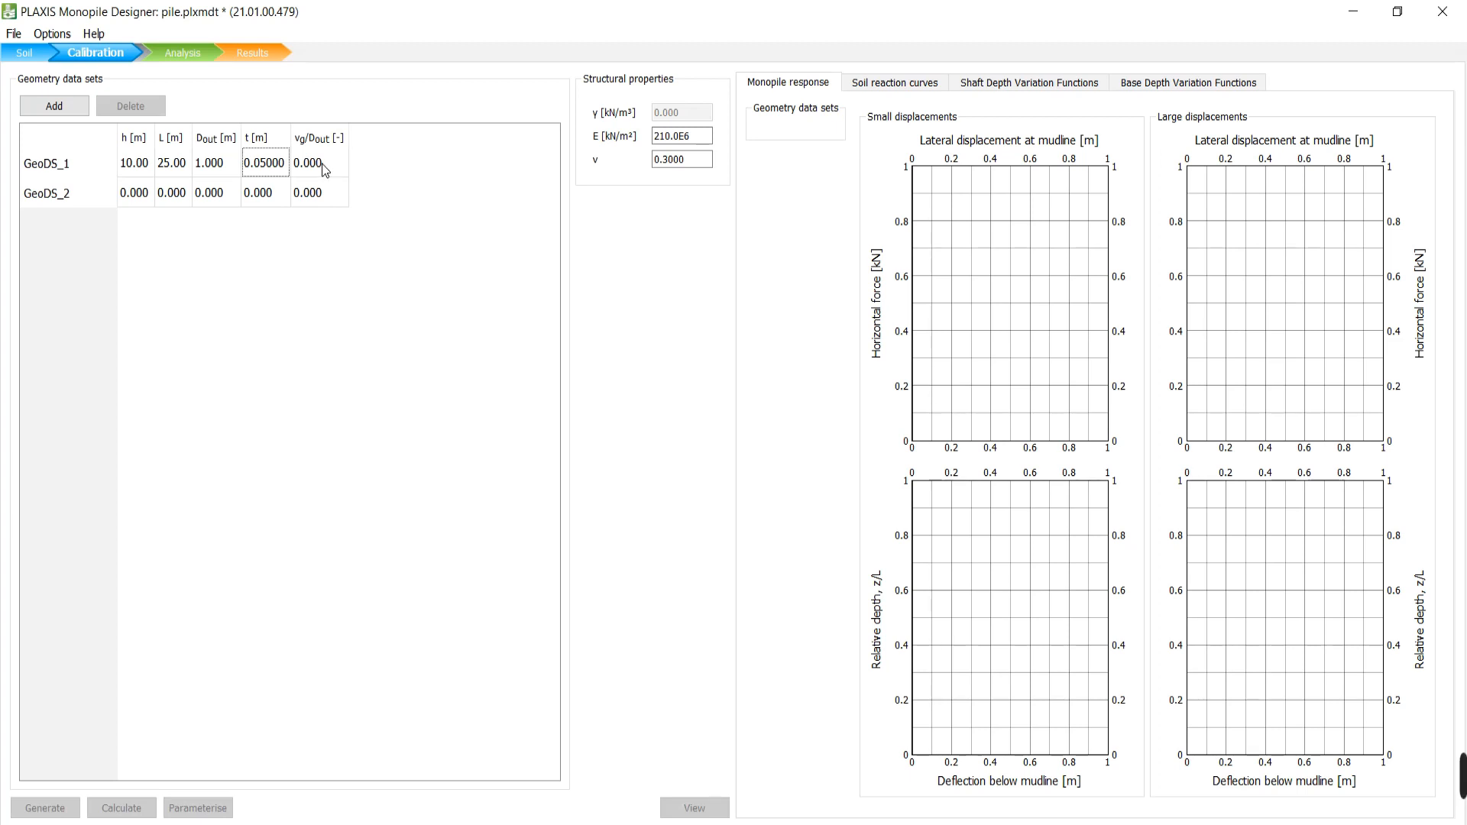
pyautogui.click(322, 163)
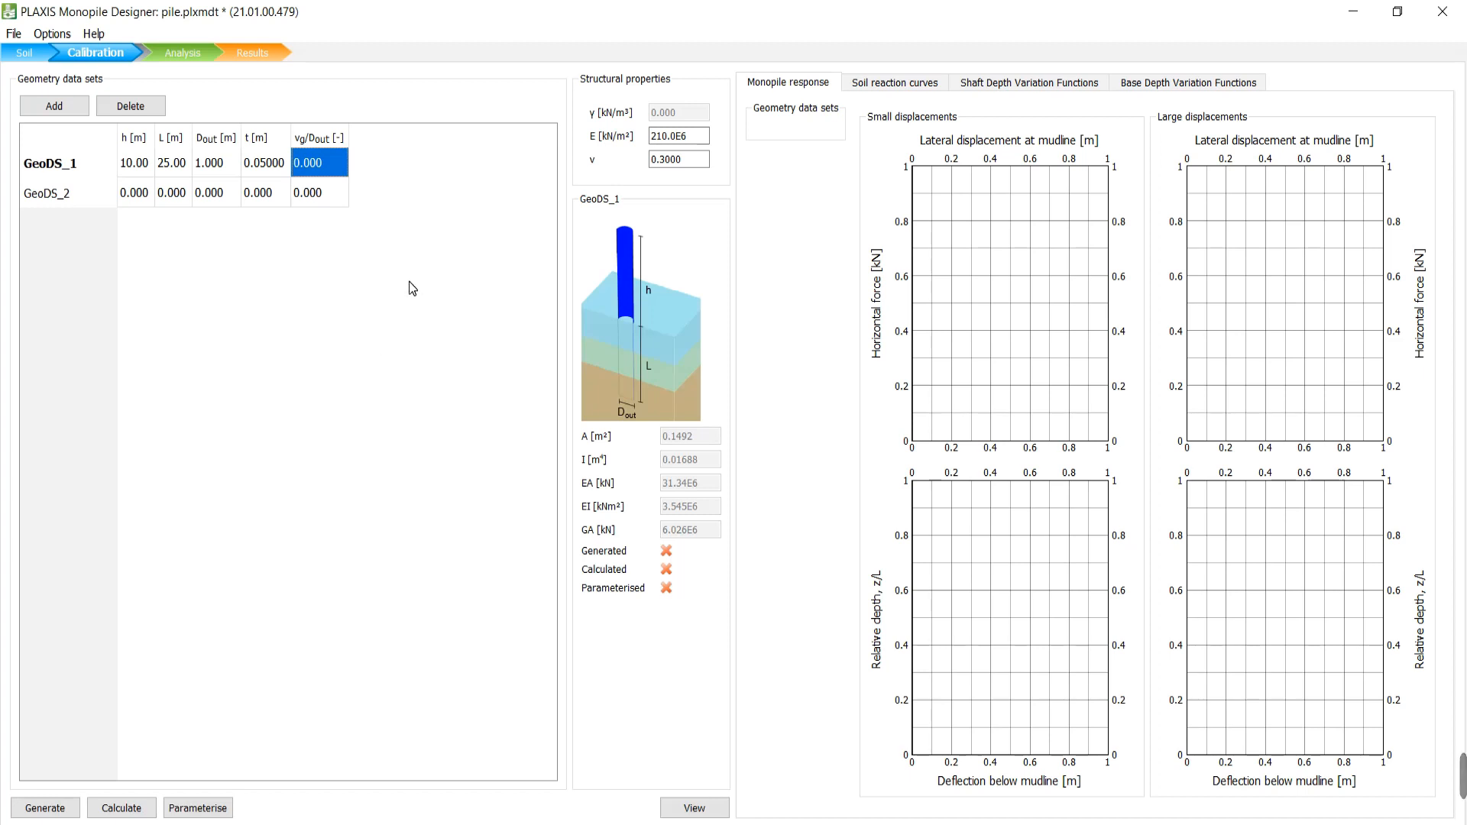
pyautogui.write('0.25')
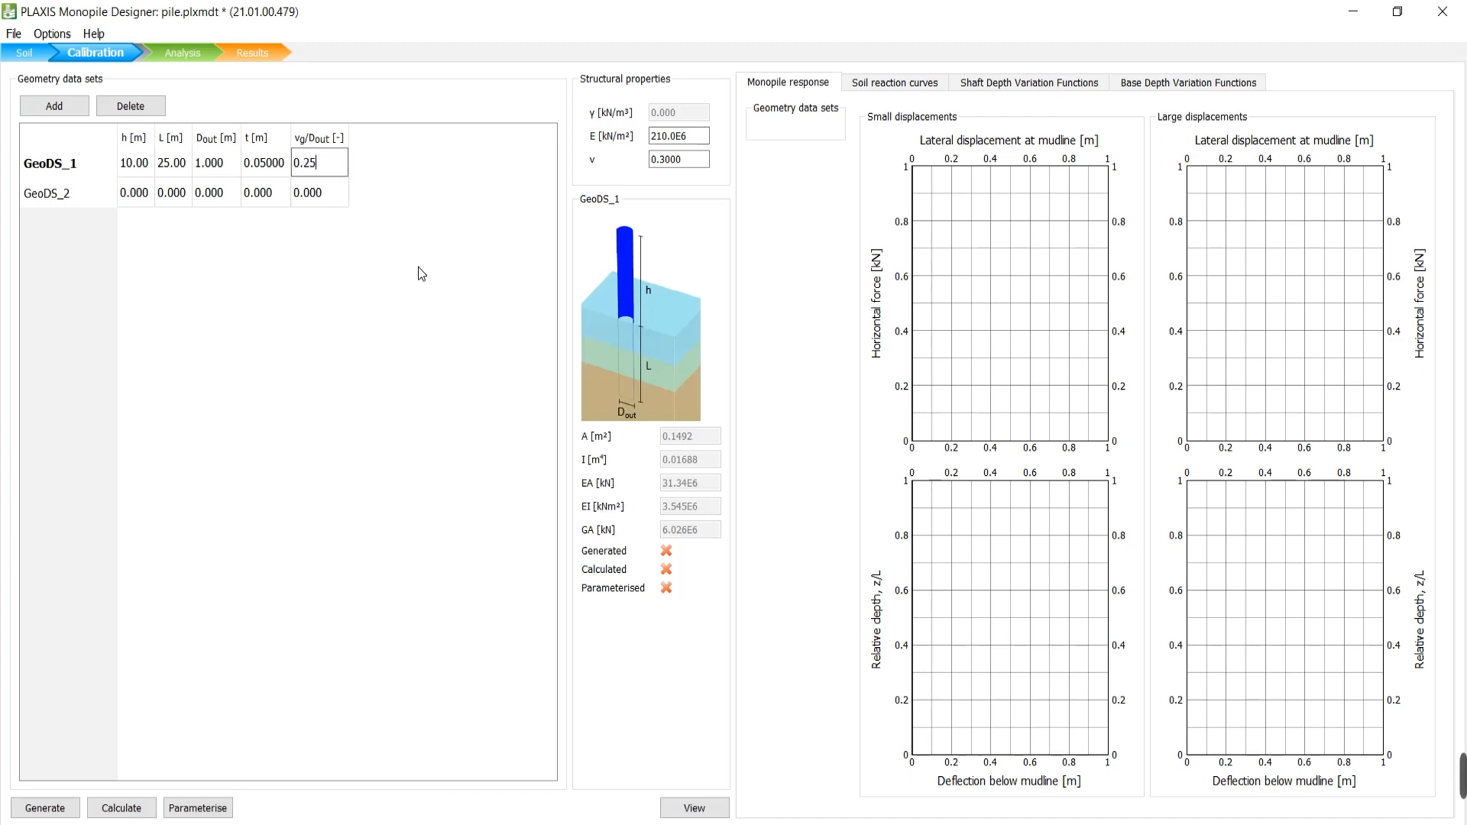
pyautogui.press('Return')
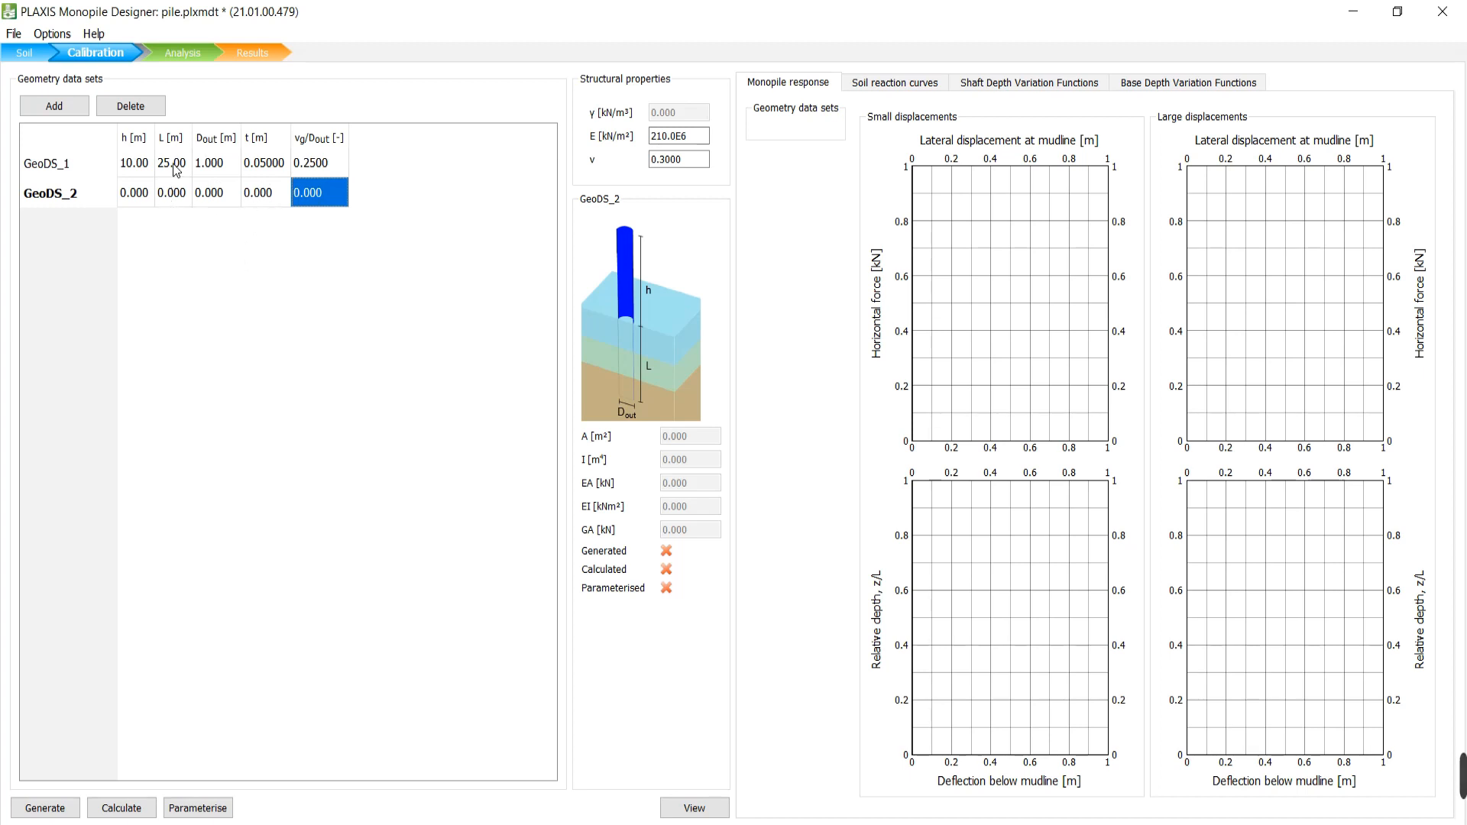
# Delete the GeoDS_2 row after confirming, then reselect GeoDS_1.
pyautogui.click(84, 196)
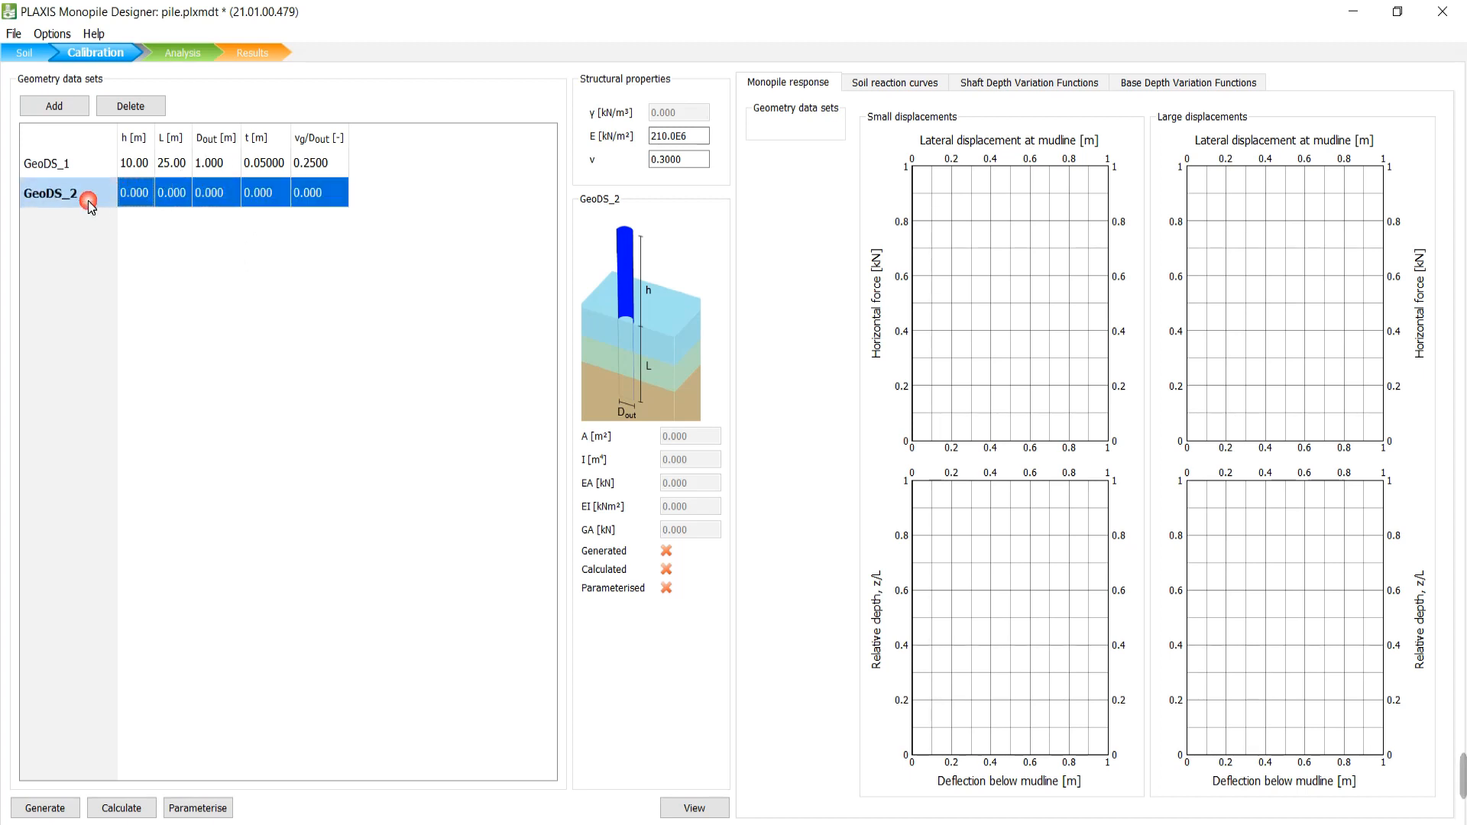
pyautogui.click(142, 105)
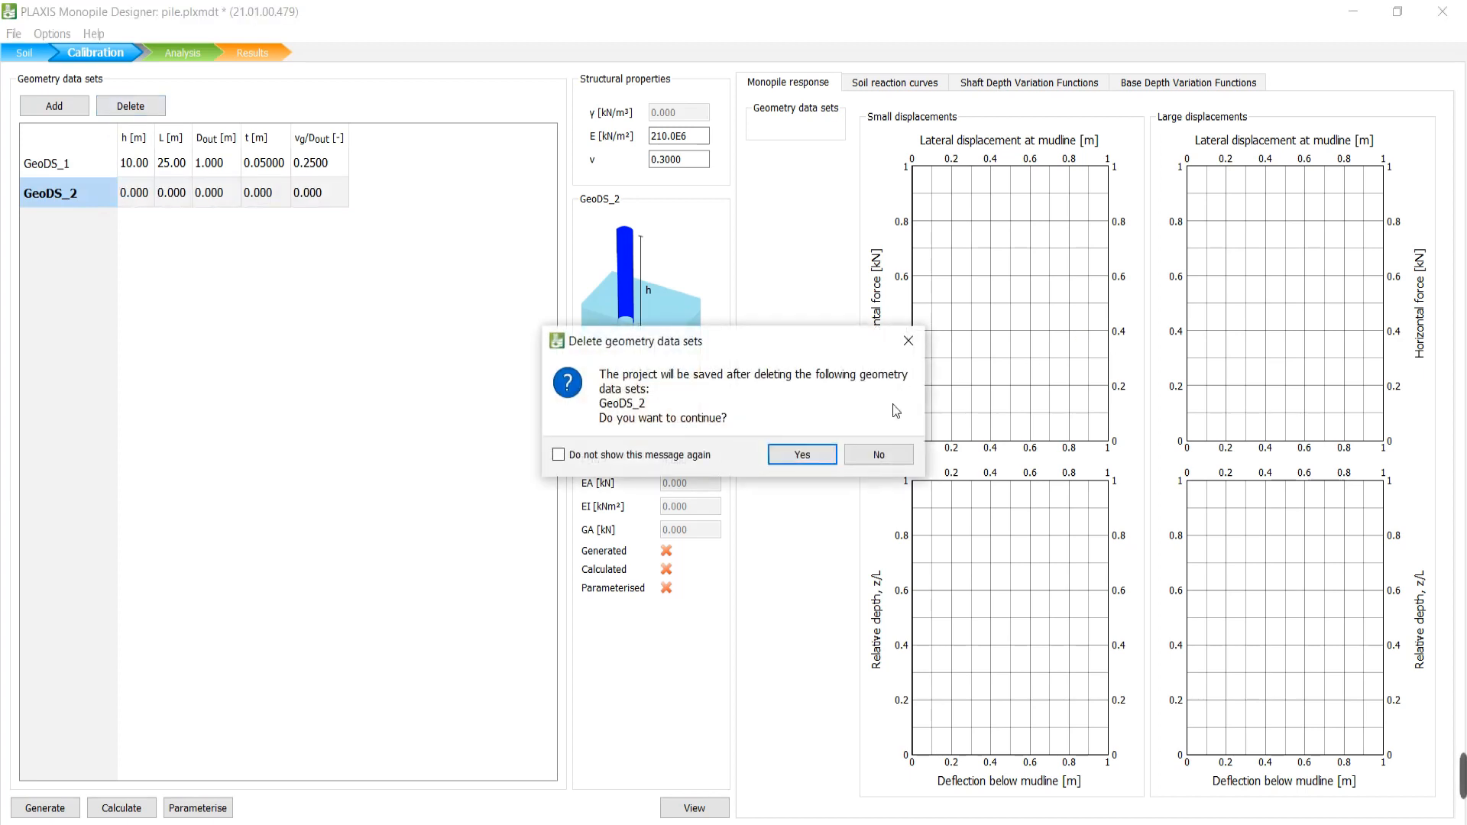
pyautogui.click(770, 455)
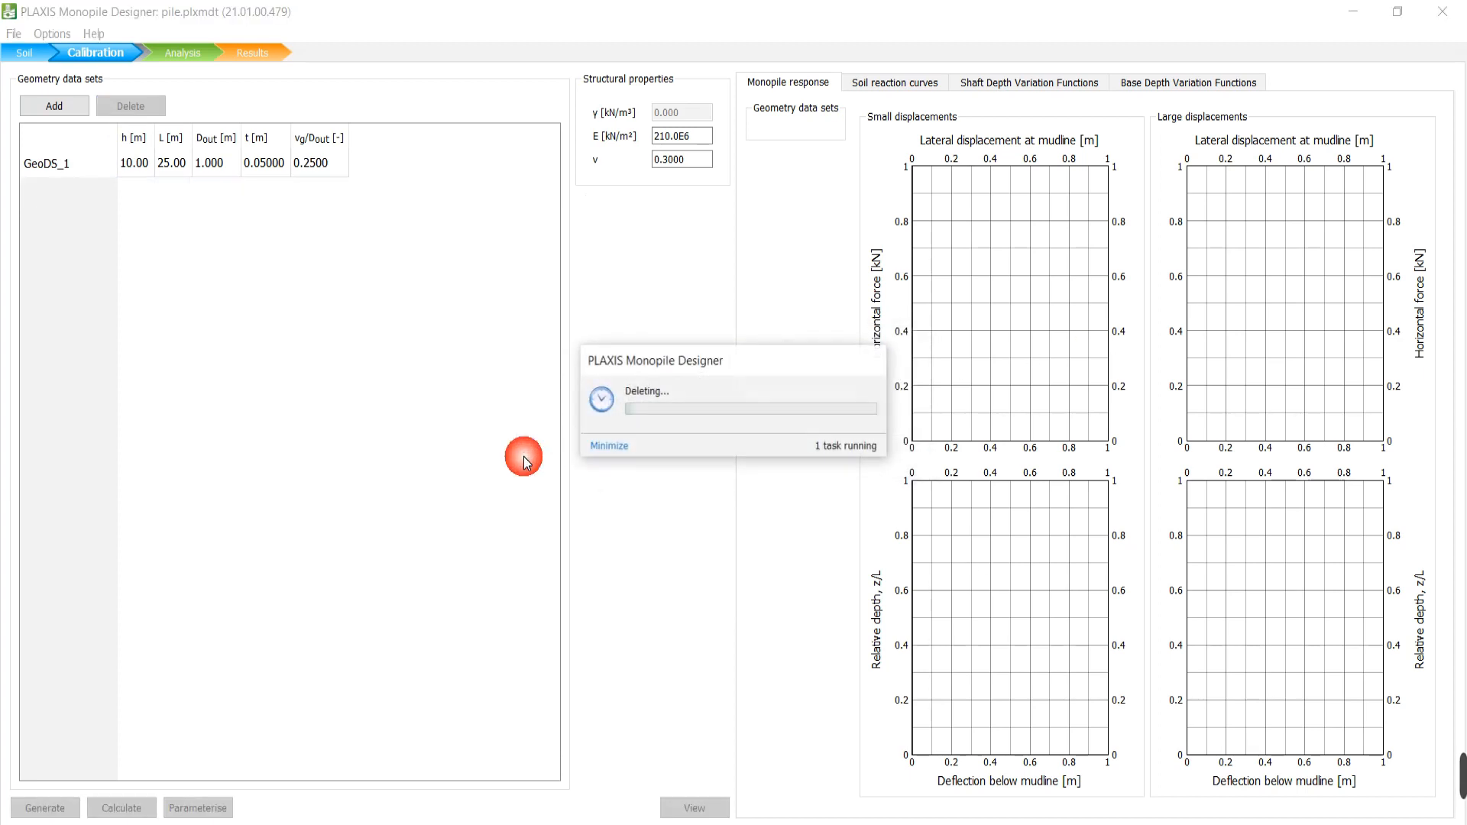
pyautogui.click(70, 165)
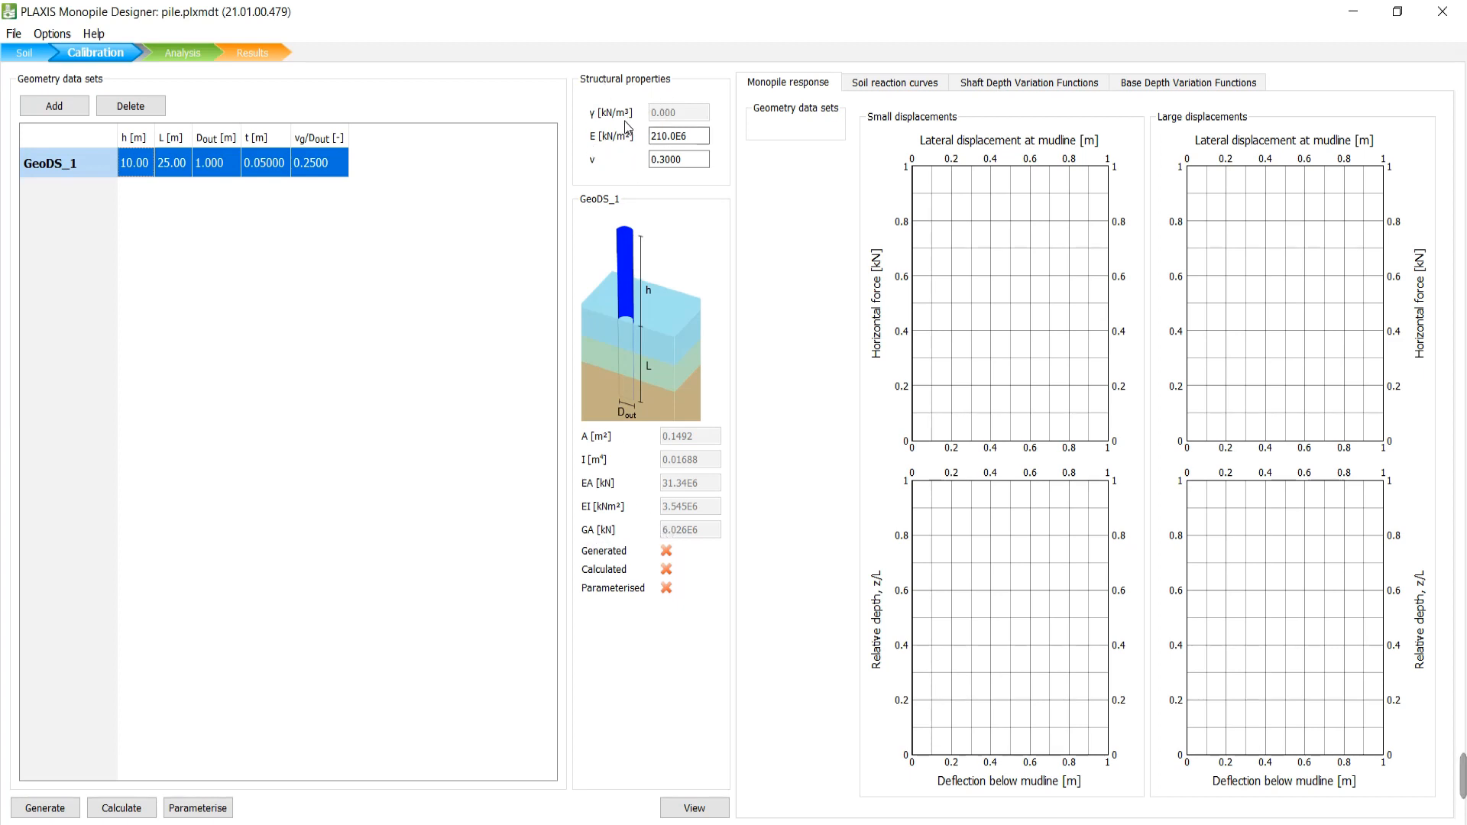
# Generate GeoDS_1 in PLAXIS 3D, which fails because G0 is out of range.
pyautogui.click(666, 113)
pyautogui.click(55, 806)
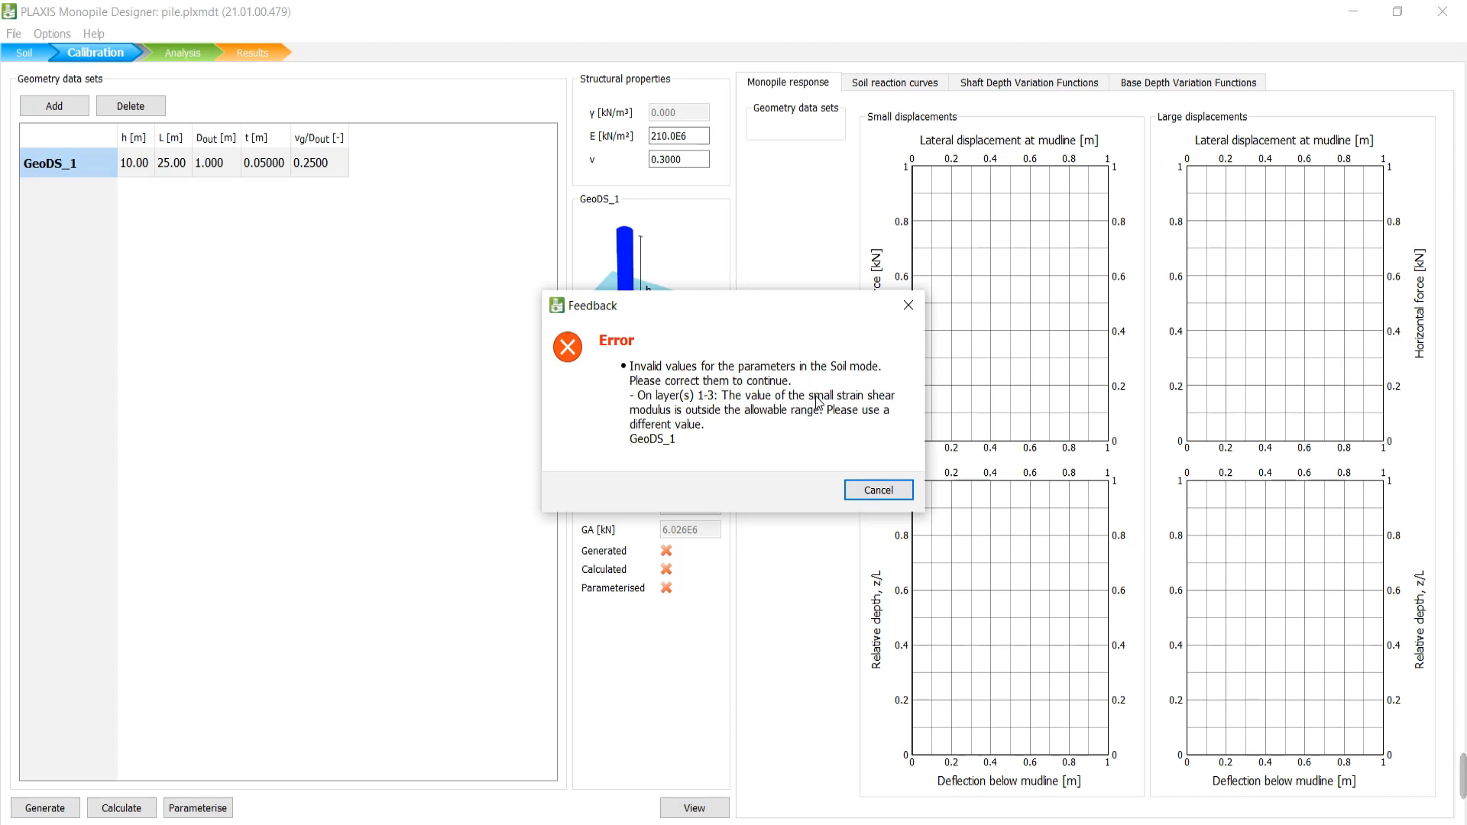
# Dismiss the shear modulus error and start editing layer 1's G0 value.
pyautogui.press('Return')
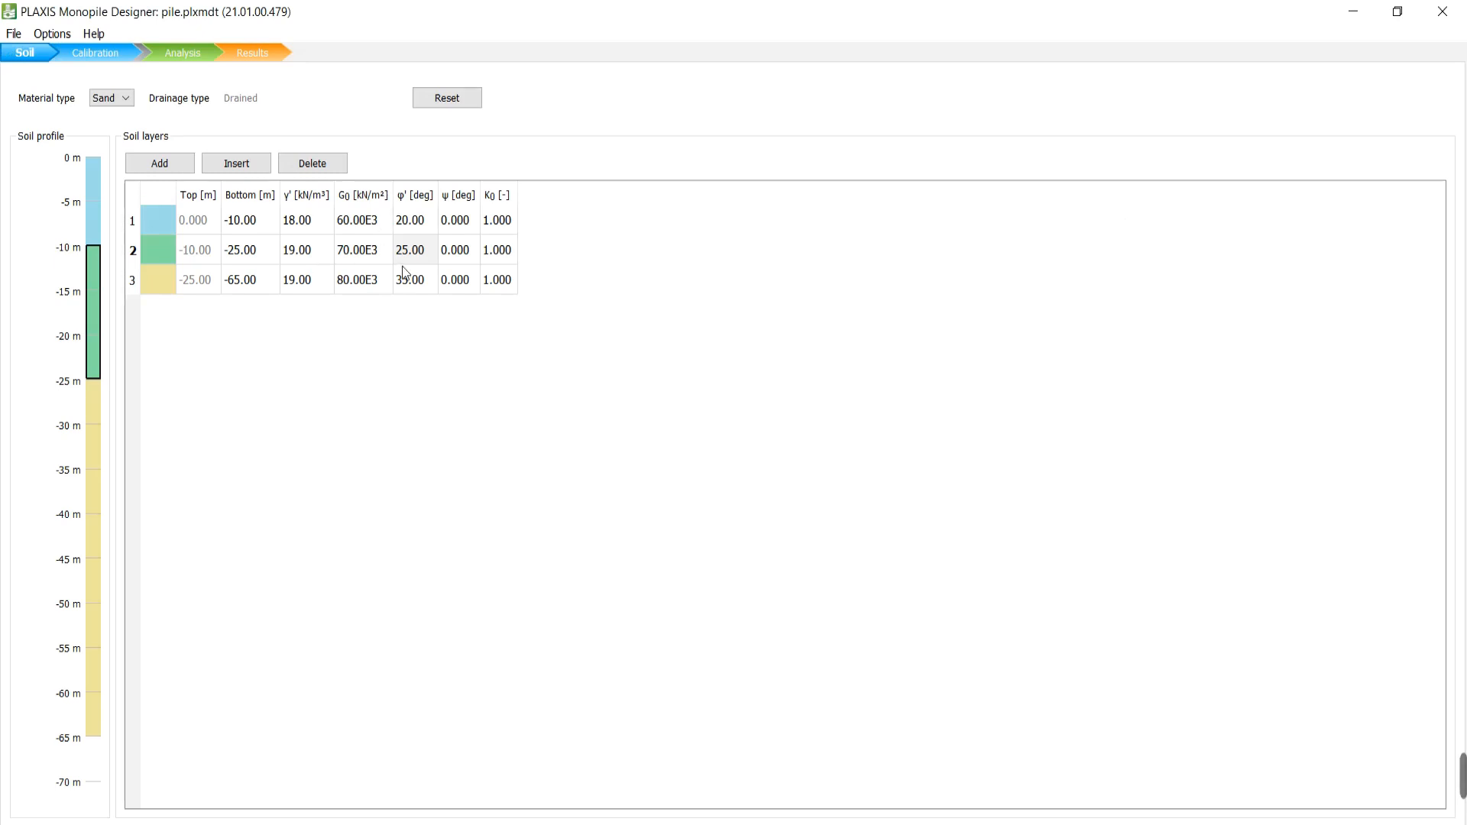
pyautogui.click(375, 231)
pyautogui.click(374, 230)
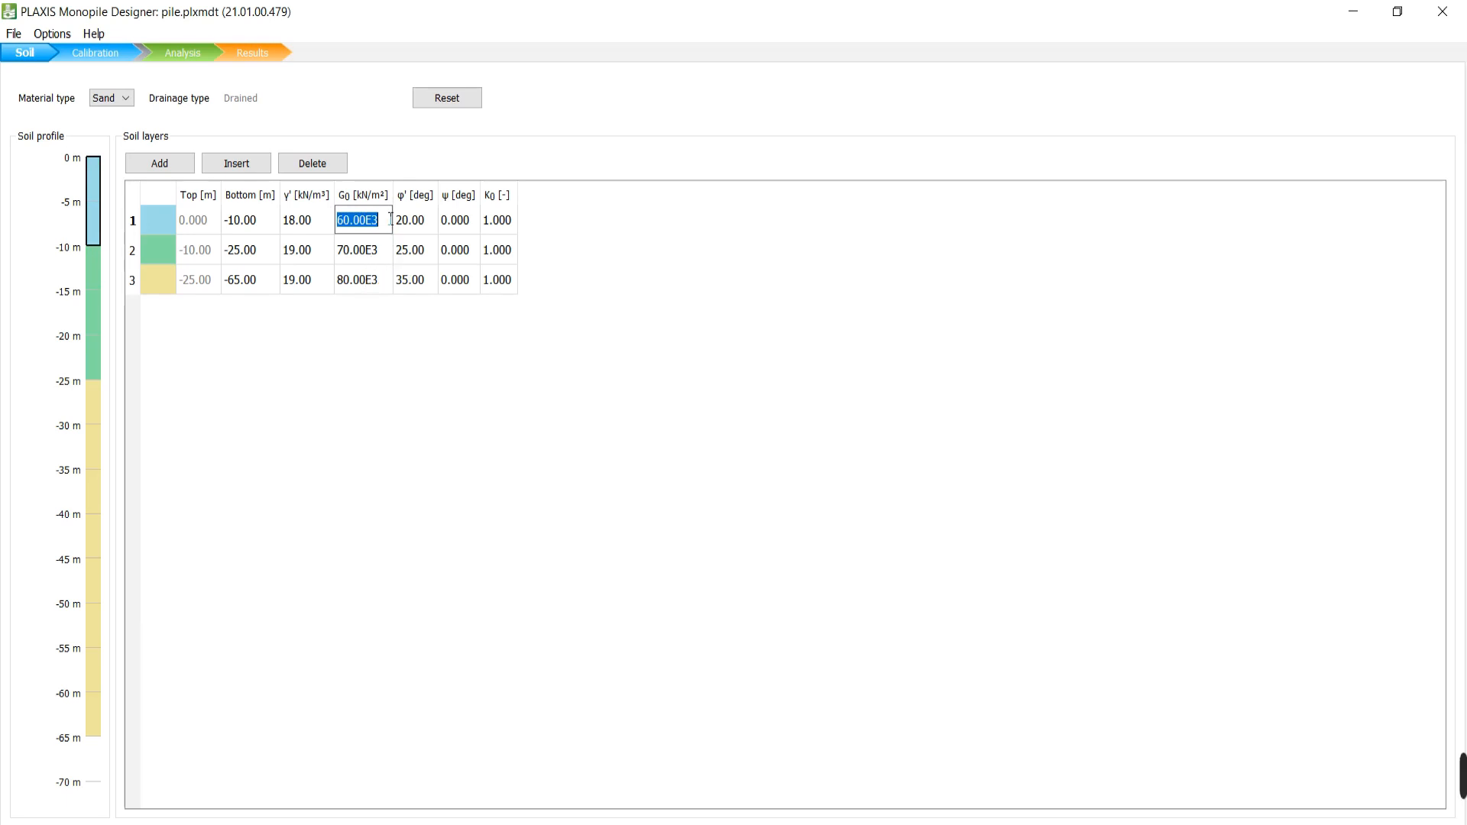
# Add a new GeoDS_2 data set on the calibration page and set its length L to 20 m.
pyautogui.click(91, 53)
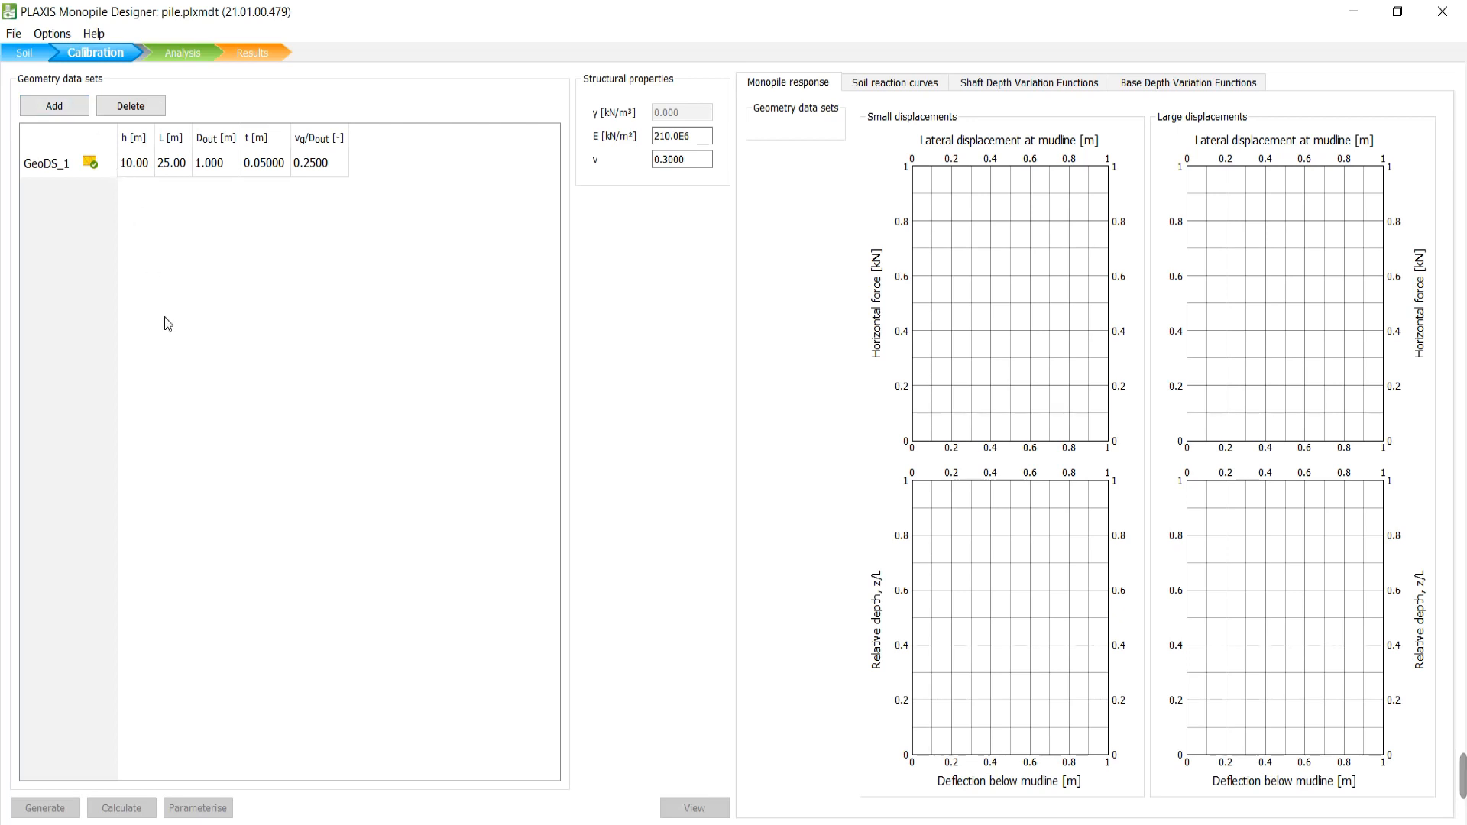
pyautogui.click(54, 107)
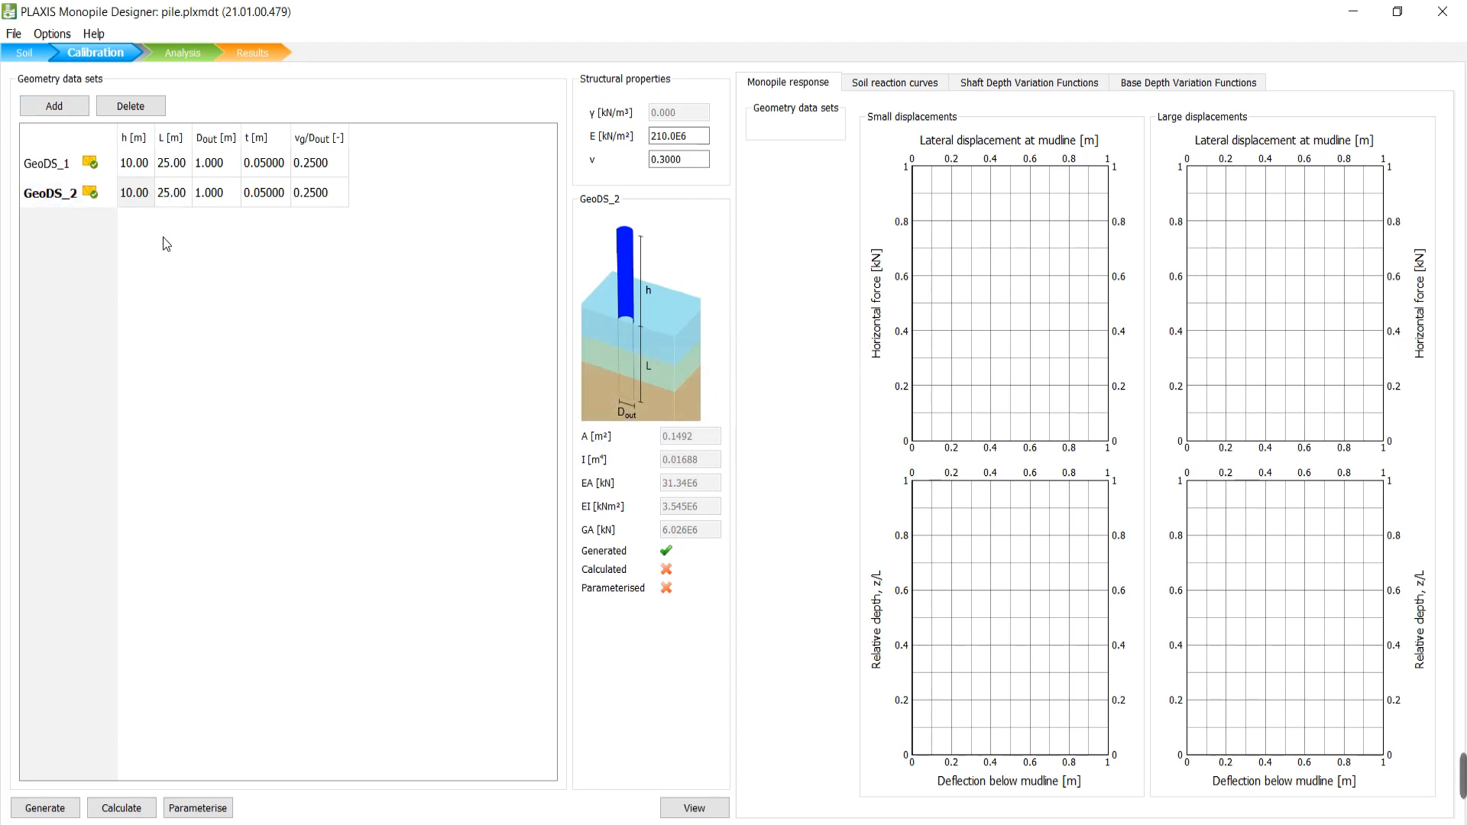
pyautogui.click(174, 195)
pyautogui.click(137, 196)
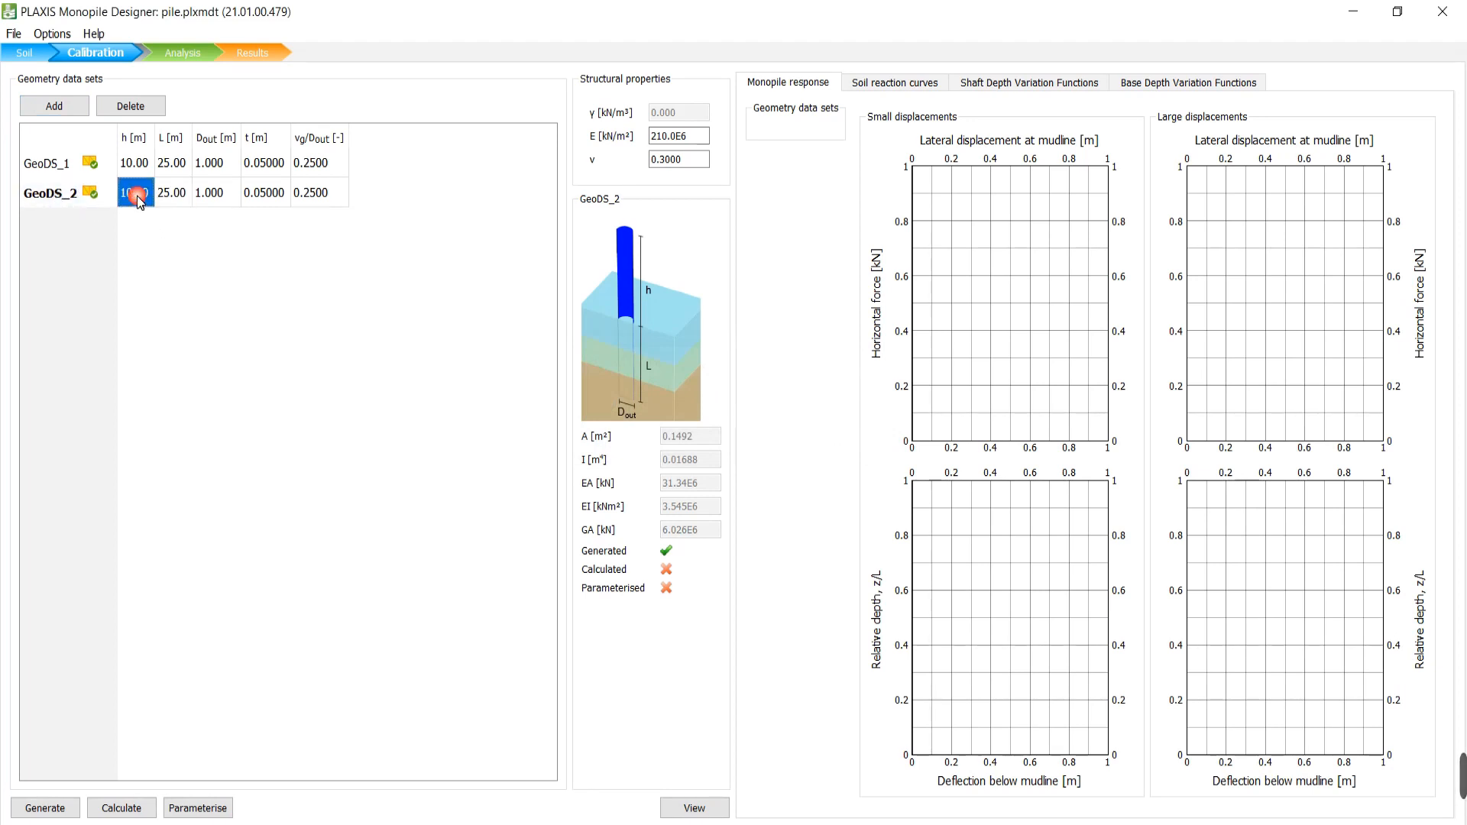
pyautogui.click(176, 198)
pyautogui.write('20')
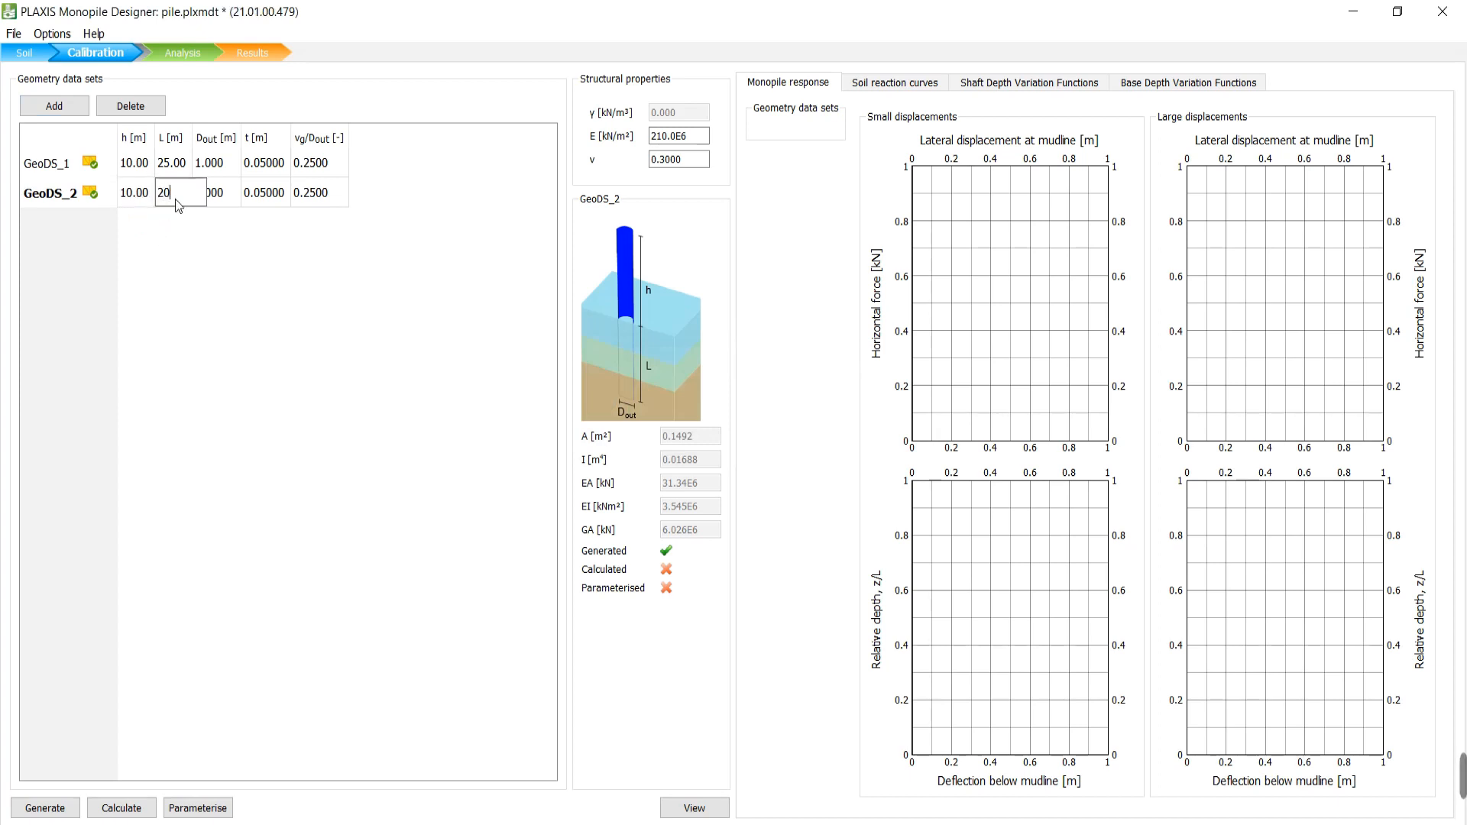
pyautogui.press('Return')
# Change GeoDS_2's outer diameter Dout to 1.5 m.
pyautogui.click(193, 196)
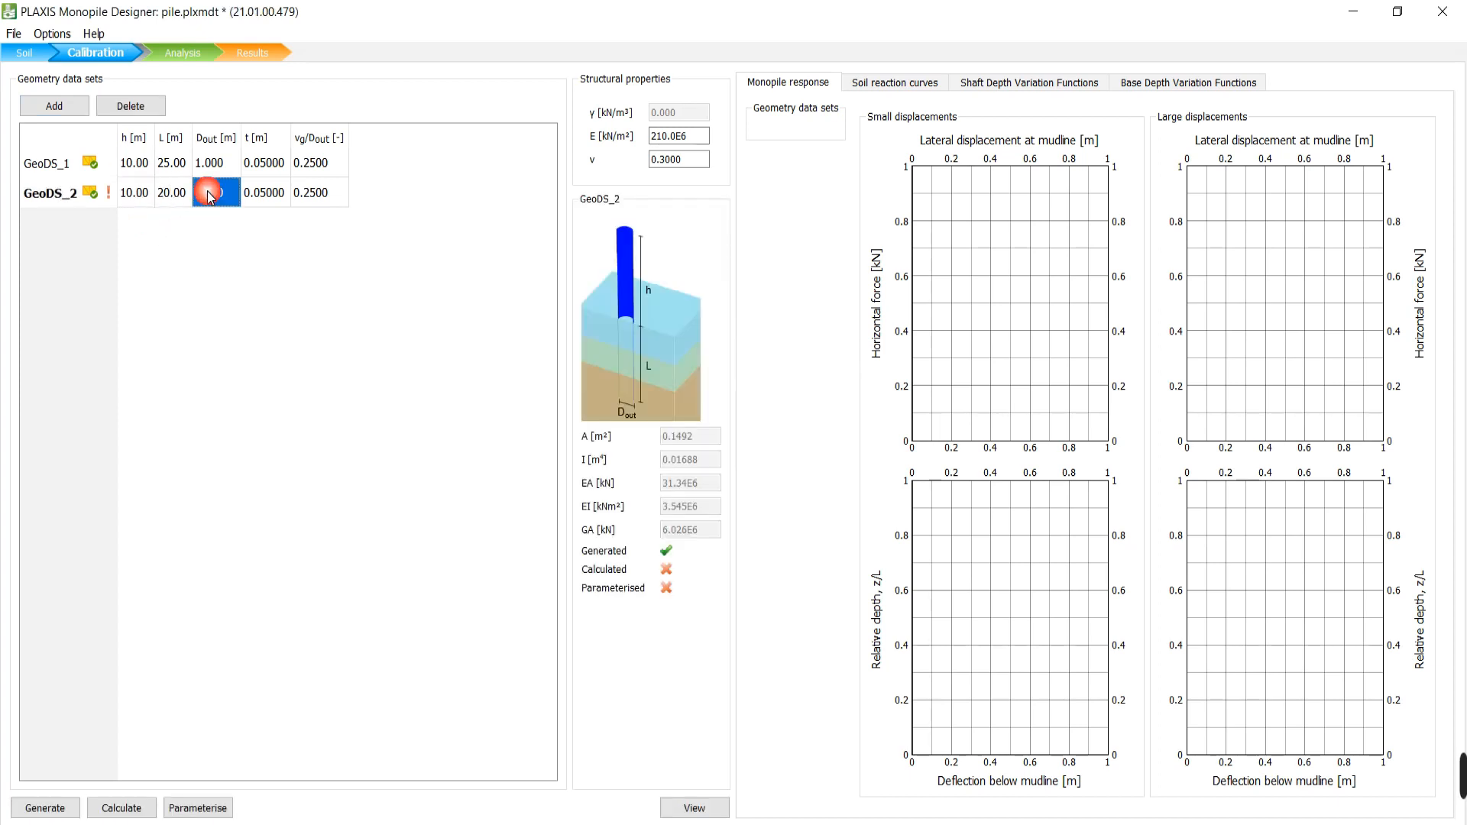
pyautogui.click(98, 198)
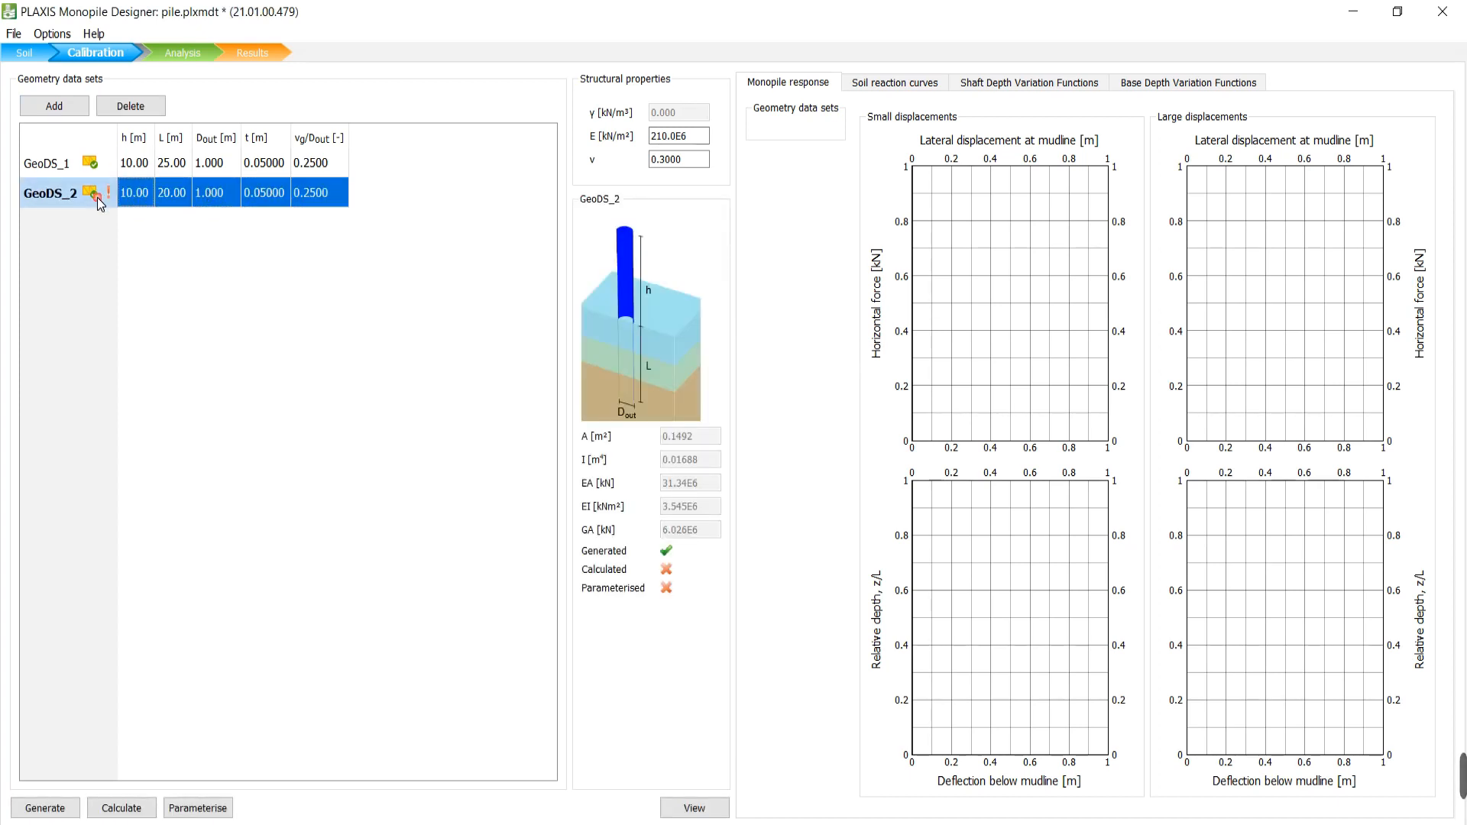
pyautogui.click(200, 196)
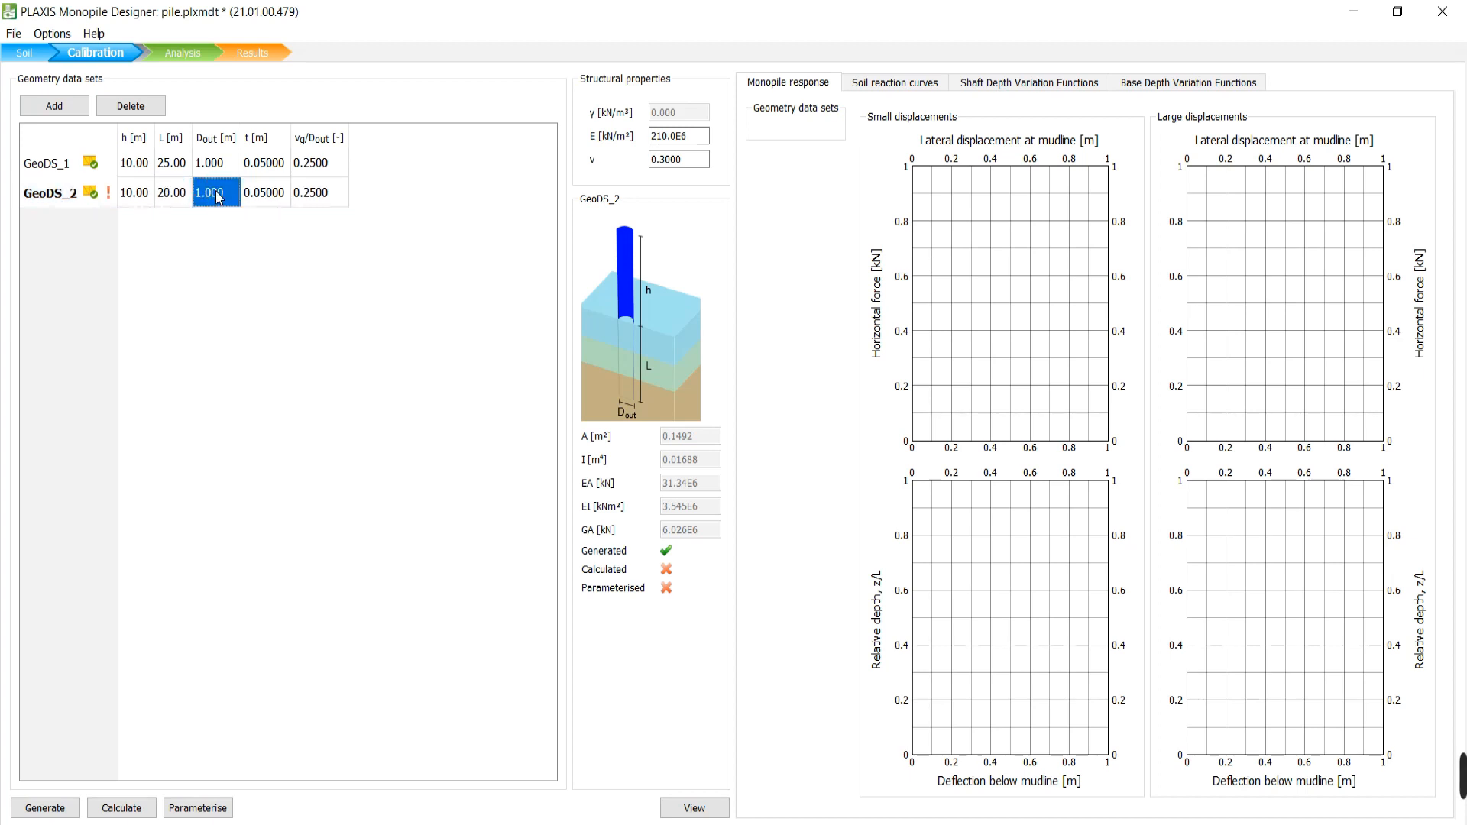
pyautogui.press('BackSpace')
pyautogui.write('1.5')
pyautogui.click(312, 281)
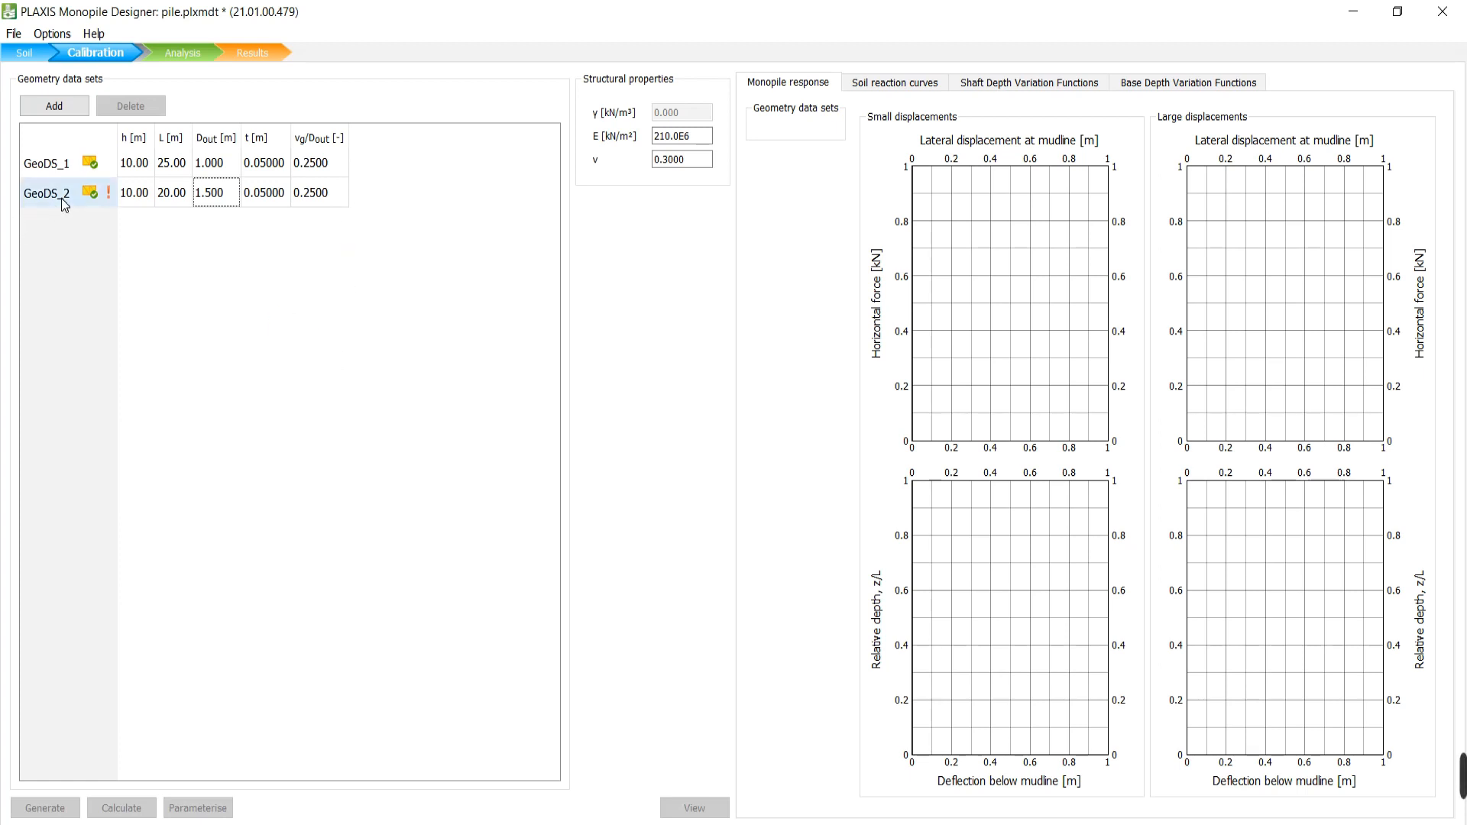
pyautogui.click(101, 201)
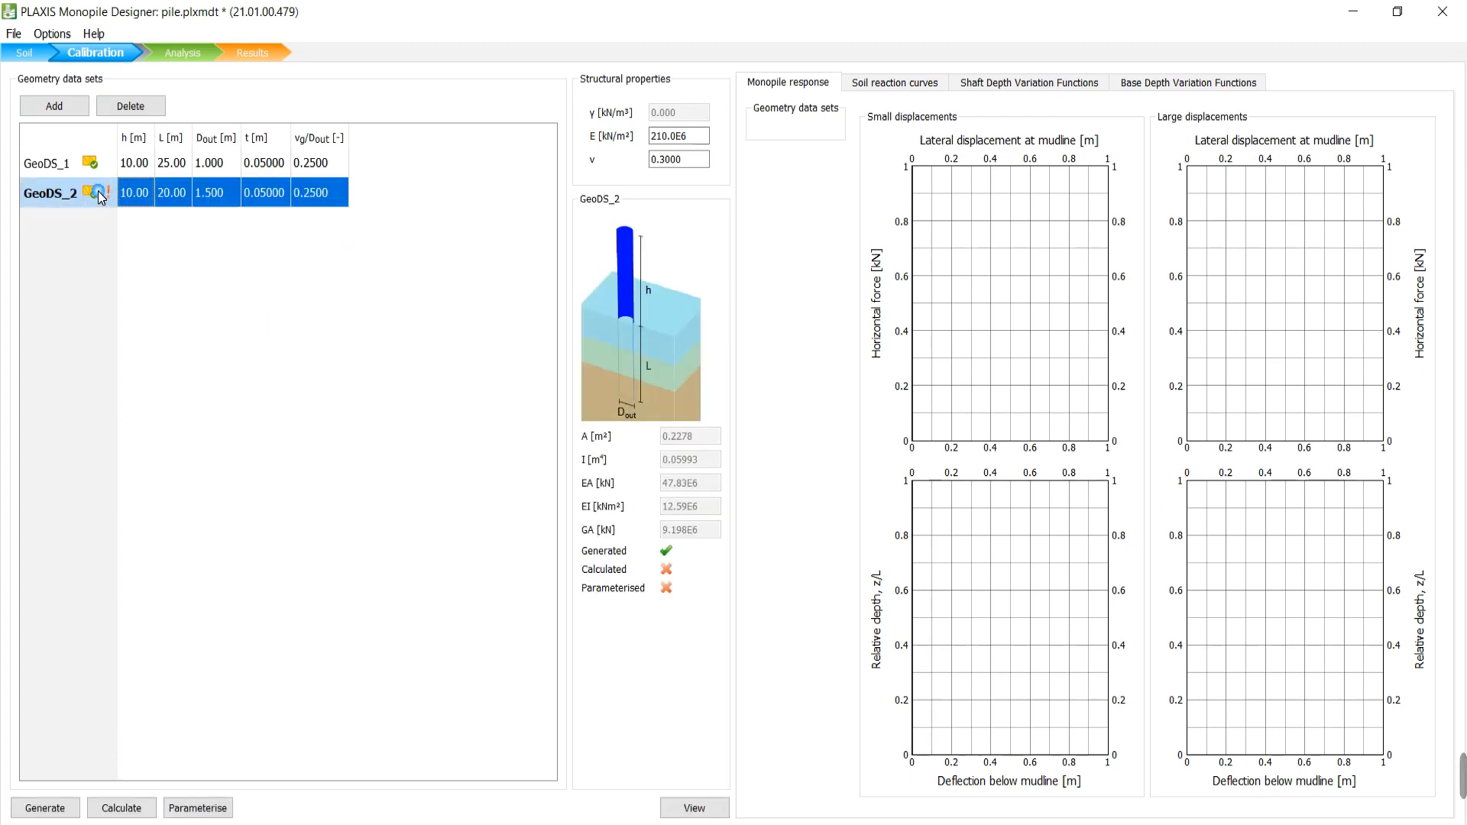
# Start generating the GeoDS_2 model, backing out of the first regeneration warning and retrying.
pyautogui.click(41, 813)
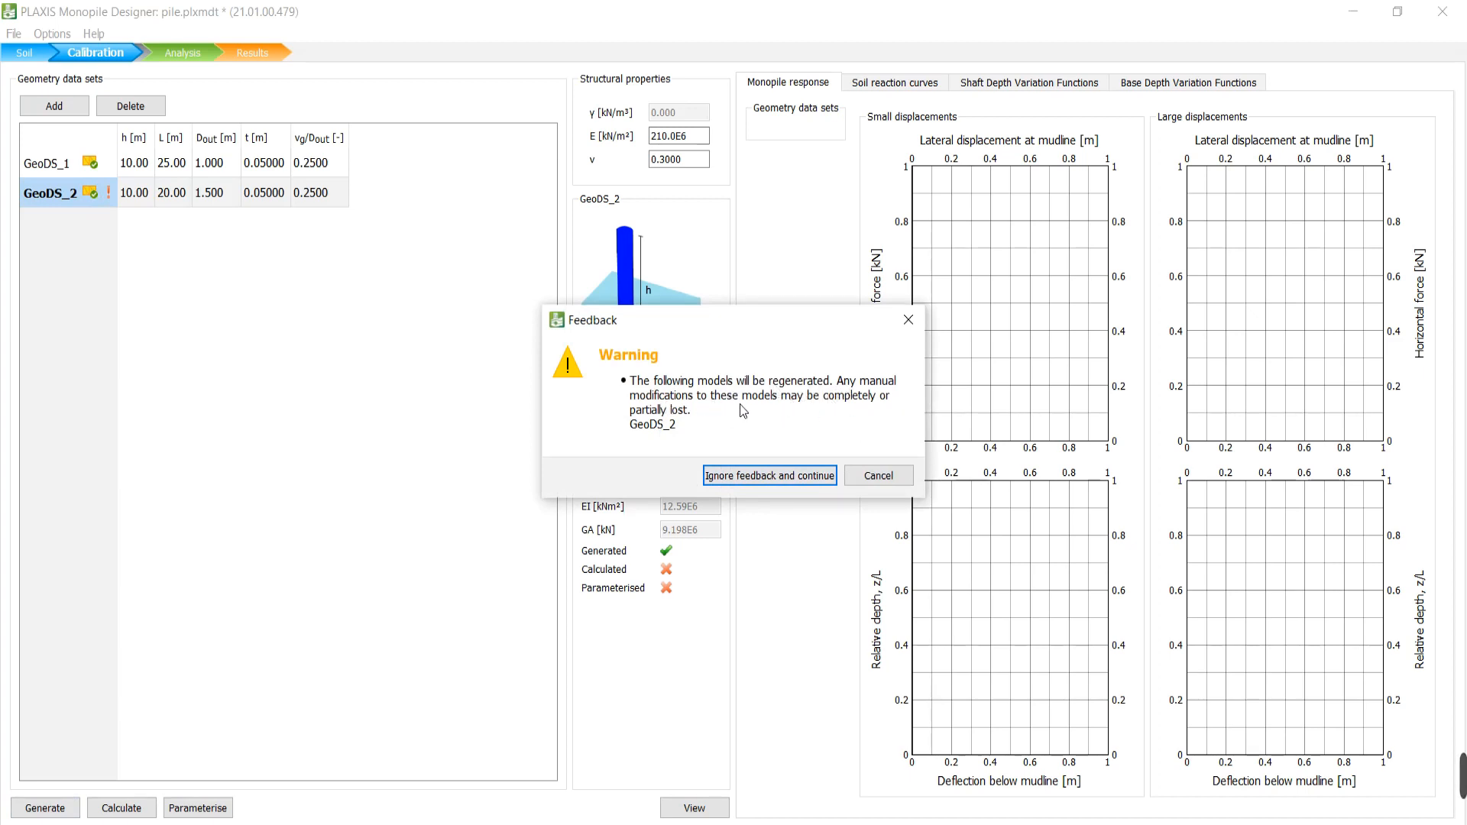
pyautogui.click(881, 475)
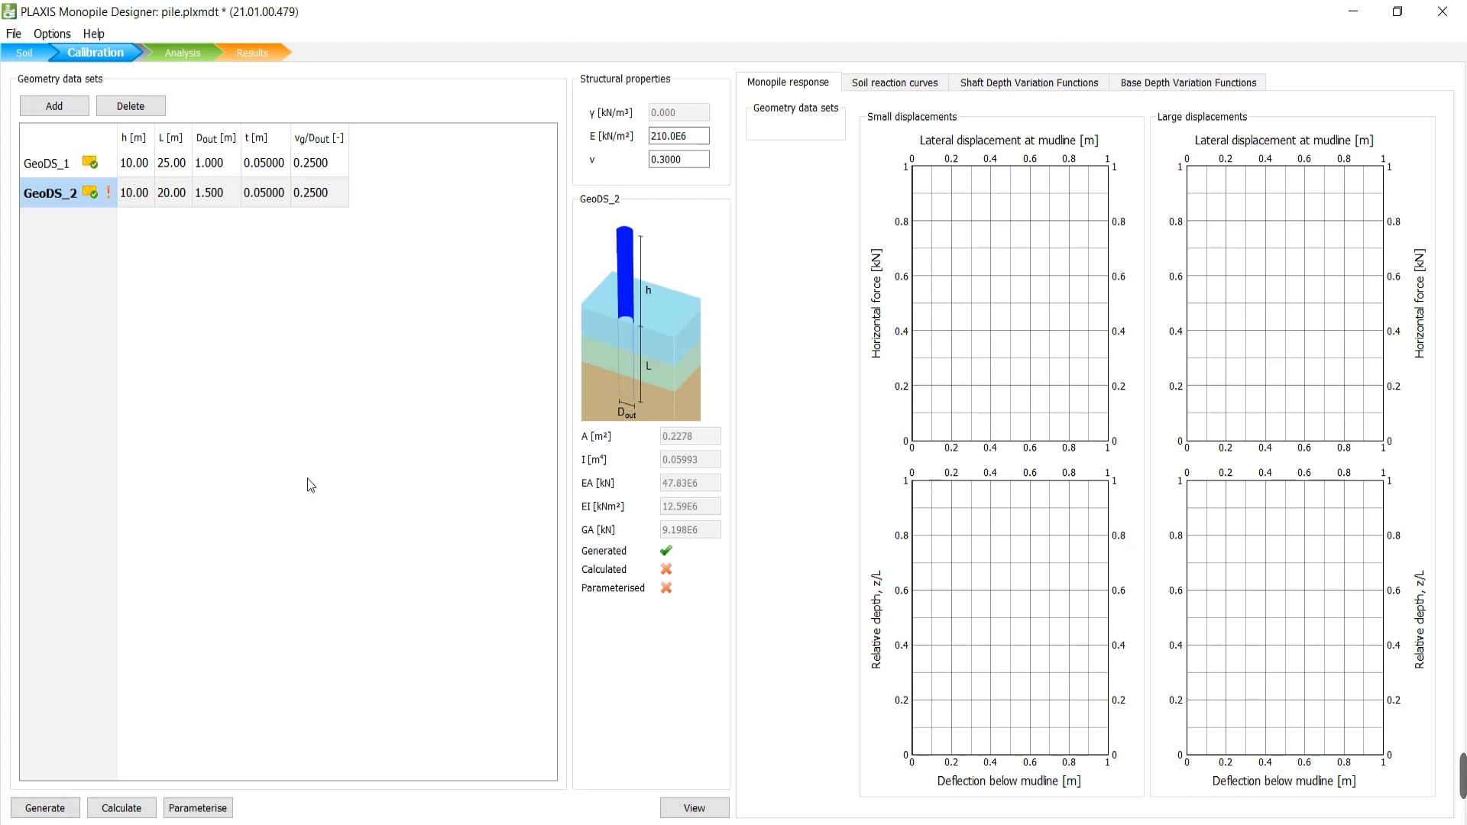
pyautogui.click(40, 808)
# Ignore the feedback warning so PLAXIS 3D regenerates GeoDS_2 with Small and Large displacement phases.
pyautogui.click(770, 476)
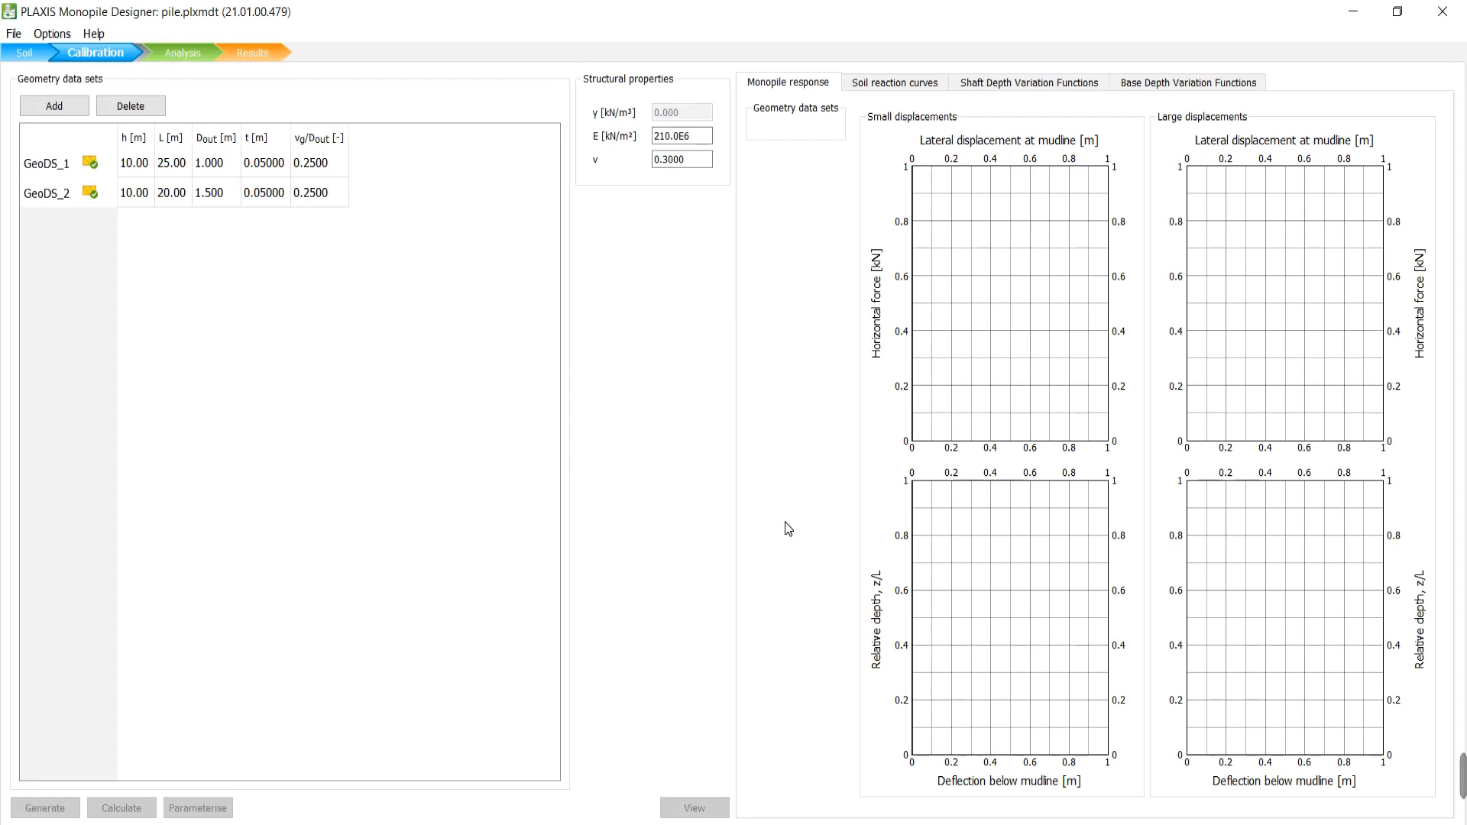
# Compare GeoDS_2 with GeoDS_1, then save the project and calculate GeoDS_2.
pyautogui.click(51, 188)
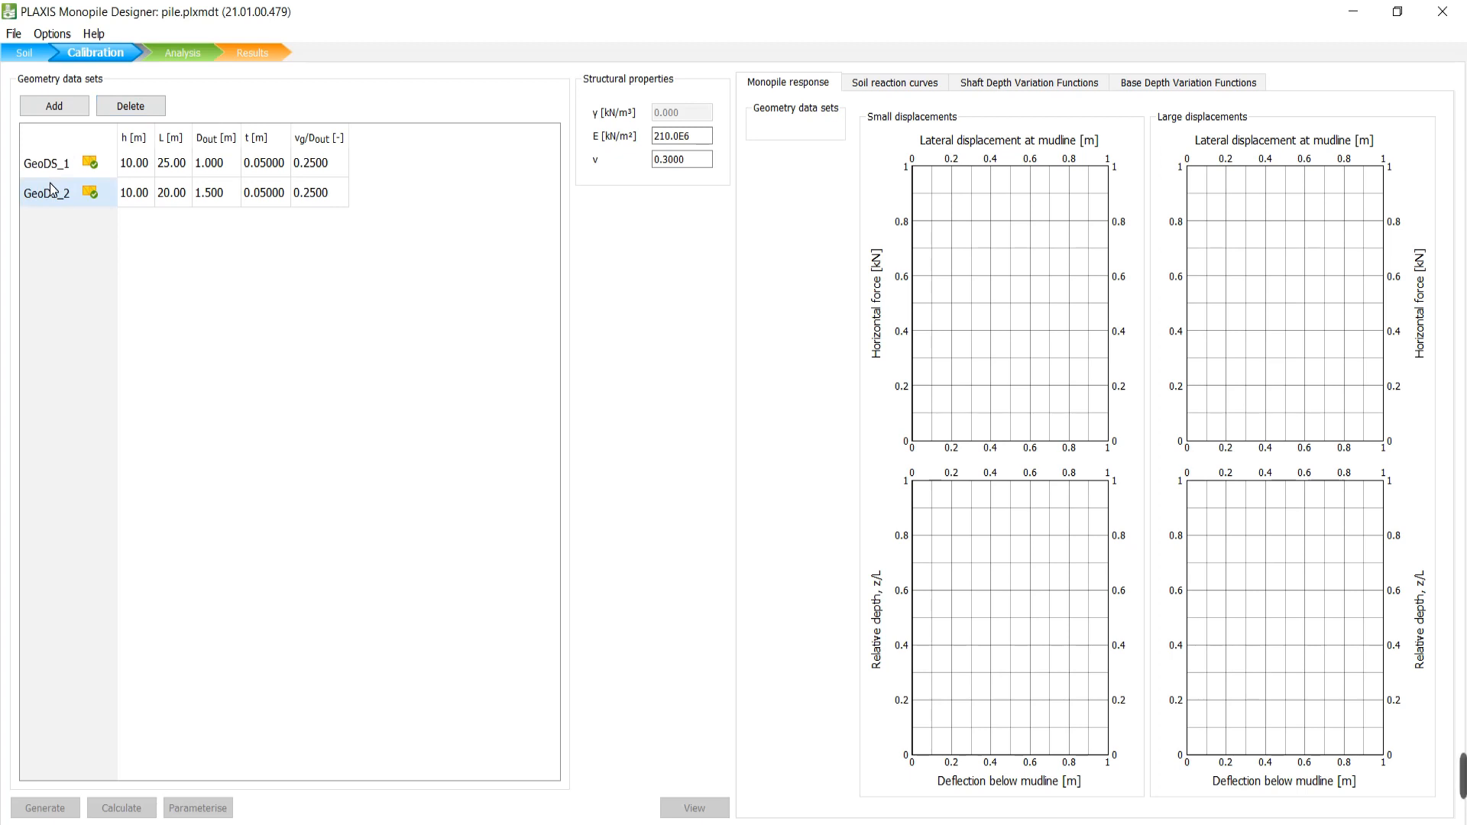
pyautogui.click(51, 188)
pyautogui.click(47, 164)
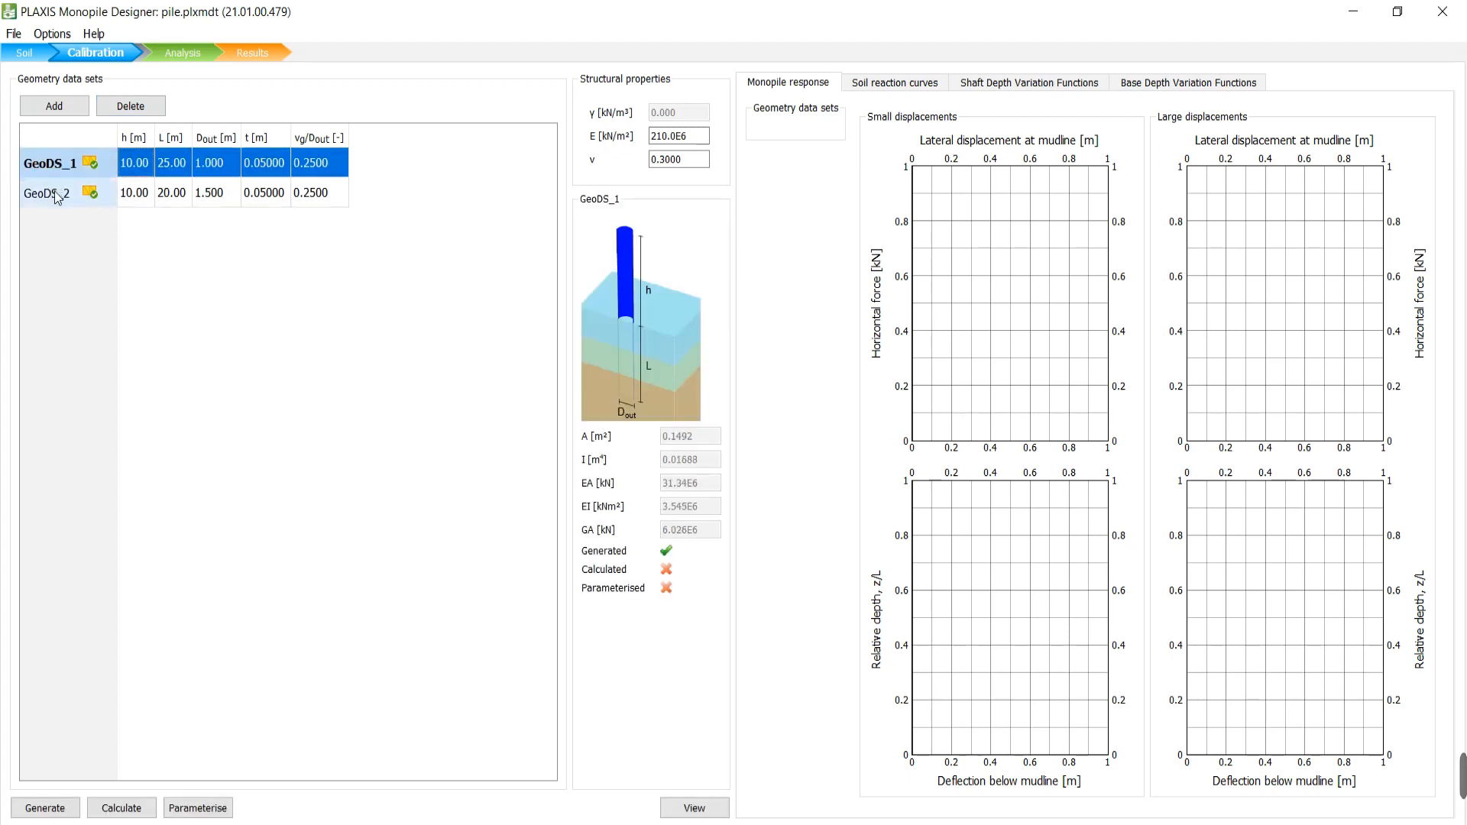
pyautogui.click(56, 194)
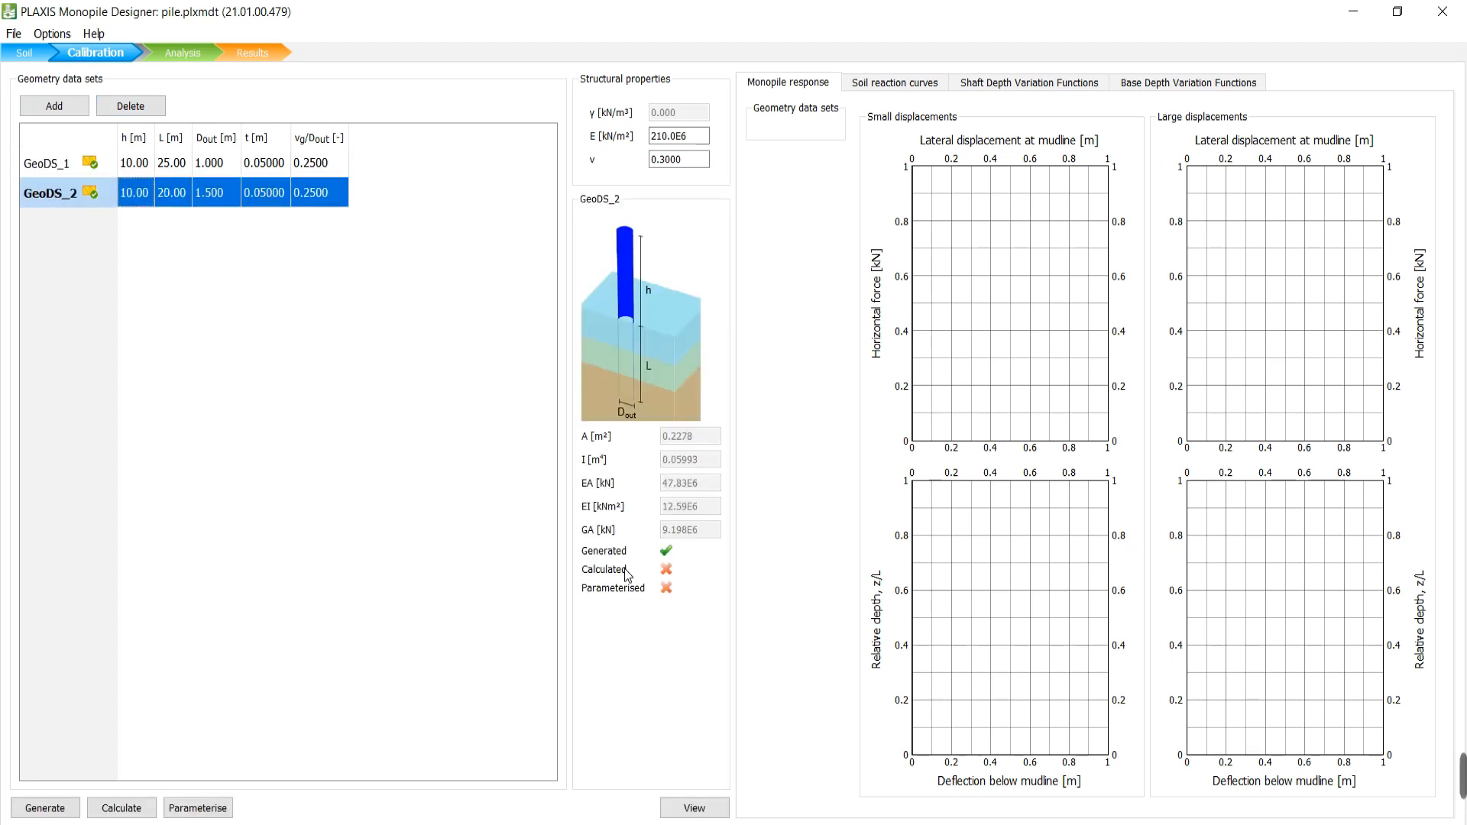
pyautogui.click(147, 807)
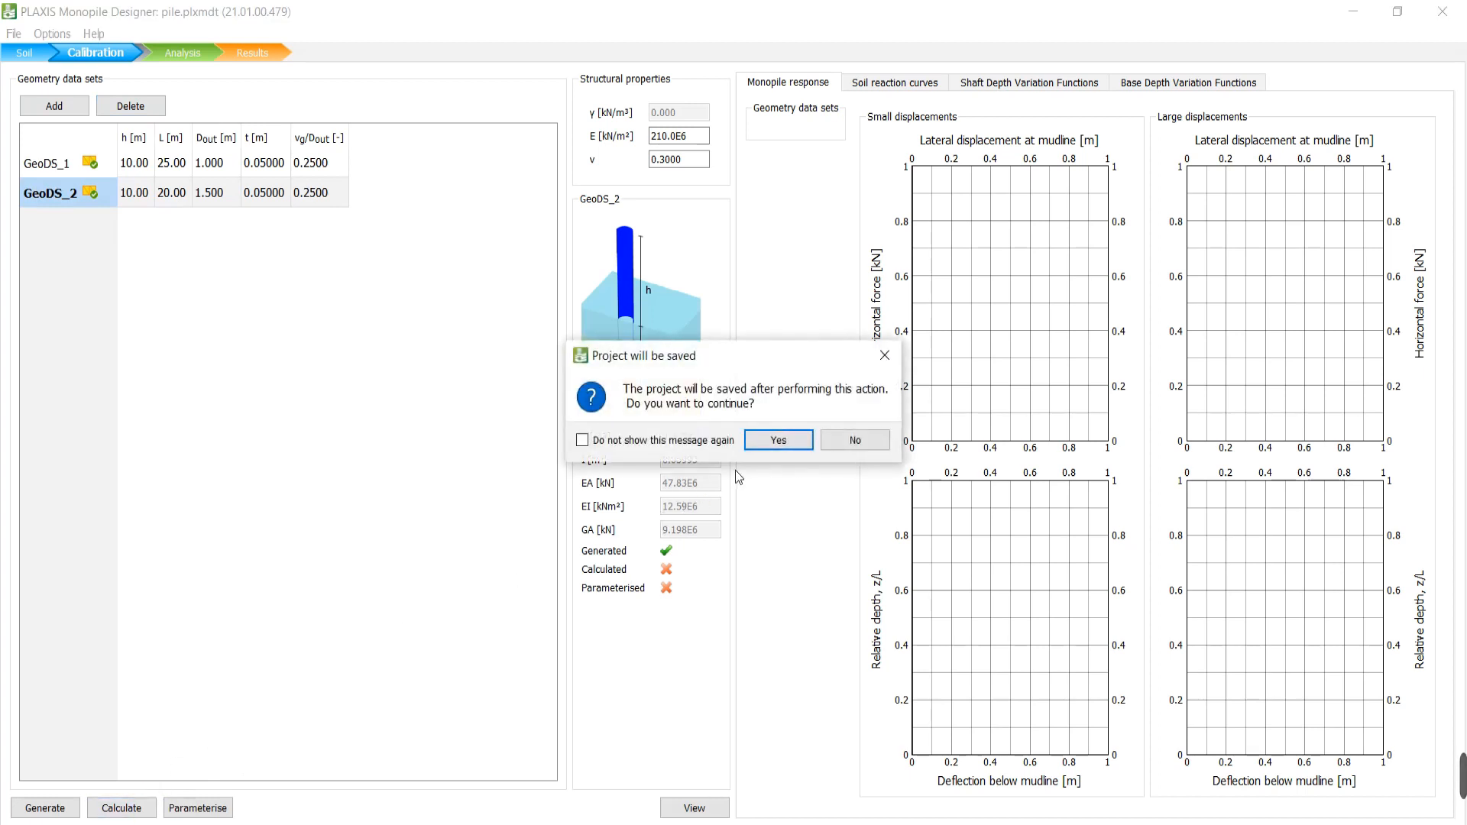
pyautogui.click(776, 440)
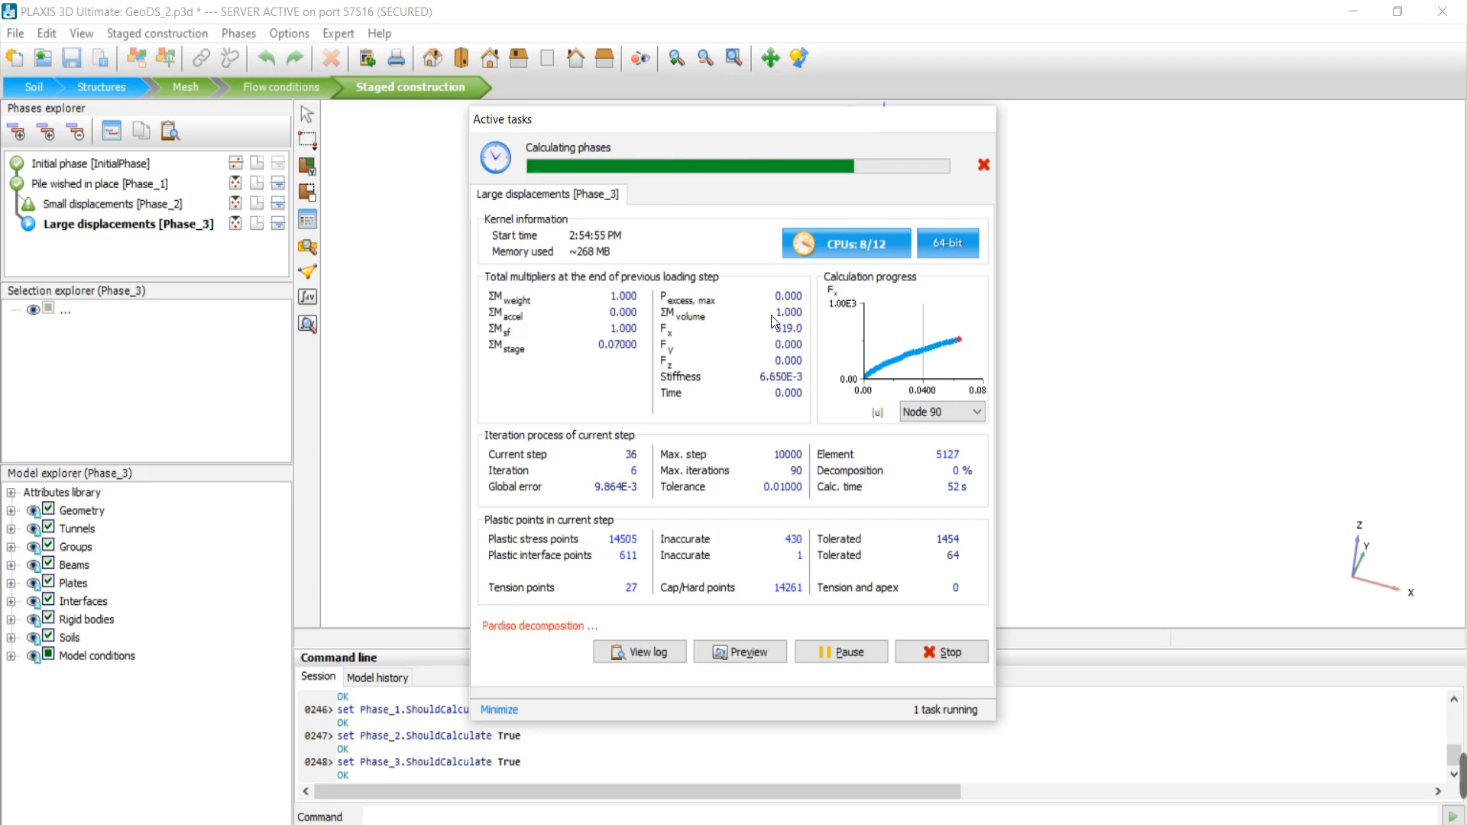
# Switch the calculation progress plot to Node 31, then back to Node 90.
pyautogui.click(947, 412)
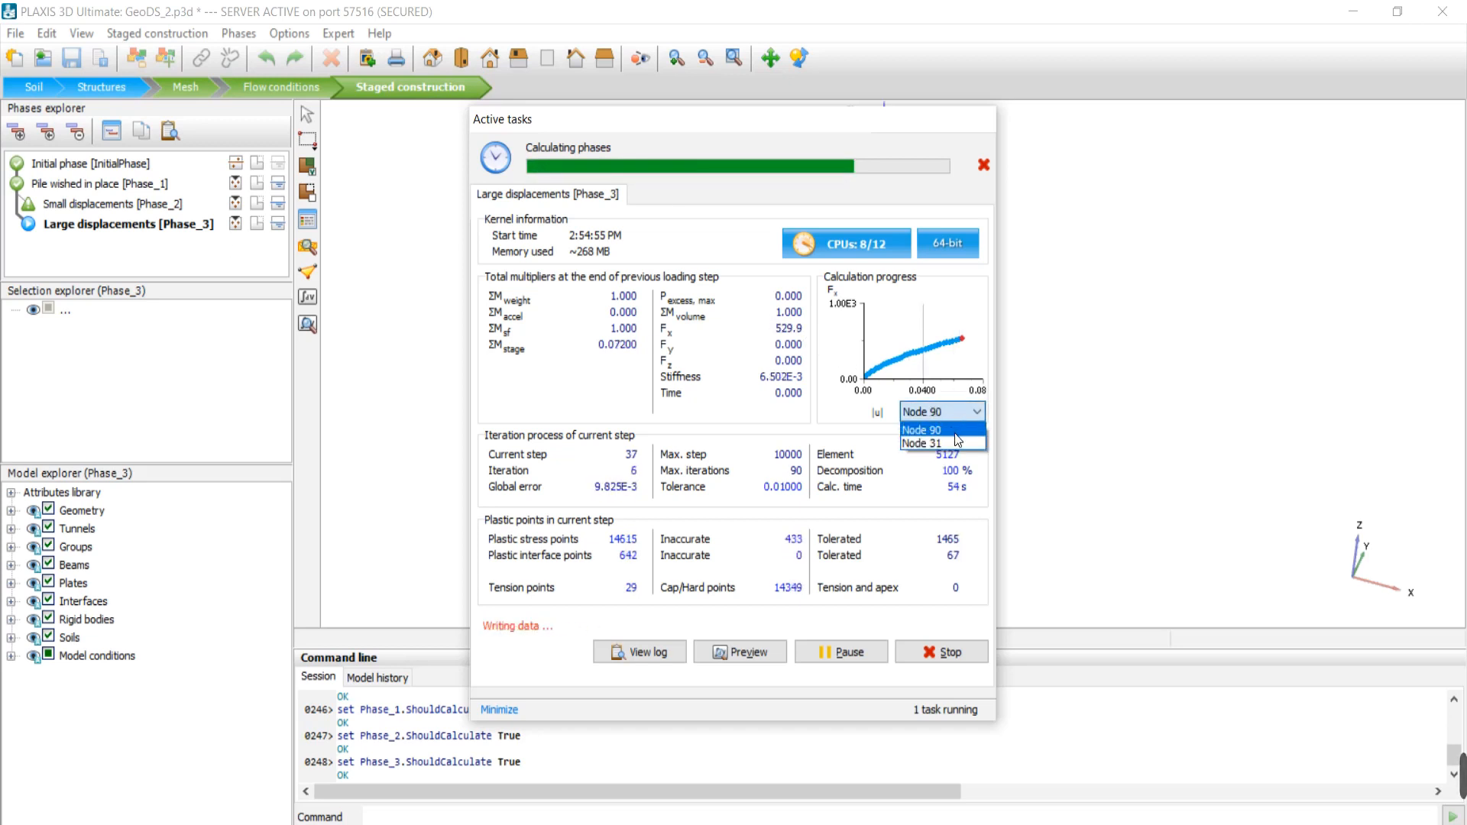
pyautogui.click(955, 437)
pyautogui.click(947, 413)
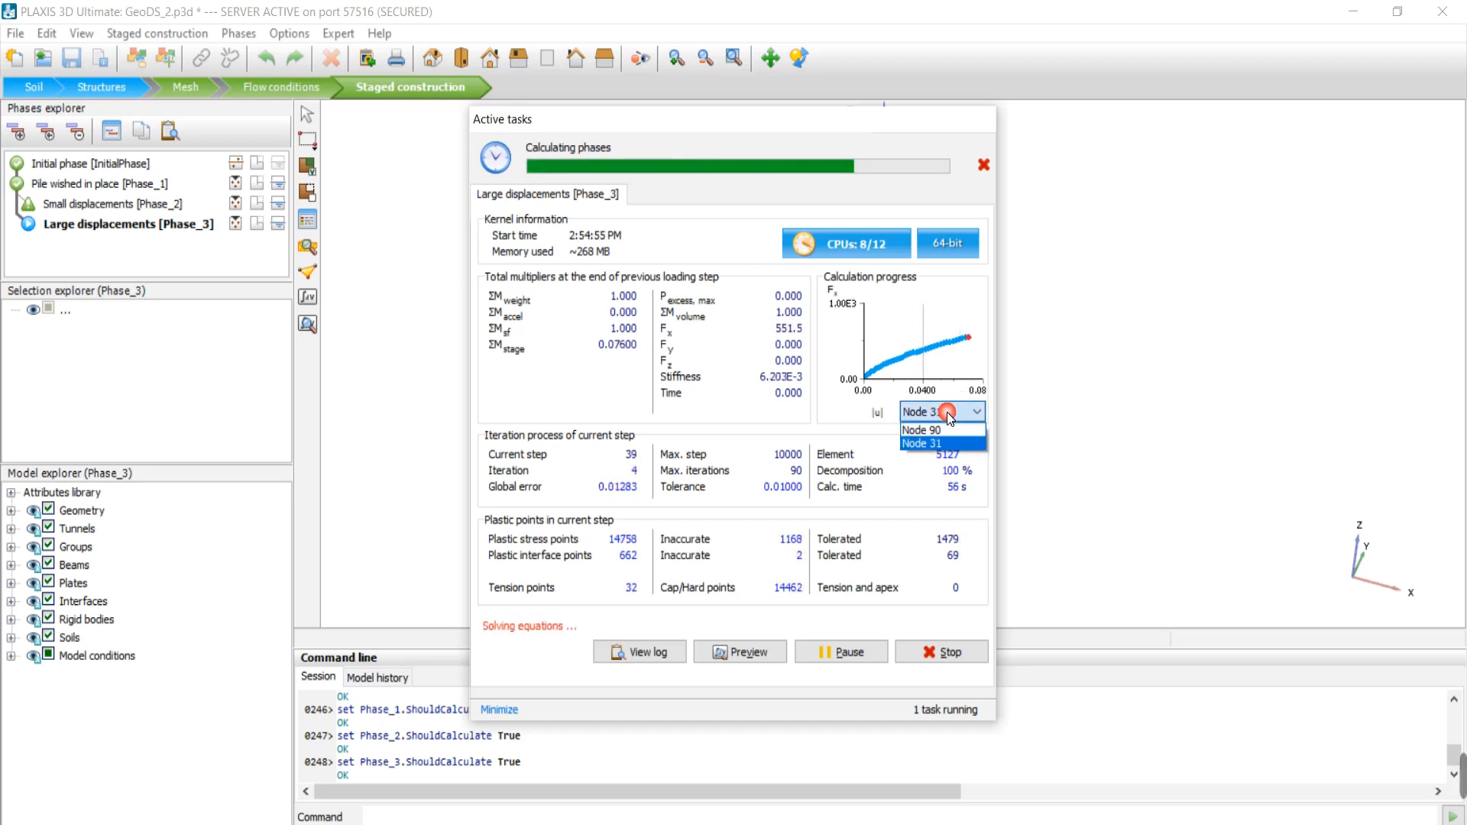
pyautogui.click(948, 428)
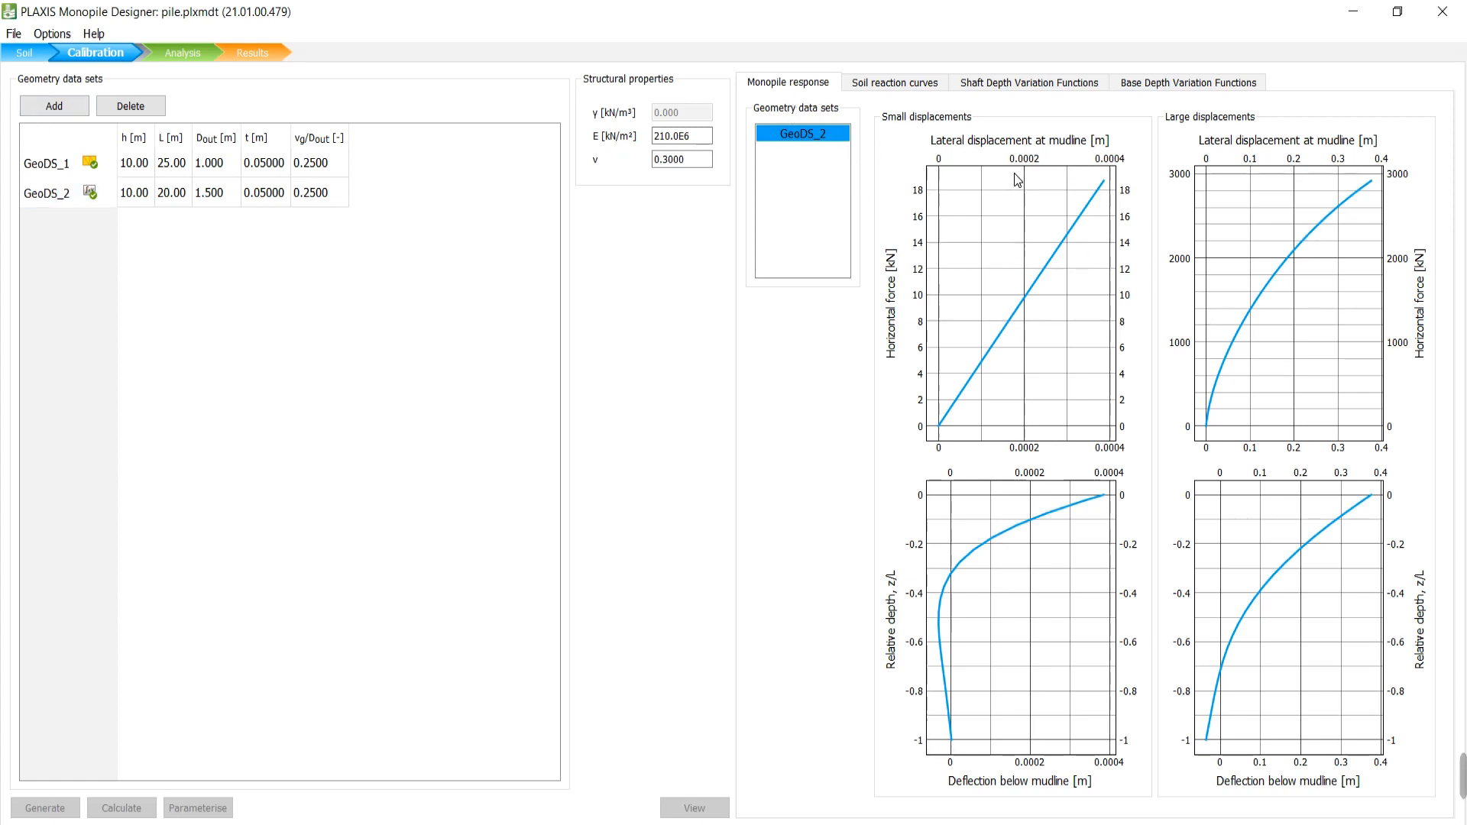
# Review GeoDS_2's shaft and base depth variation functions and monopile response, ending on soil reaction curves.
pyautogui.click(899, 84)
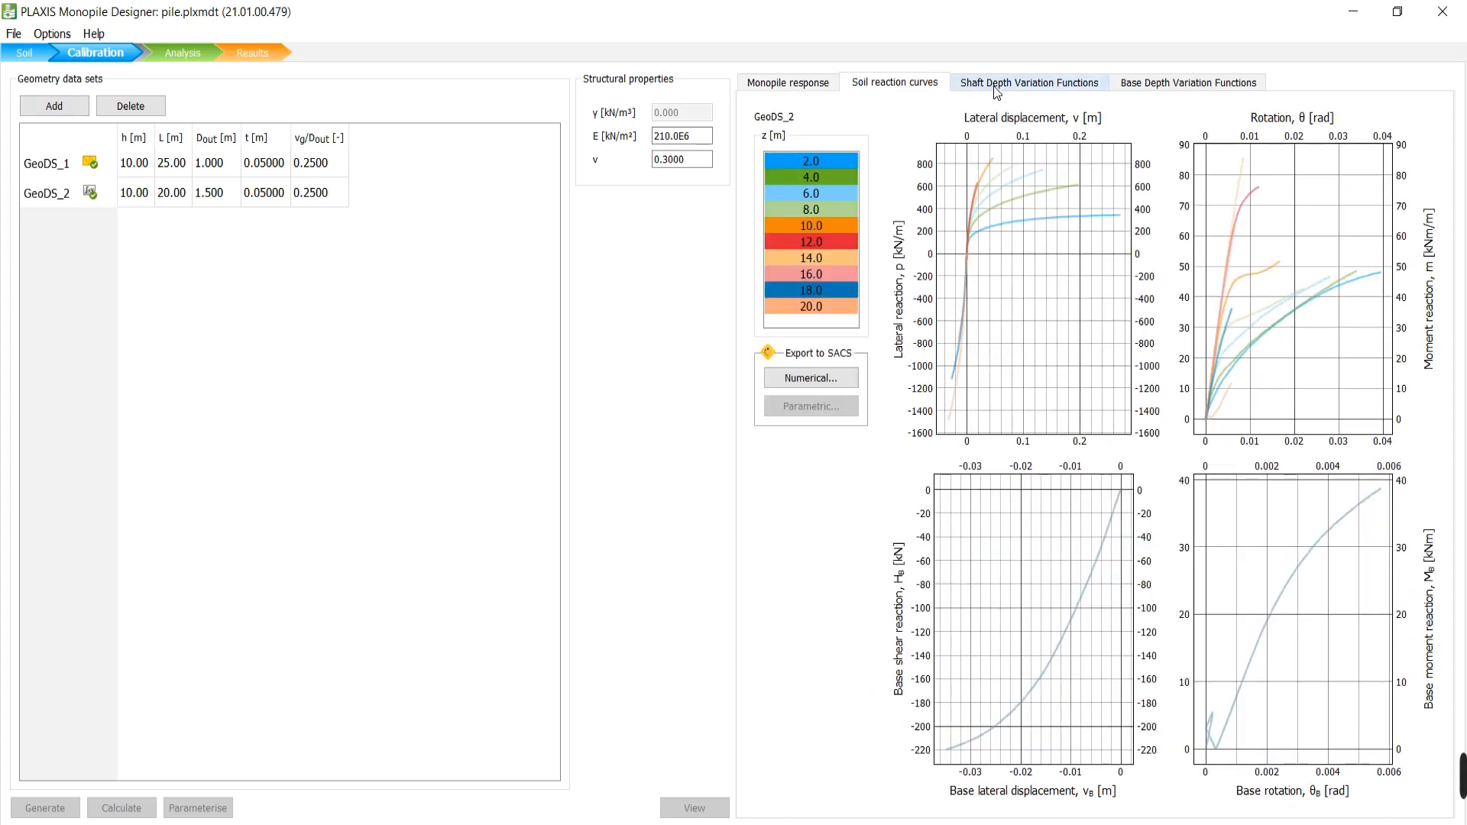
pyautogui.click(995, 88)
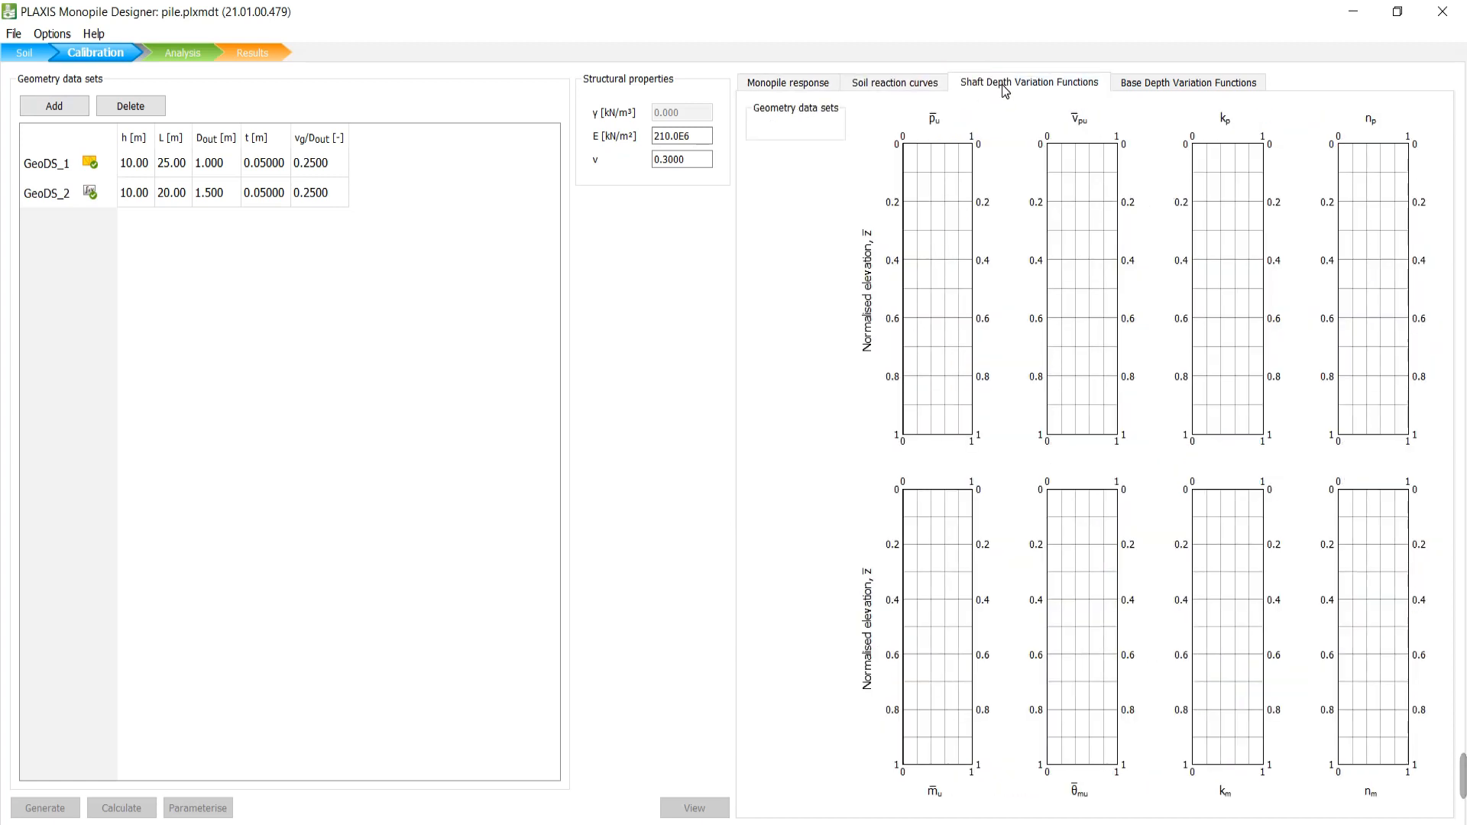
pyautogui.click(1160, 86)
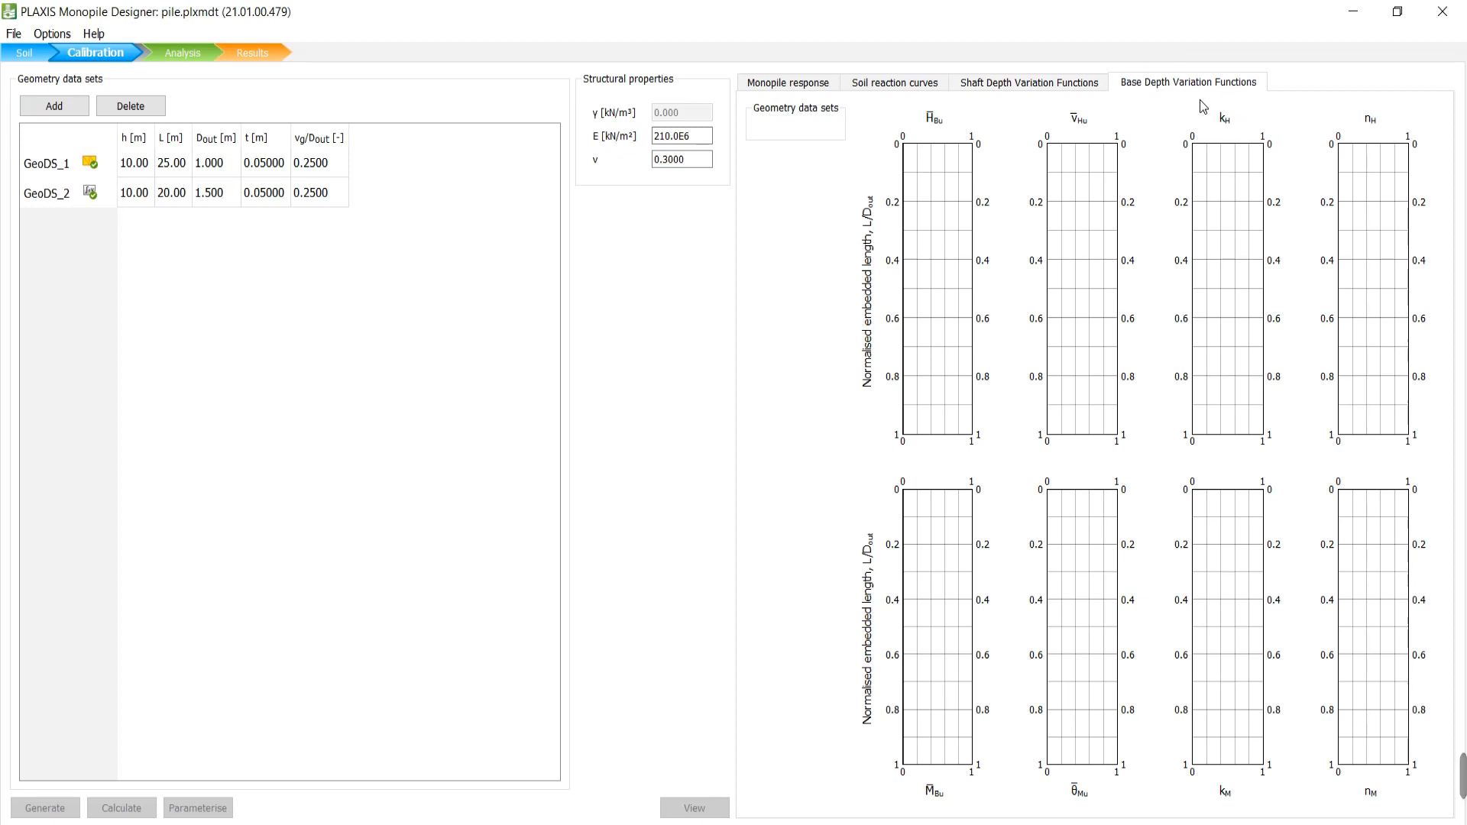
pyautogui.click(1045, 80)
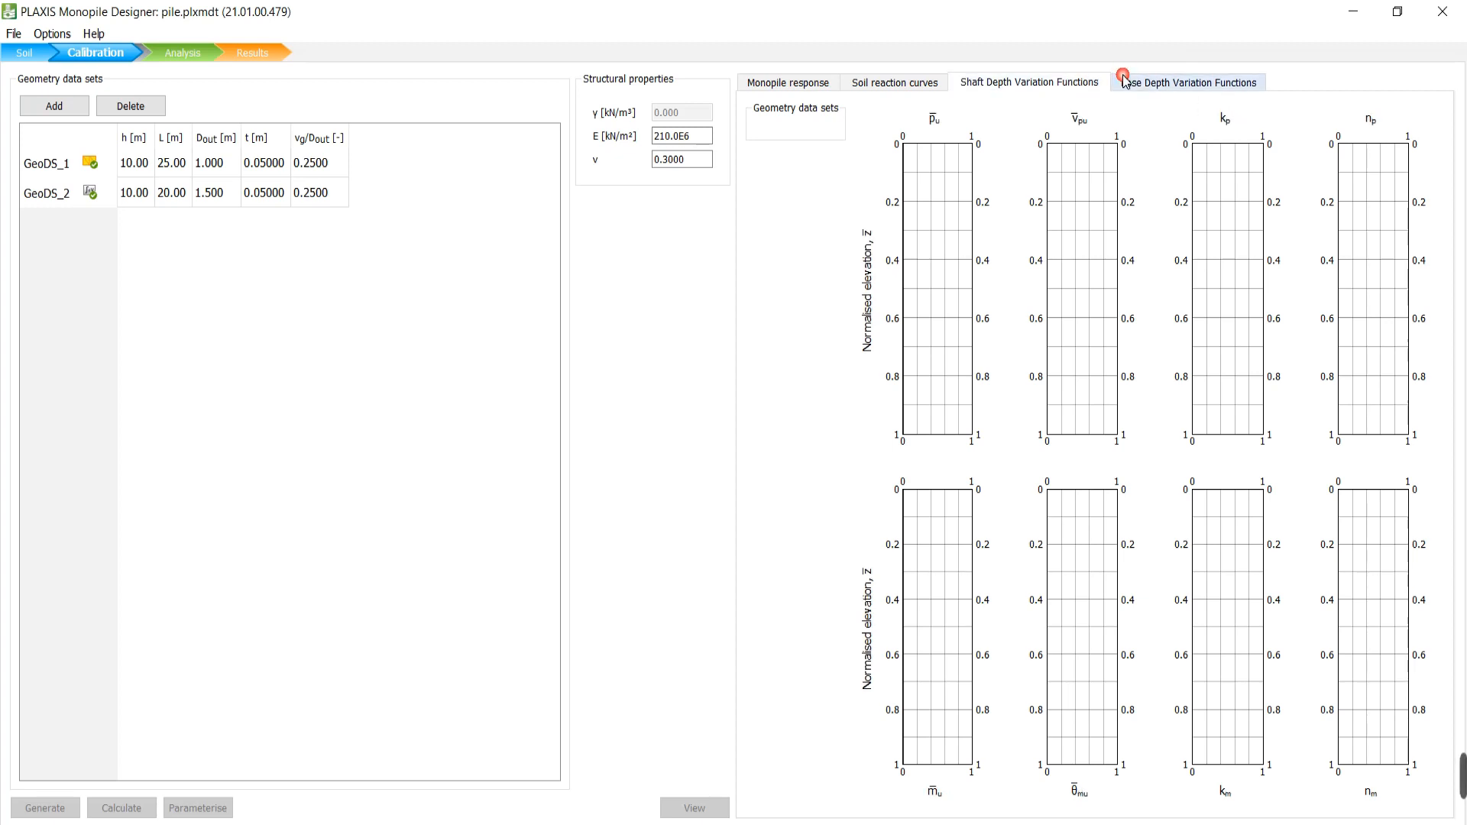
pyautogui.click(1122, 79)
pyautogui.click(796, 88)
pyautogui.click(874, 81)
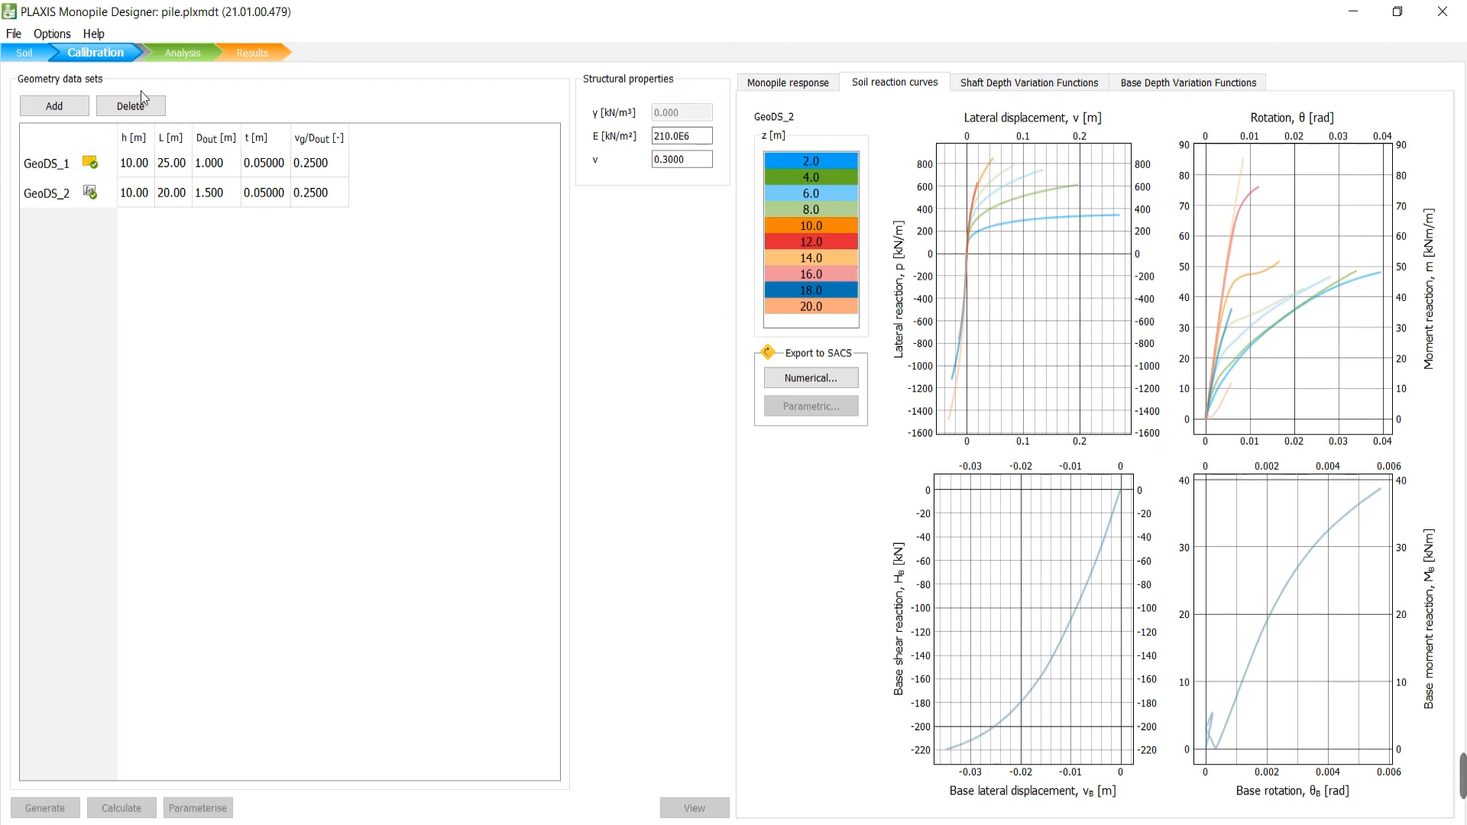
pyautogui.click(191, 54)
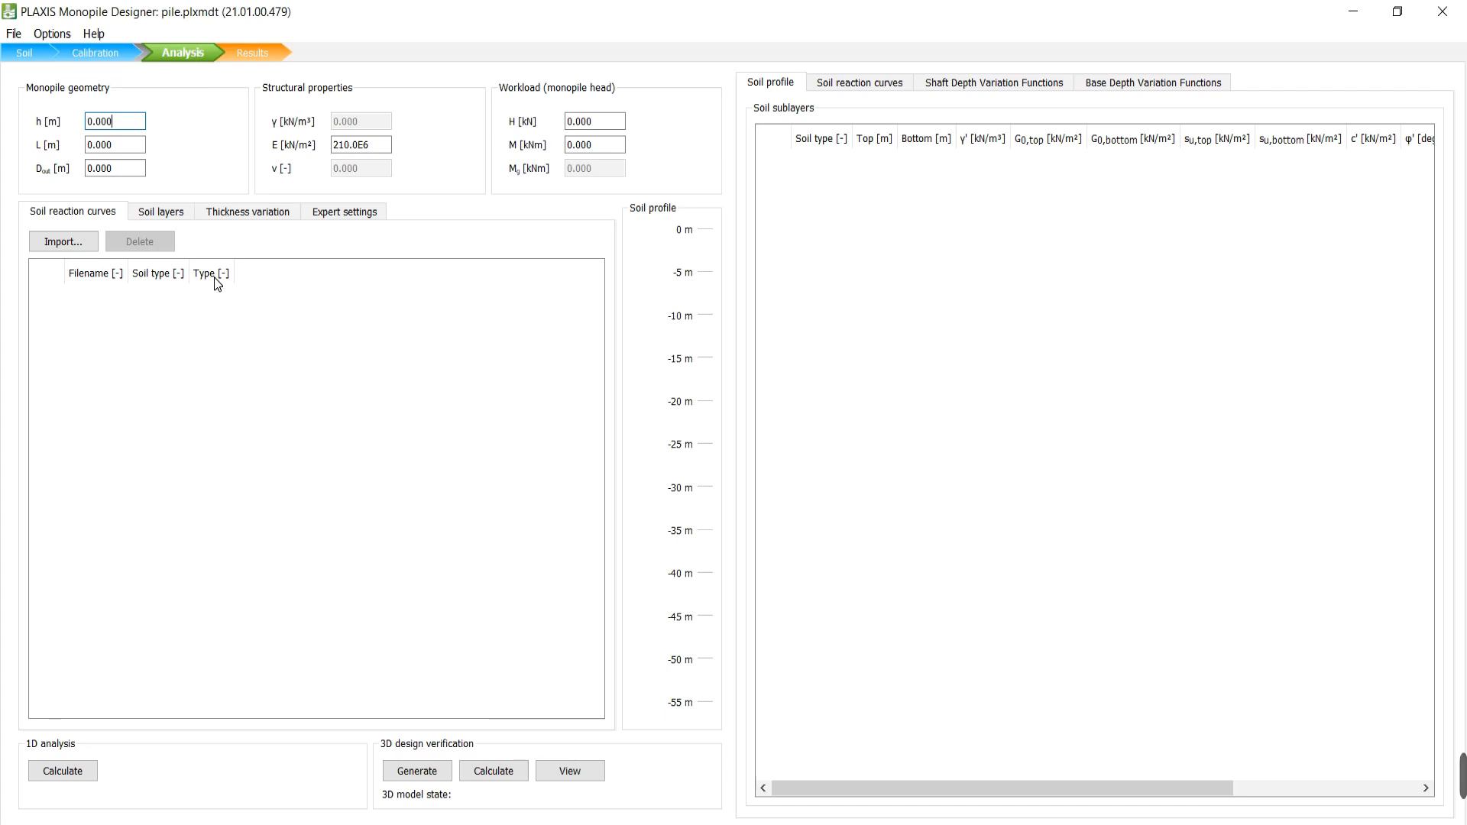
pyautogui.click(267, 56)
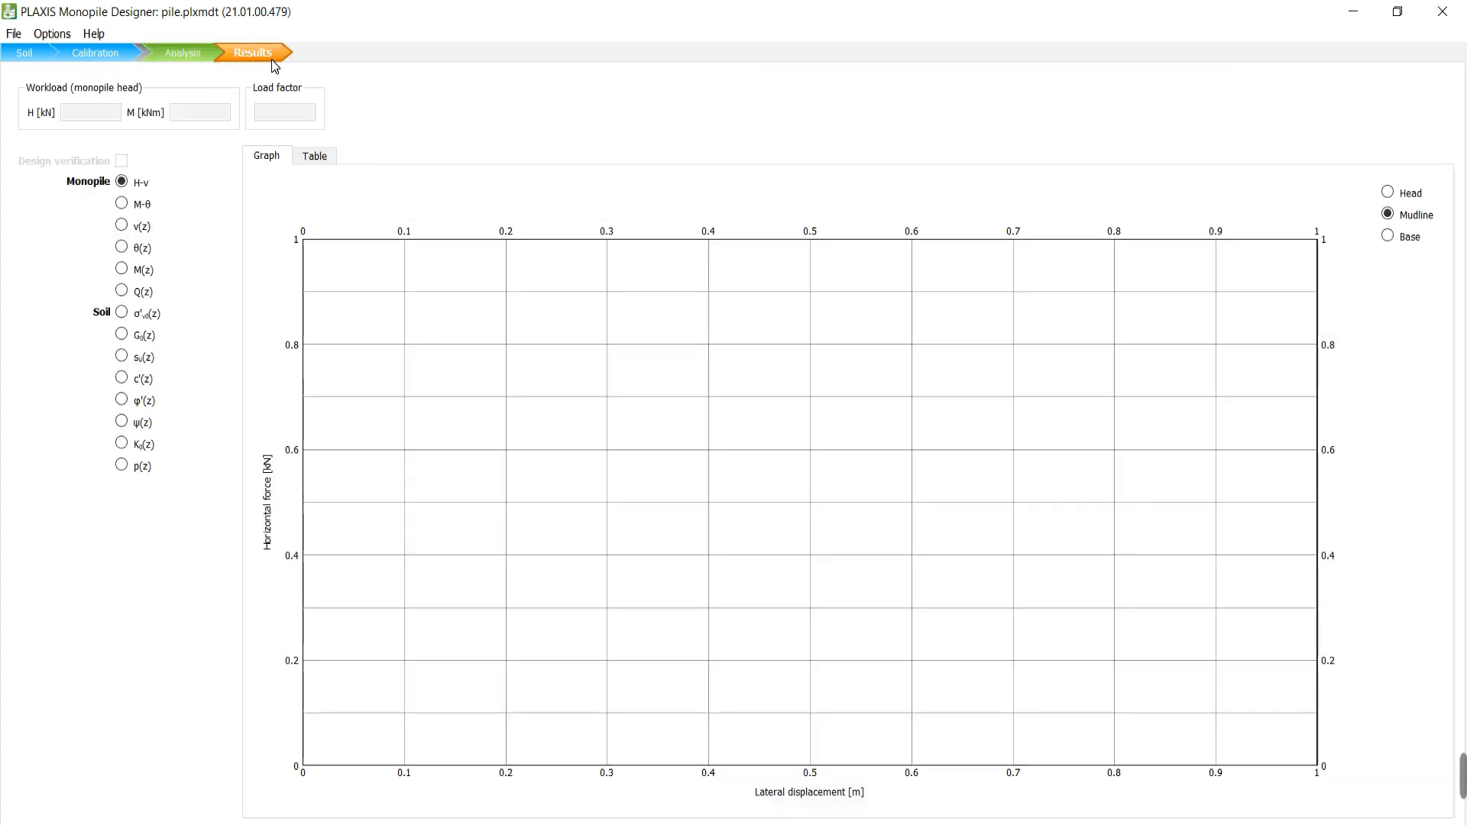
pyautogui.click(123, 52)
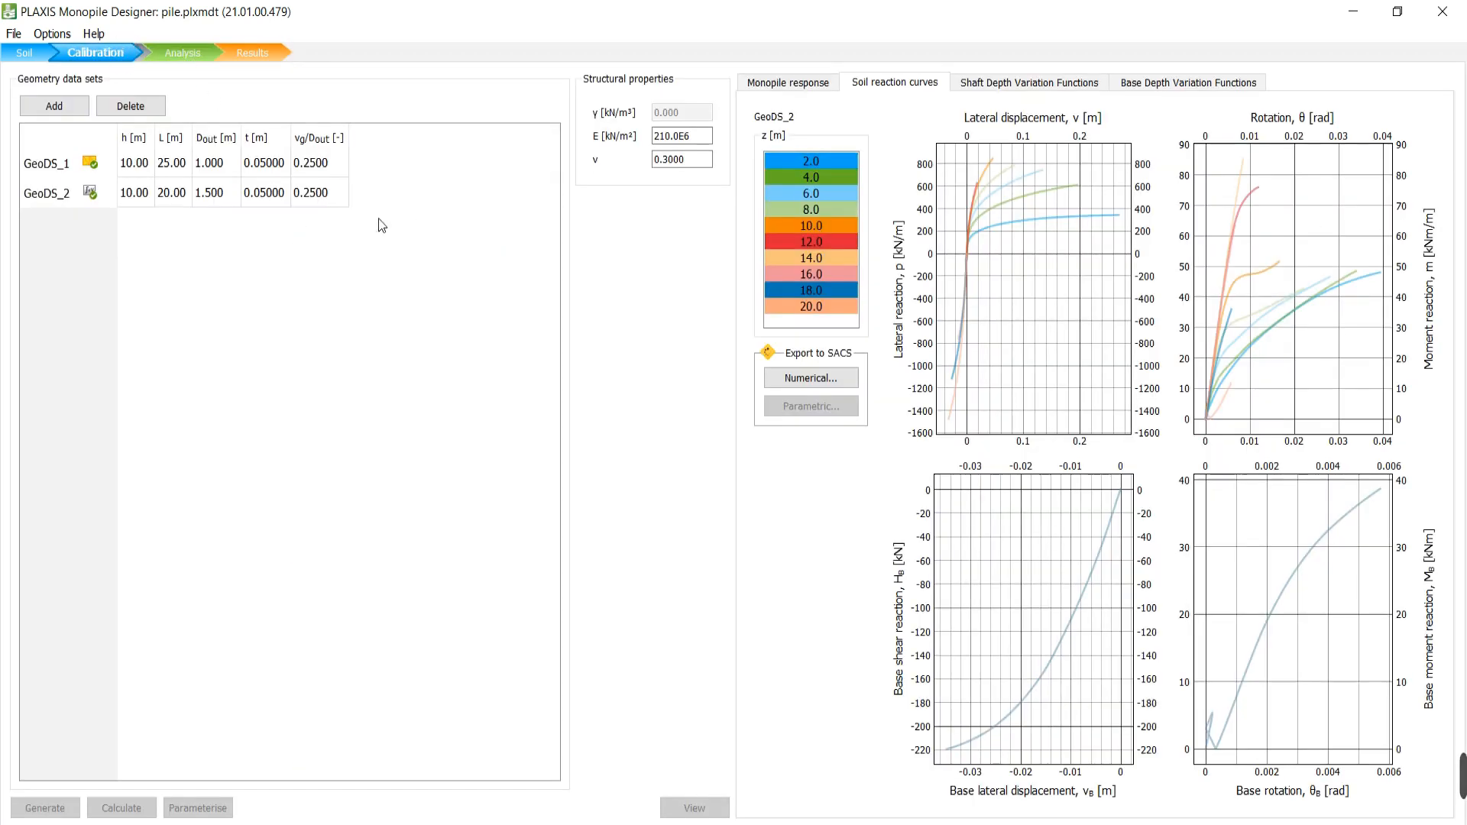